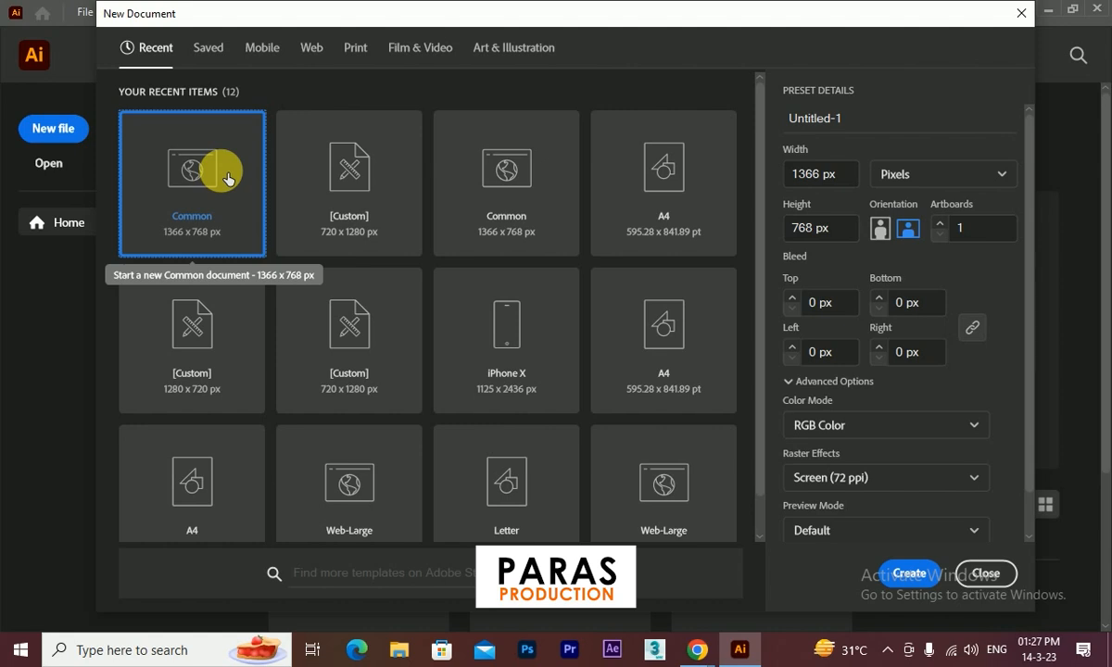
- Create a new 1366 x 768 px RGB document and reposition the floating Color and Swatches palettes
click(911, 584)
drag(934, 291, 979, 337)
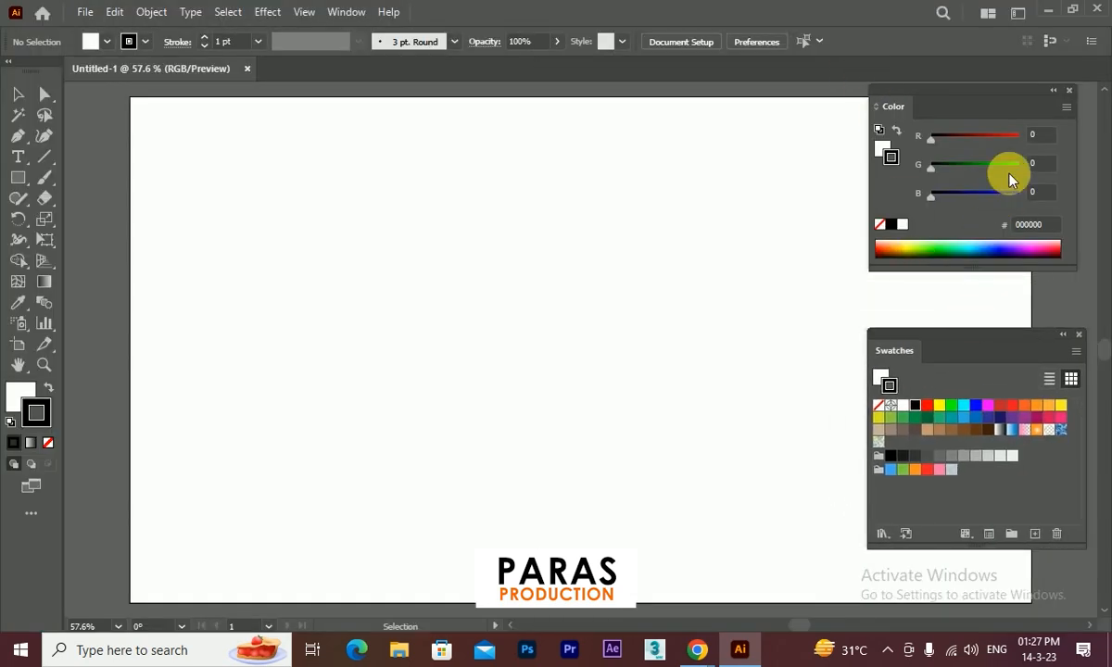
drag(993, 92, 1001, 88)
drag(1003, 336, 1006, 304)
- Draw a rectangle with the Rectangle tool near the middle of the artboard
click(17, 177)
drag(347, 243, 518, 378)
key(v)
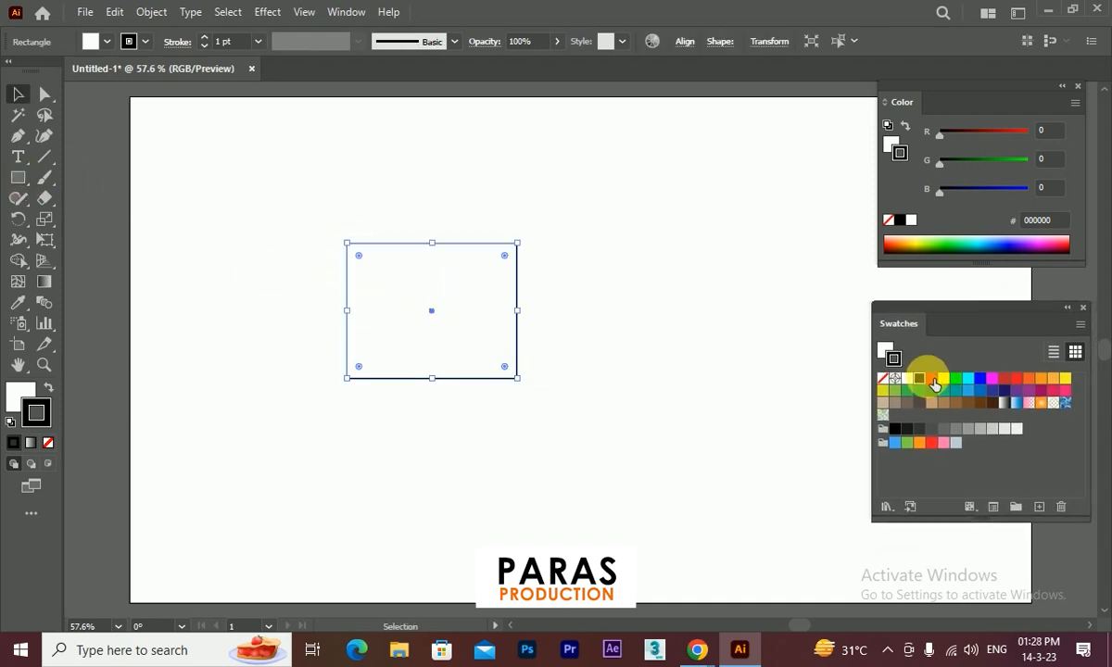
- Give the rectangle a red FF0000 fill with no stroke and shift it rightward on the artboard
click(893, 360)
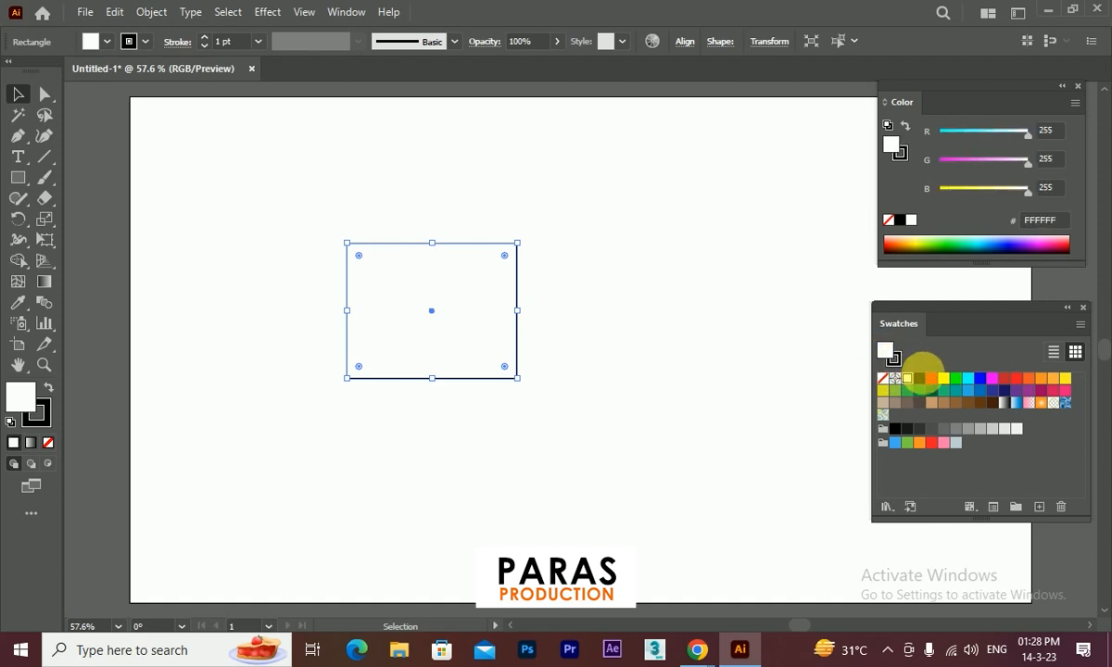
click(931, 379)
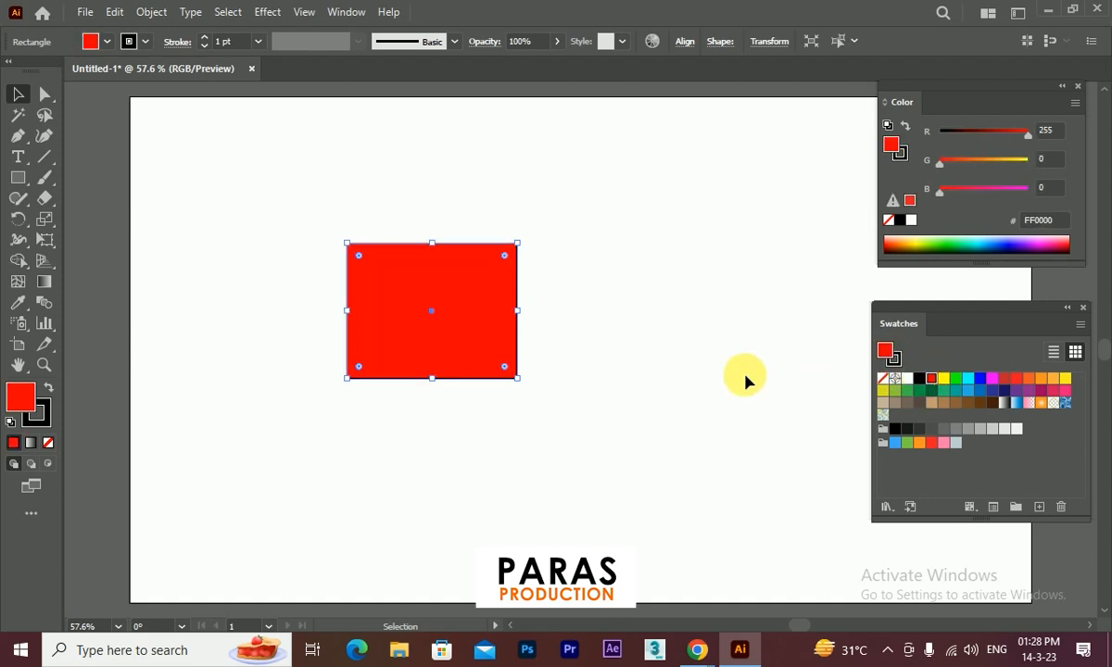
click(896, 362)
click(889, 378)
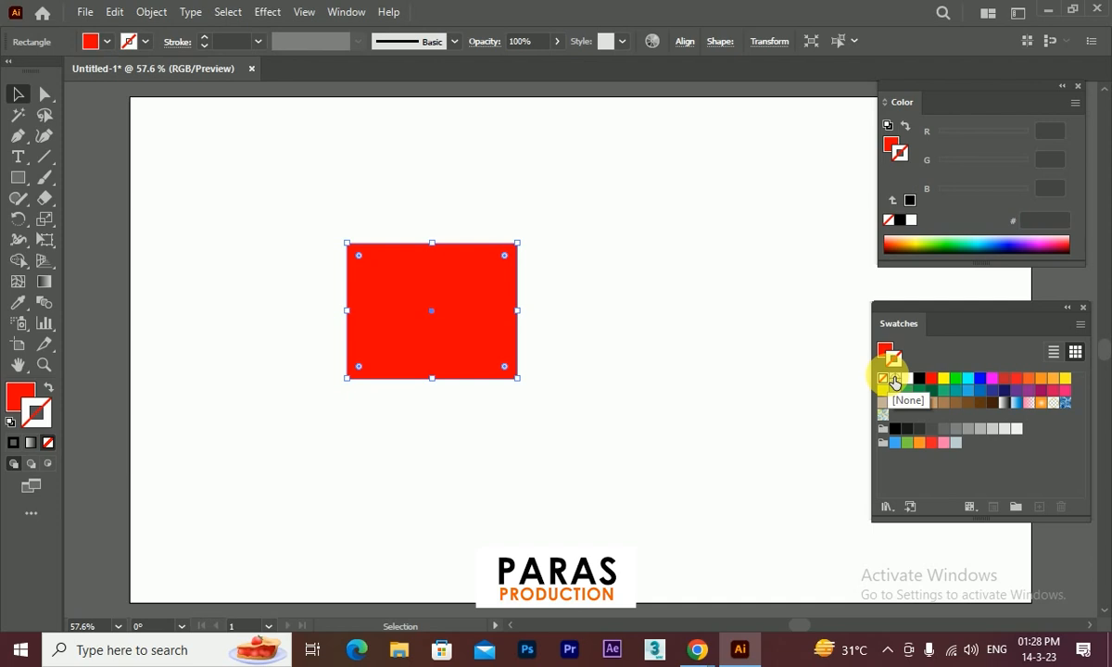
drag(450, 330, 566, 336)
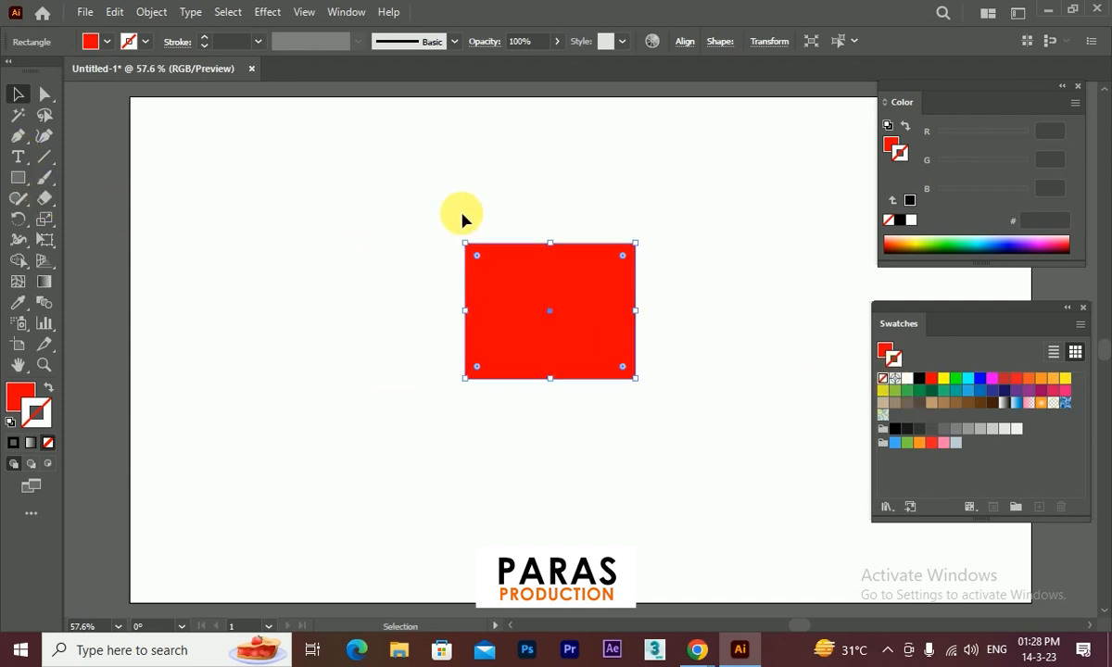
- Add the text letter S beside the red rectangle and scale it up to about half the rectangle's height
click(18, 157)
click(296, 275)
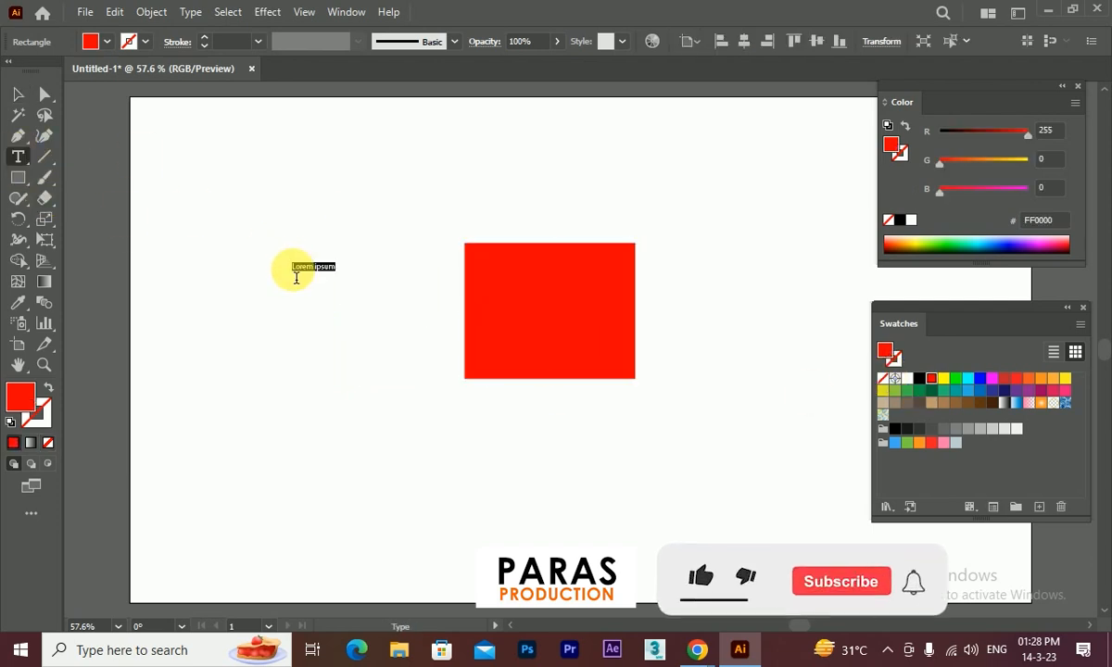
text(s)
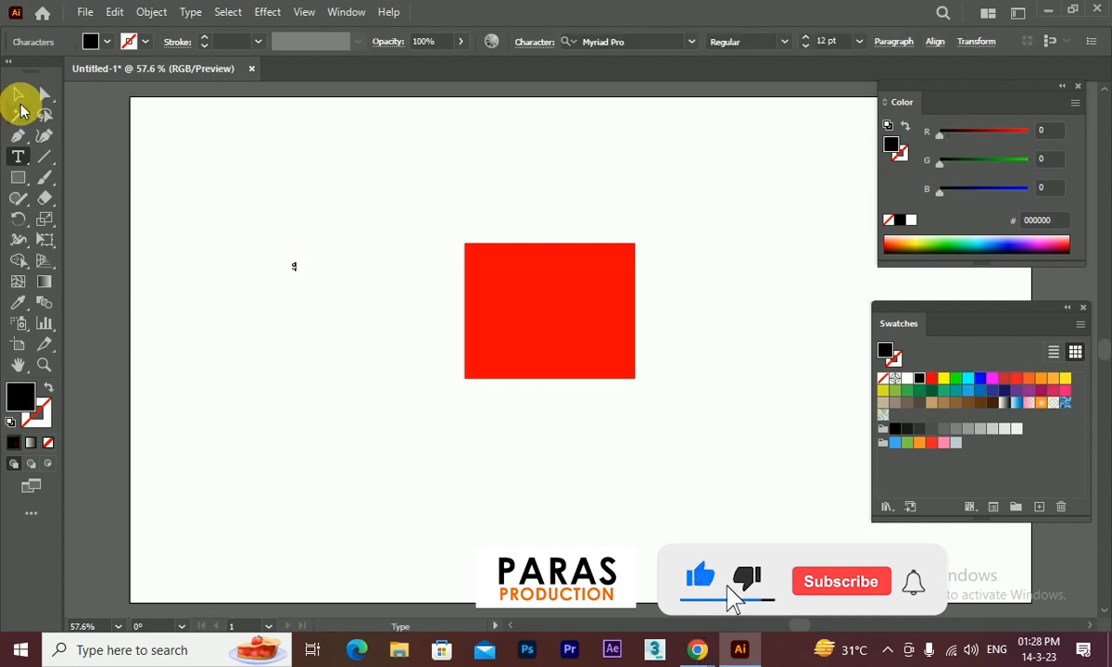
click(18, 93)
mouse_move(302, 260)
mouse_down()
mouse_move(402, 191)
mouse_move(322, 260)
mouse_up()
- Convert the letter S to outlines and enlarge it centred over the red rectangle so it spans the full height
right_click(308, 248)
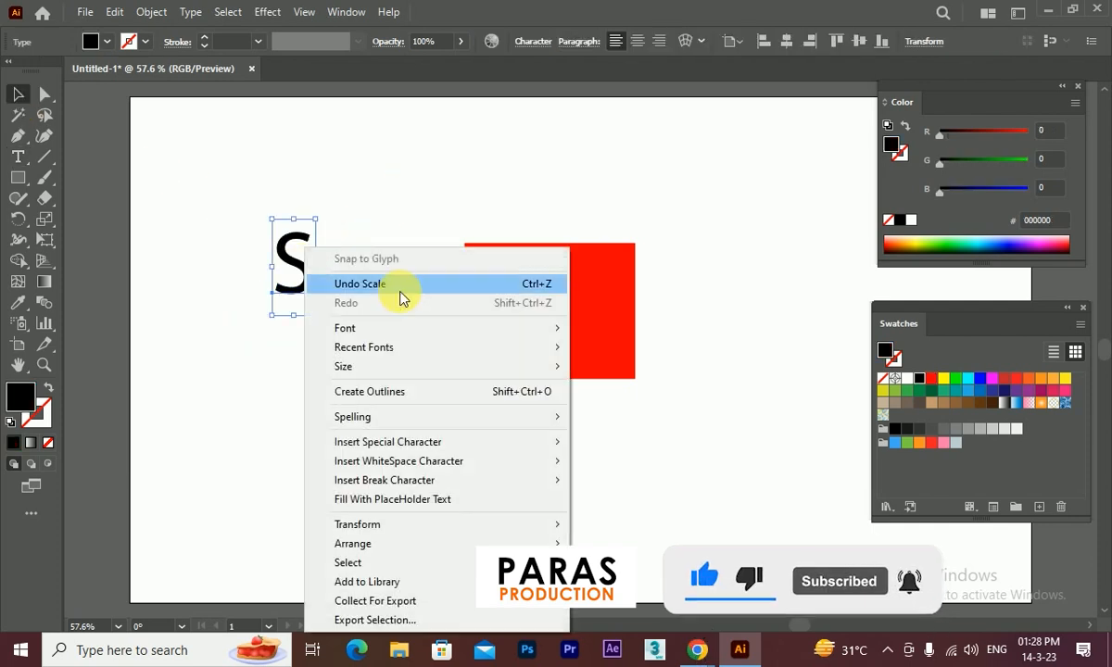
click(412, 393)
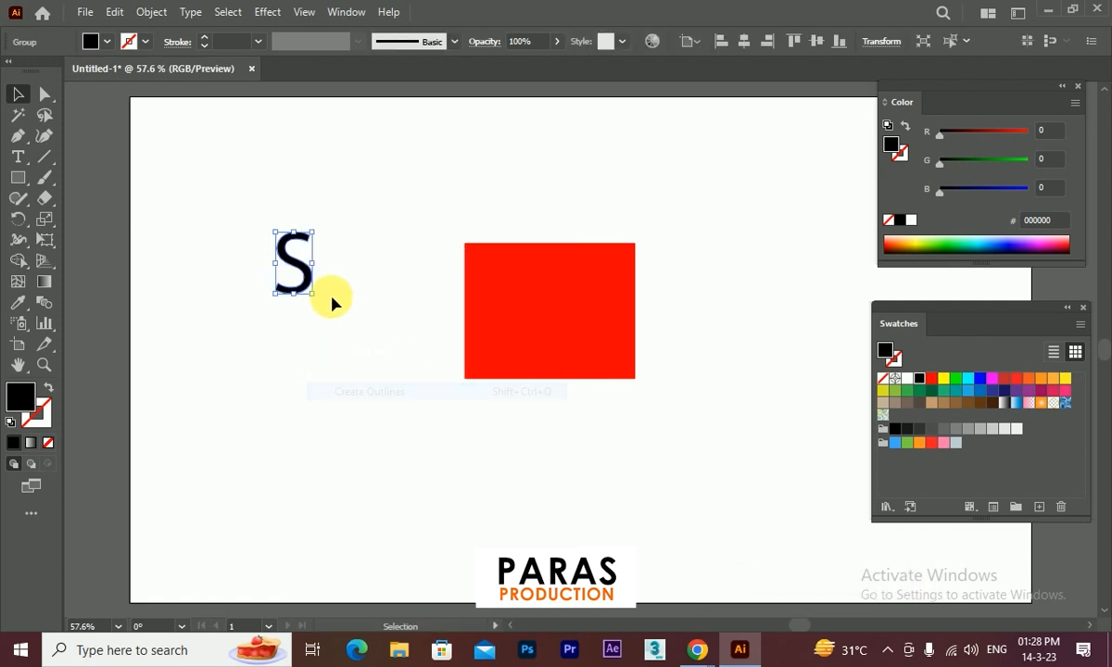
drag(307, 283, 561, 336)
drag(568, 281, 656, 219)
click(688, 276)
drag(552, 311, 561, 309)
- Cut the S outline out of the red rectangle using the Pathfinder Minus Front operation
drag(720, 296, 414, 416)
click(353, 15)
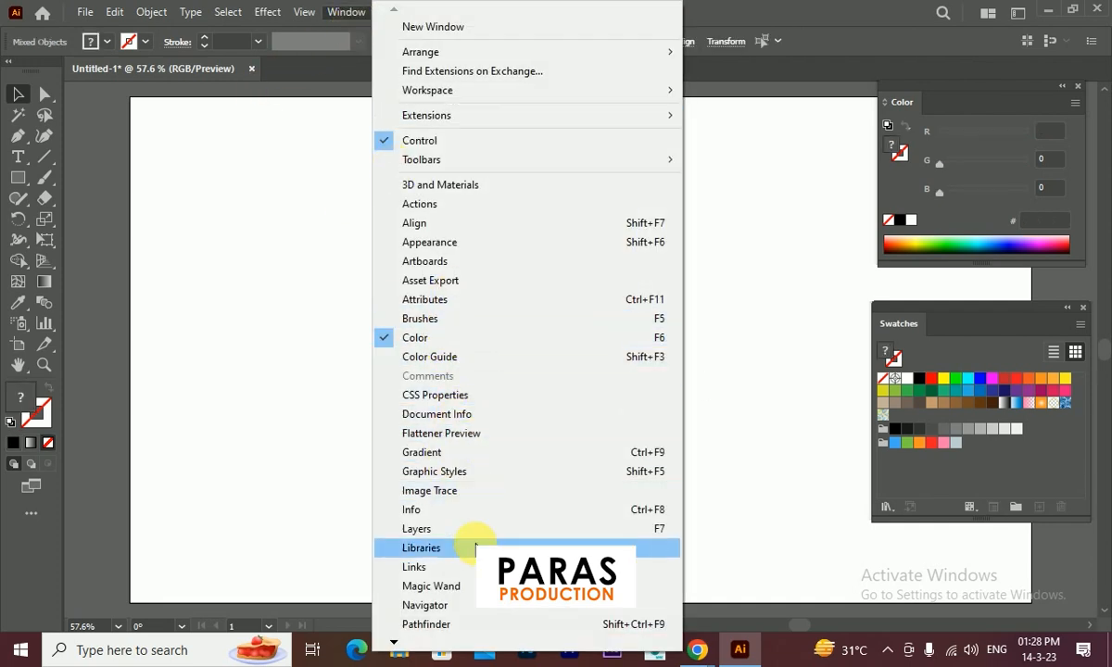
click(427, 625)
click(690, 371)
click(718, 288)
drag(718, 311, 233, 108)
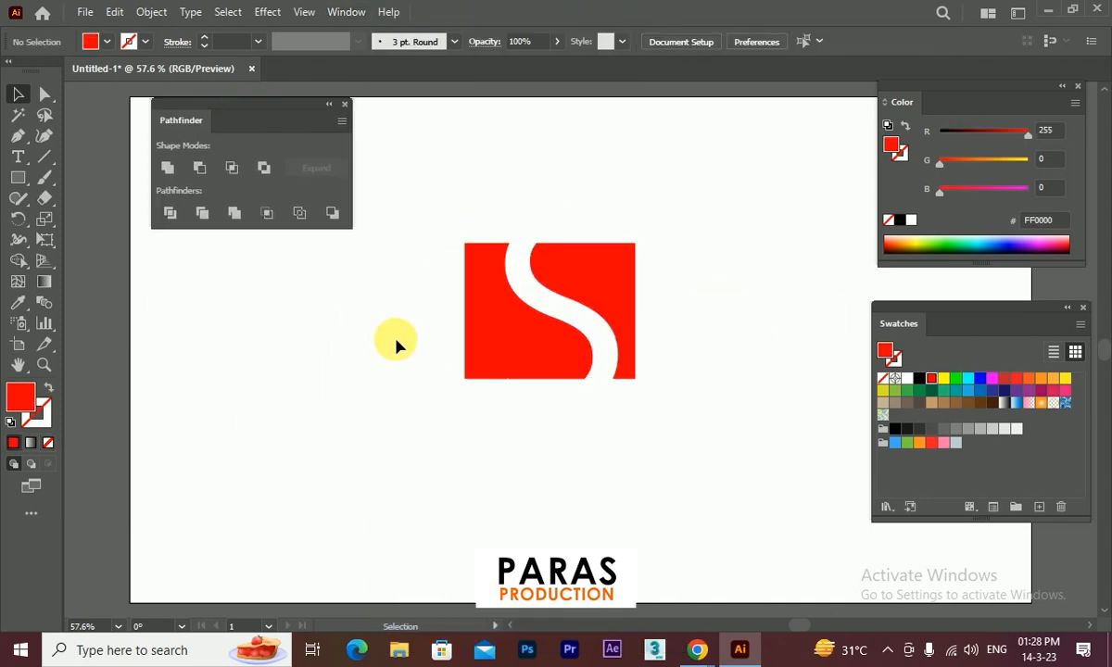
- Move the cut rectangle slightly down and ungroup its two pieces
drag(533, 347, 521, 395)
right_click(521, 395)
click(590, 239)
click(640, 278)
- Fill the right-hand piece of the cut rectangle with a medium blue swatch
click(617, 324)
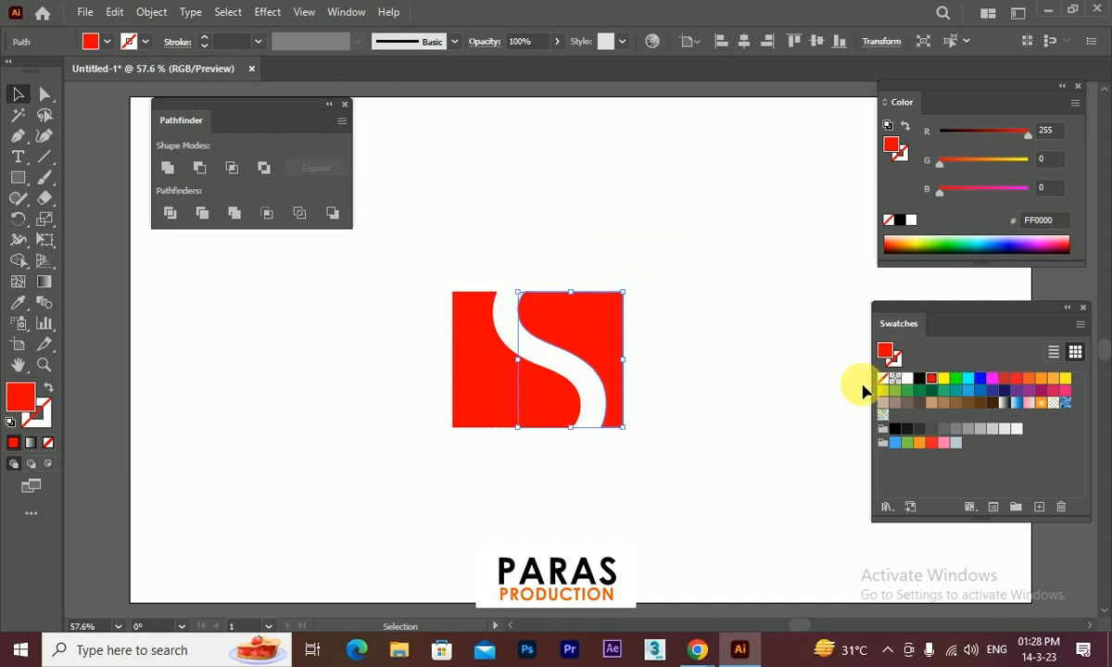
click(982, 389)
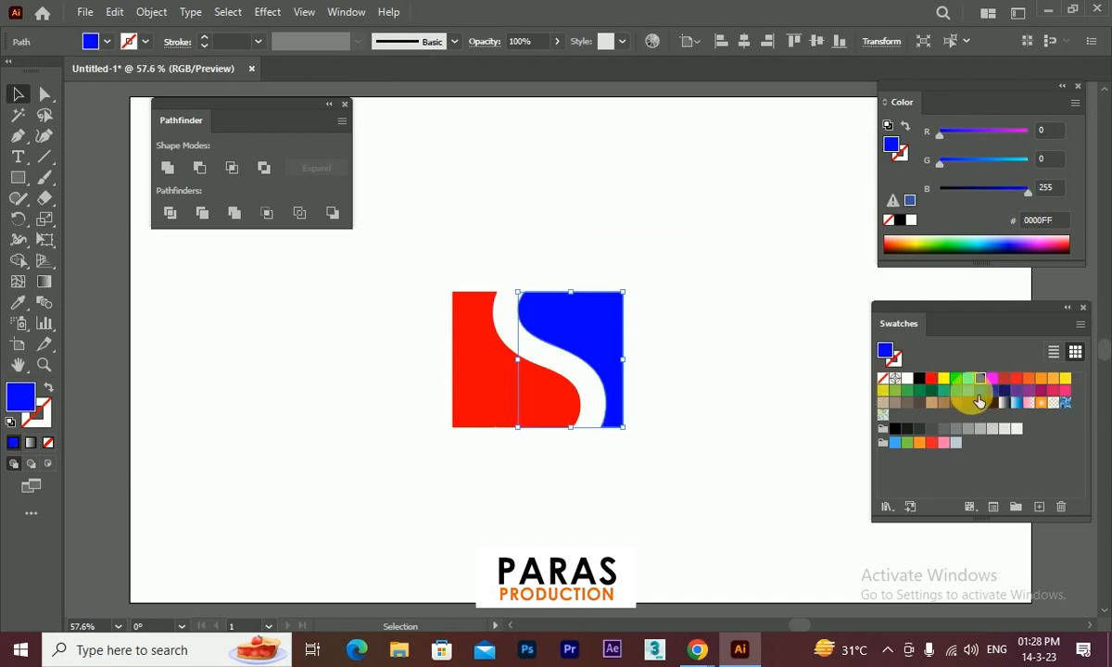
click(461, 390)
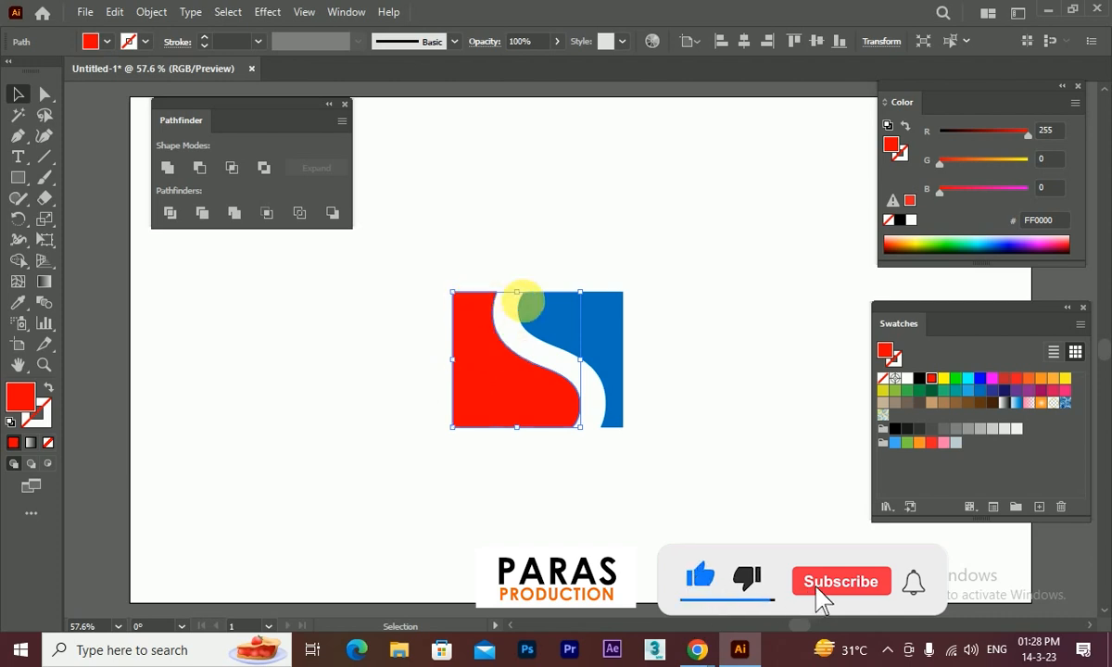
click(536, 484)
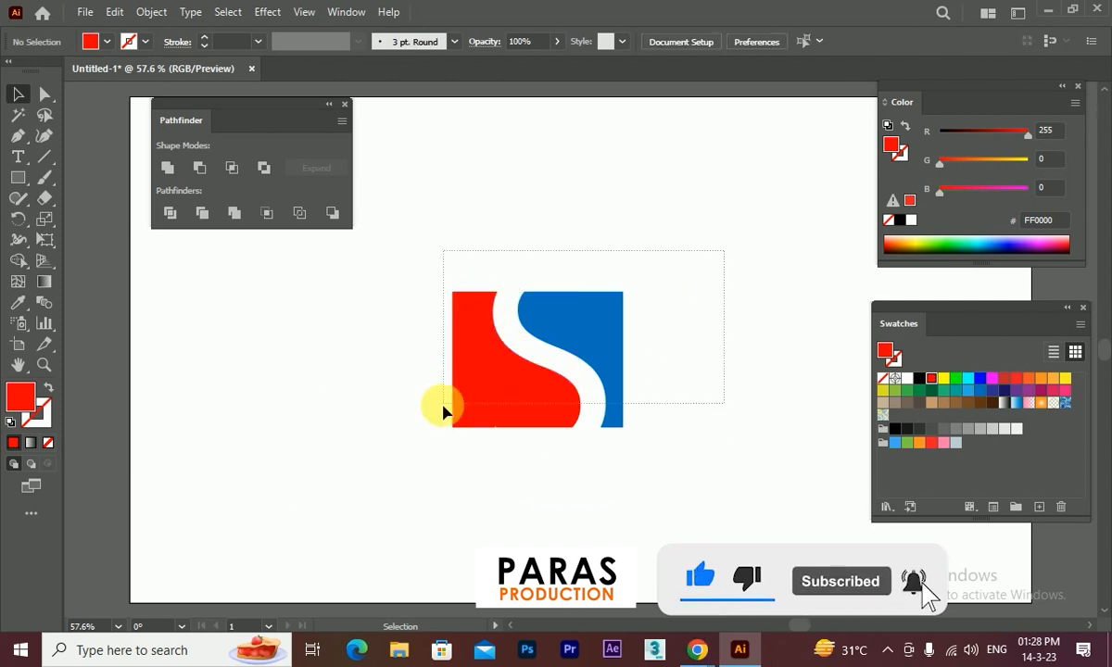
- Group the red and blue pieces together and nudge the group slightly left and down
drag(705, 266, 566, 359)
right_click(538, 379)
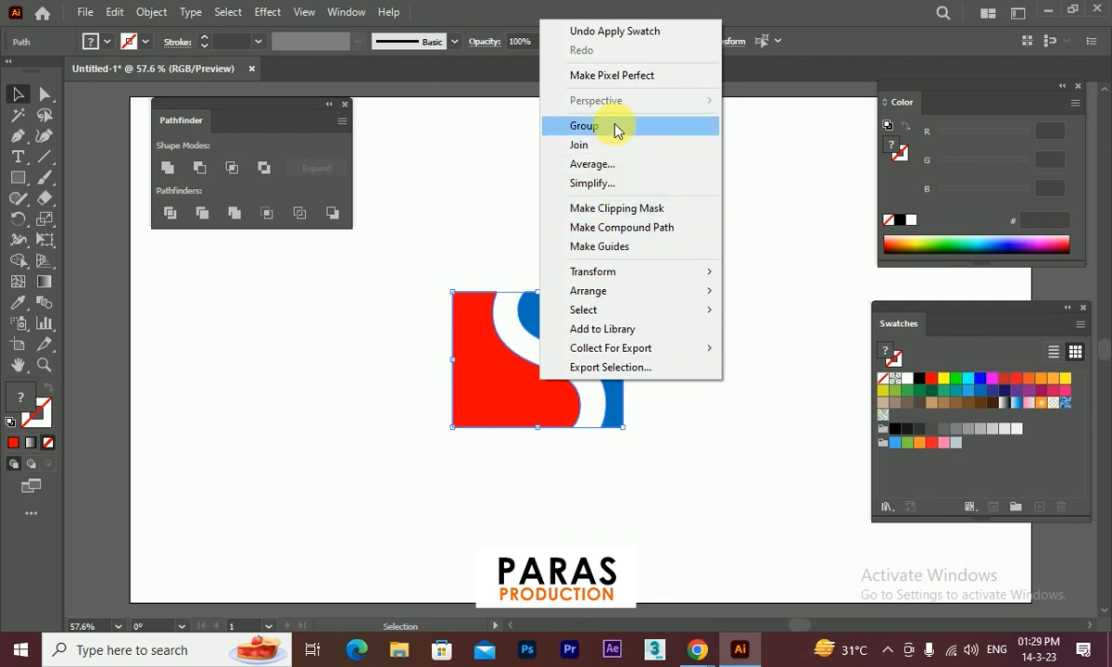
click(615, 127)
drag(599, 325, 574, 335)
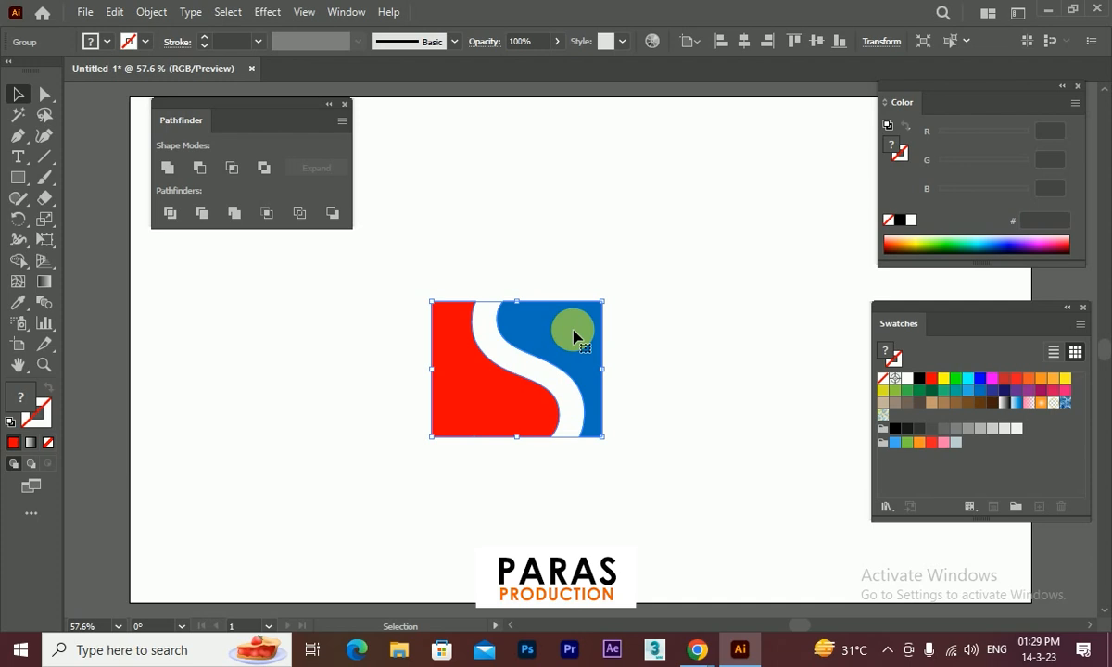
click(338, 14)
mouse_move(271, 15)
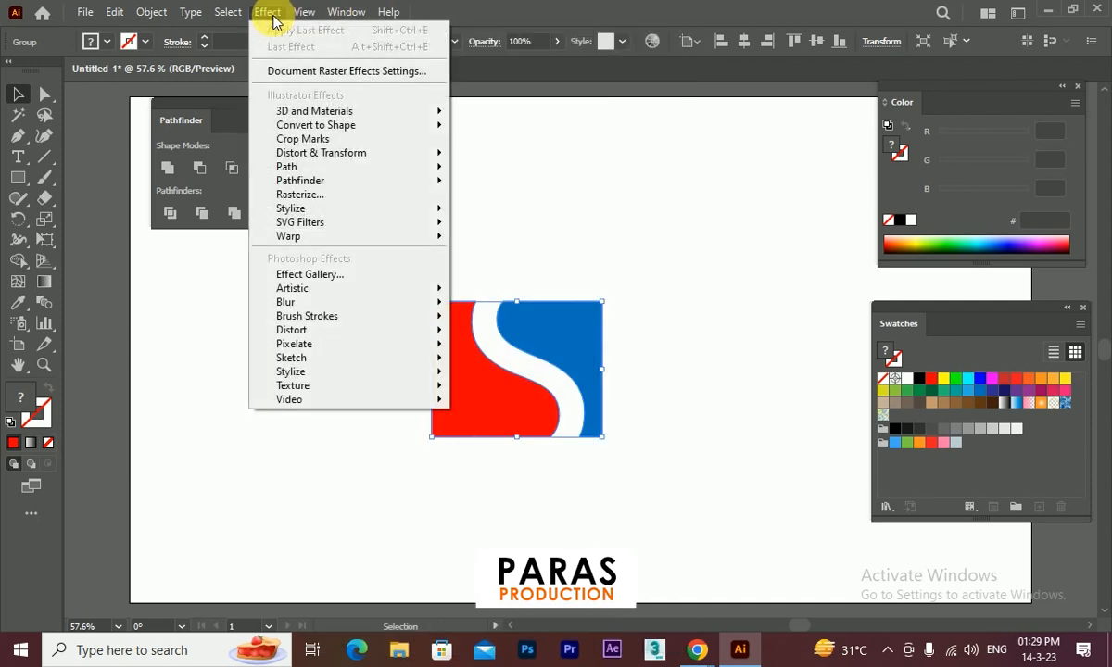
mouse_move(311, 112)
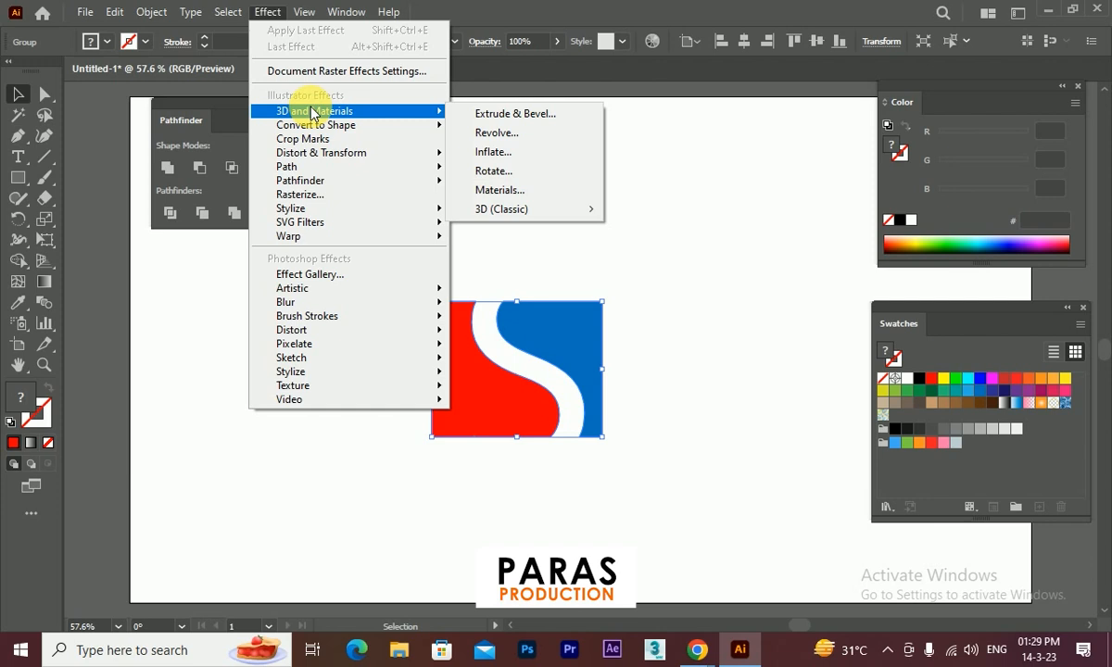
mouse_move(501, 212)
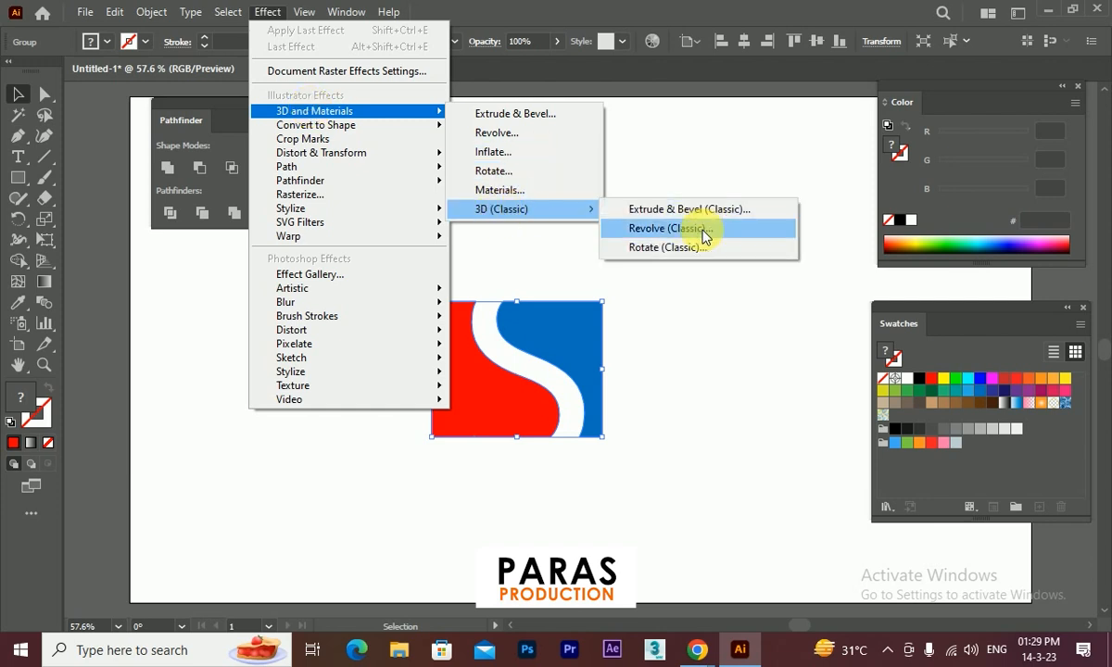
click(648, 220)
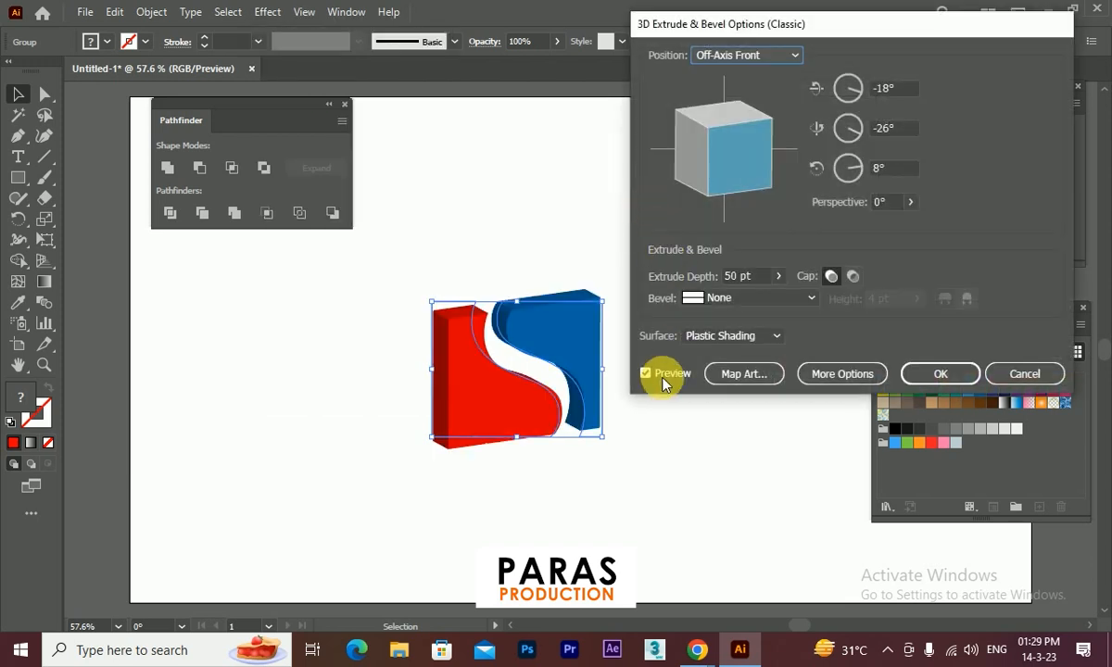
drag(708, 161, 712, 167)
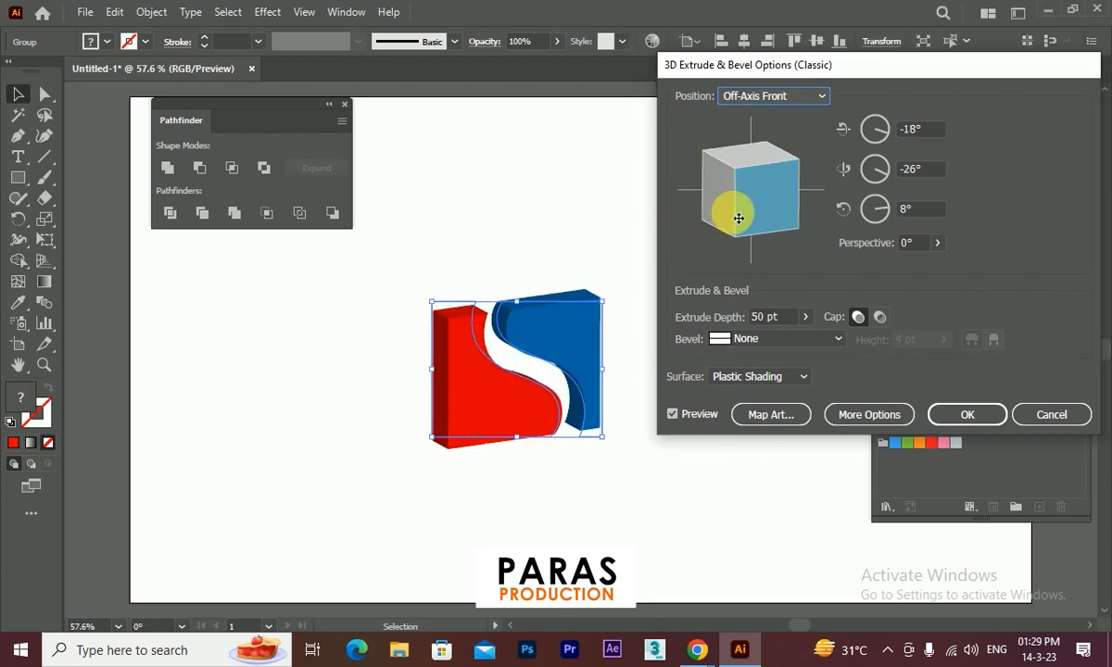
mouse_move(735, 213)
mouse_down()
mouse_move(725, 211)
mouse_move(735, 199)
mouse_move(745, 211)
mouse_up()
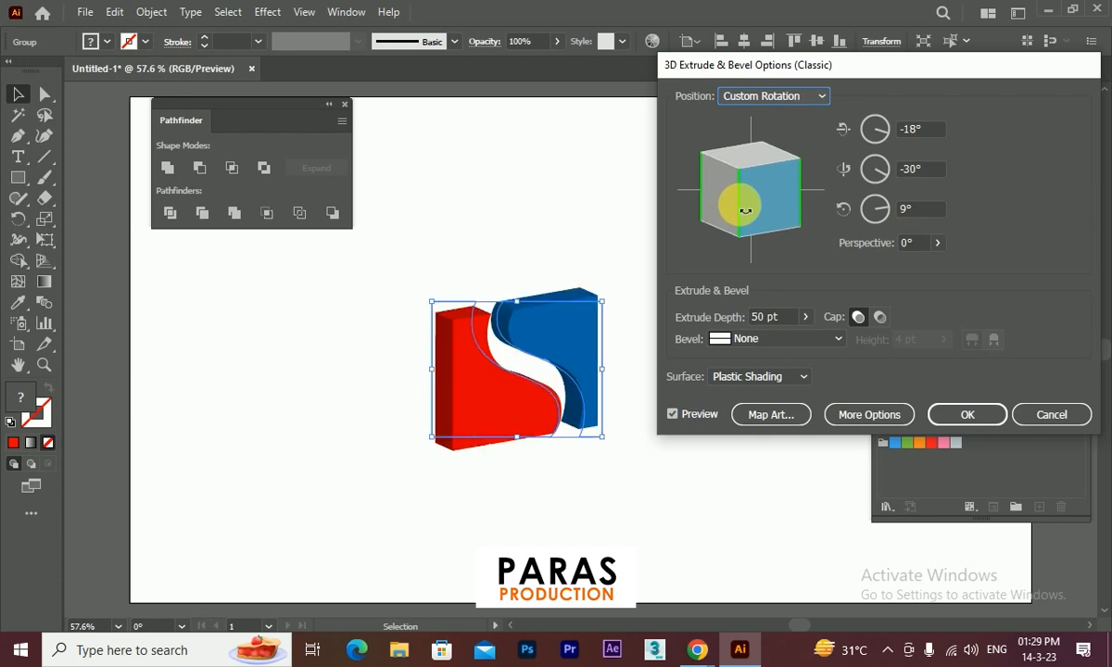
click(804, 317)
drag(747, 347, 745, 348)
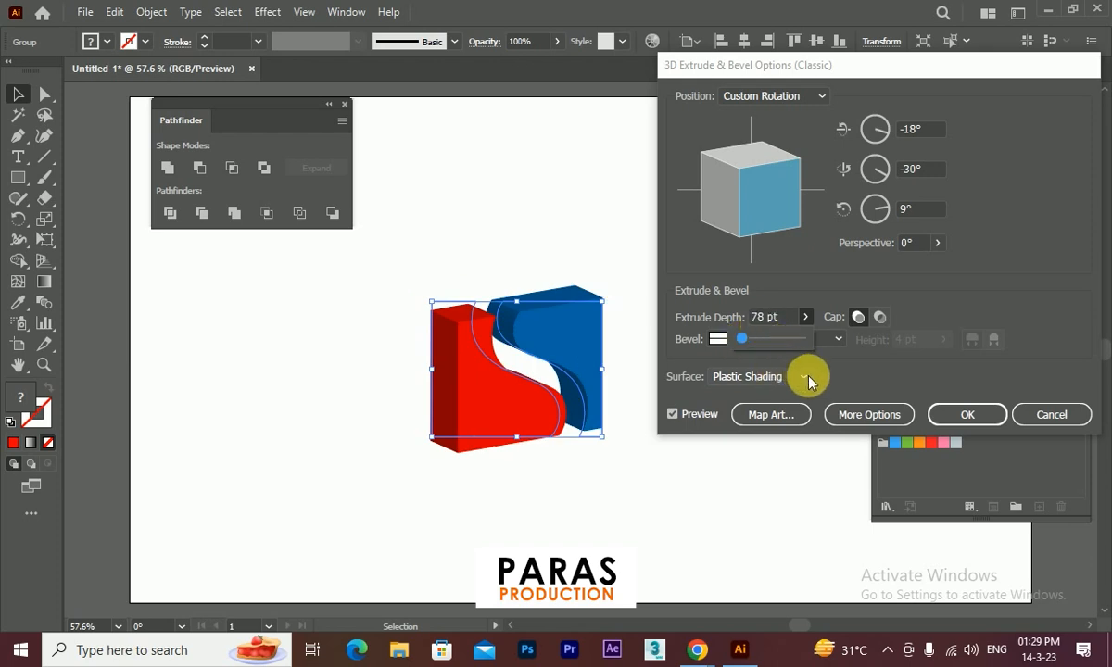
click(844, 412)
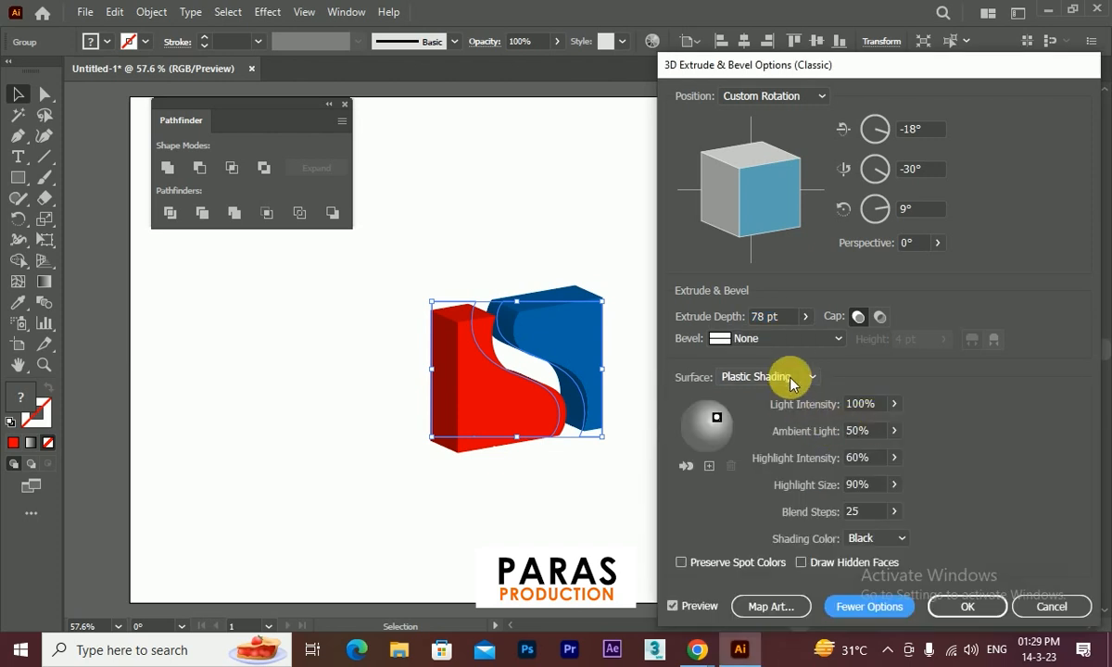
drag(716, 420, 718, 422)
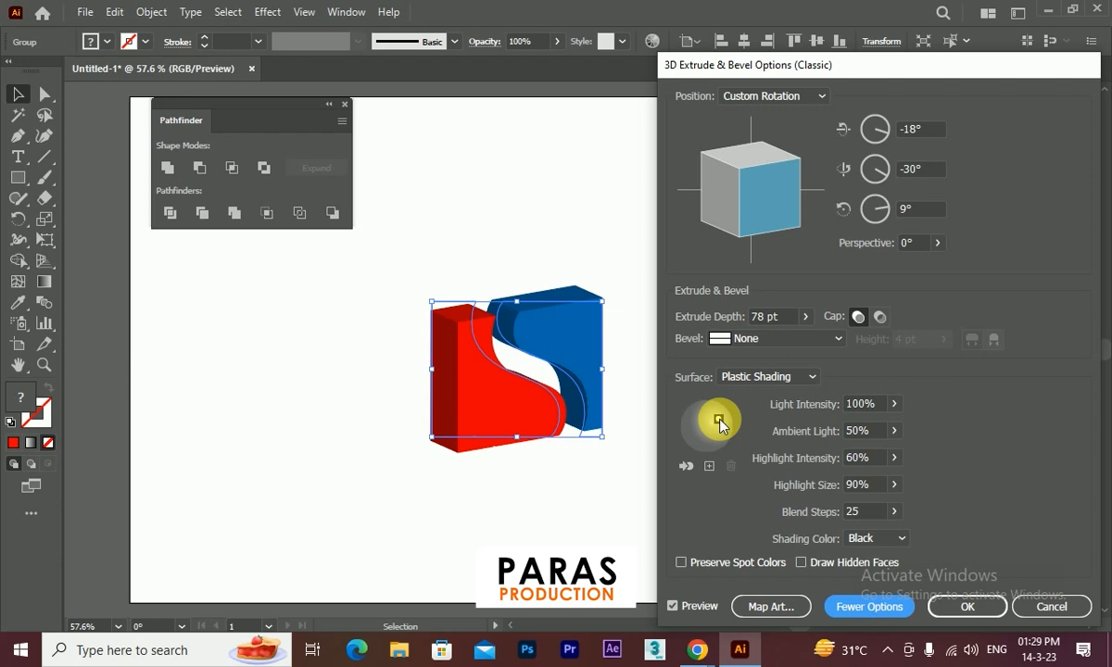
drag(888, 65, 867, 43)
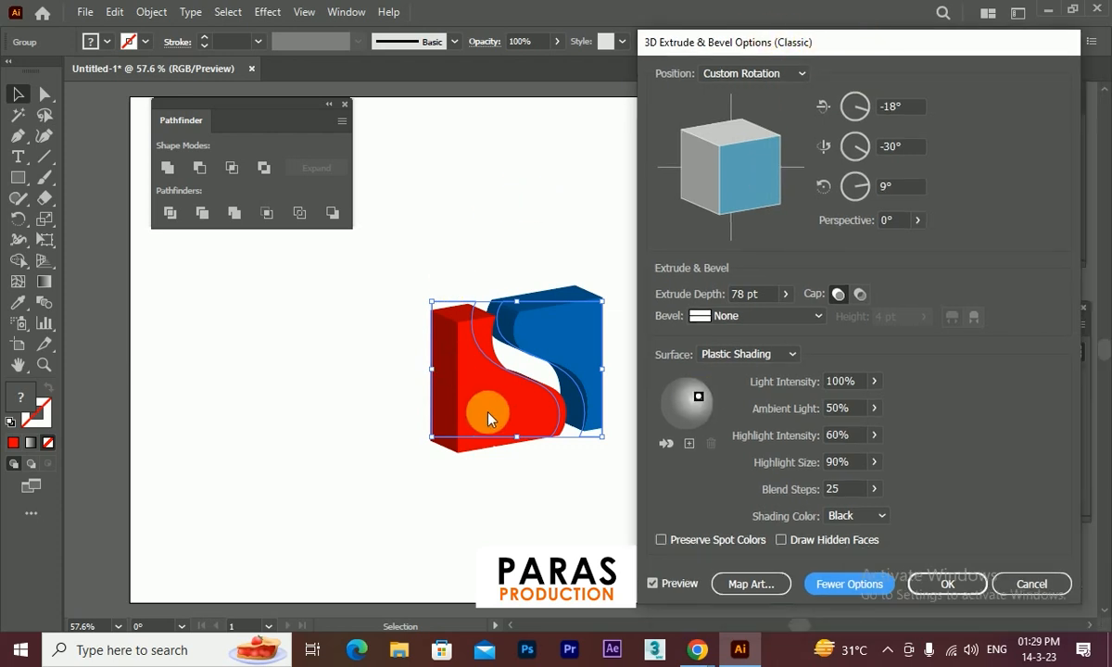
click(1029, 584)
- Apply the 3D and Materials Extrude & Bevel effect to the grouped logo and move its settings clear of the artwork
click(268, 11)
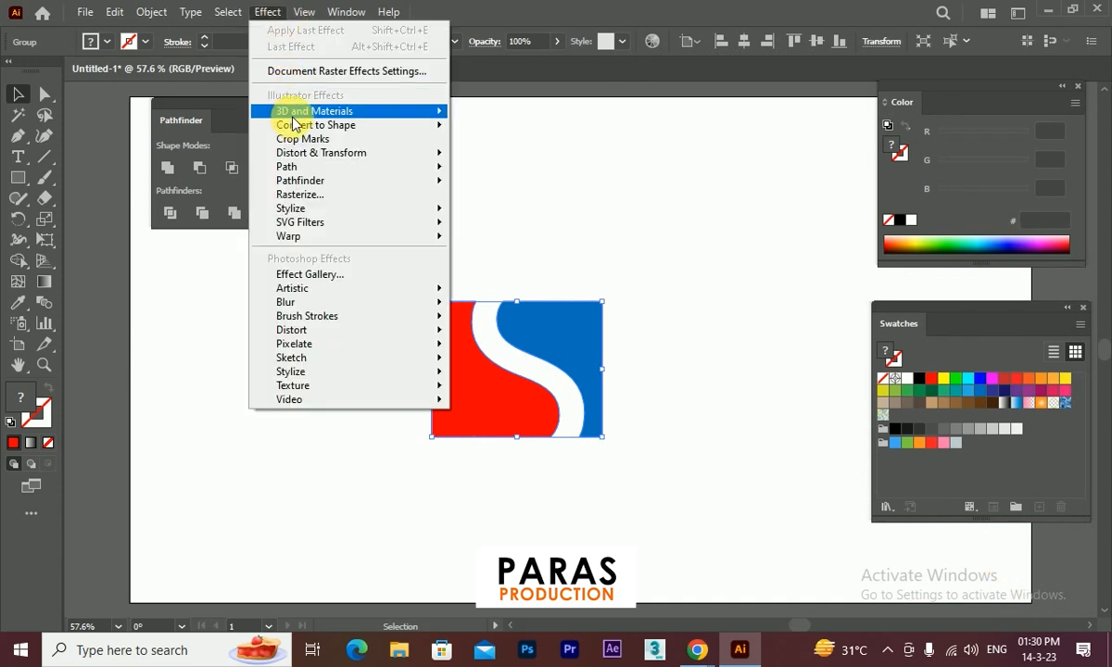
mouse_move(290, 114)
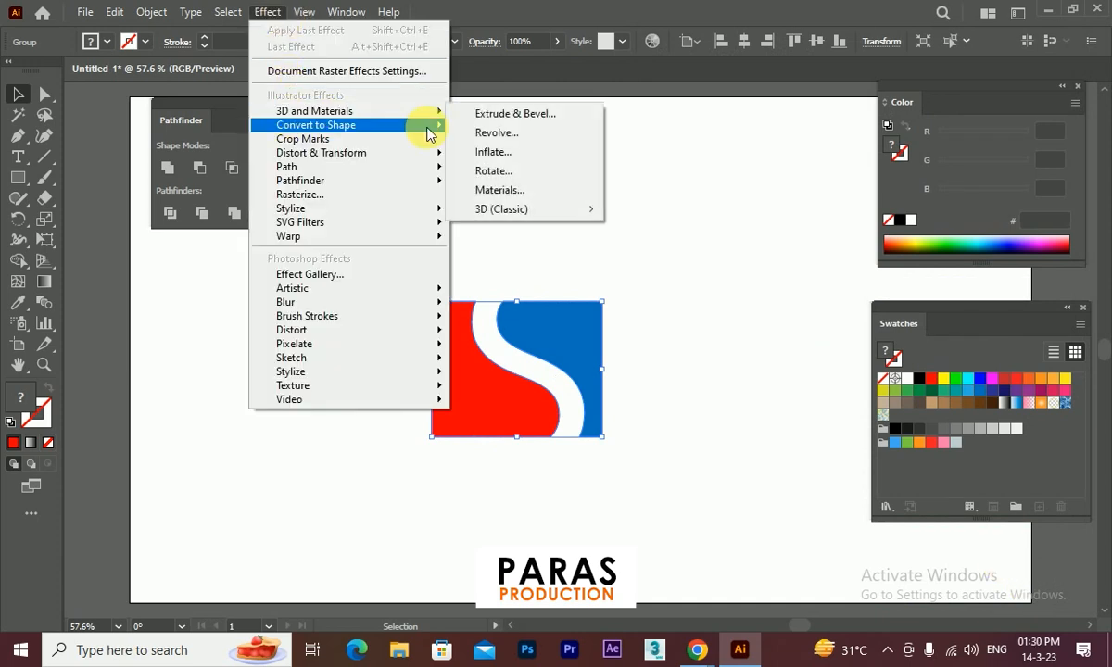
click(508, 115)
drag(596, 81, 734, 21)
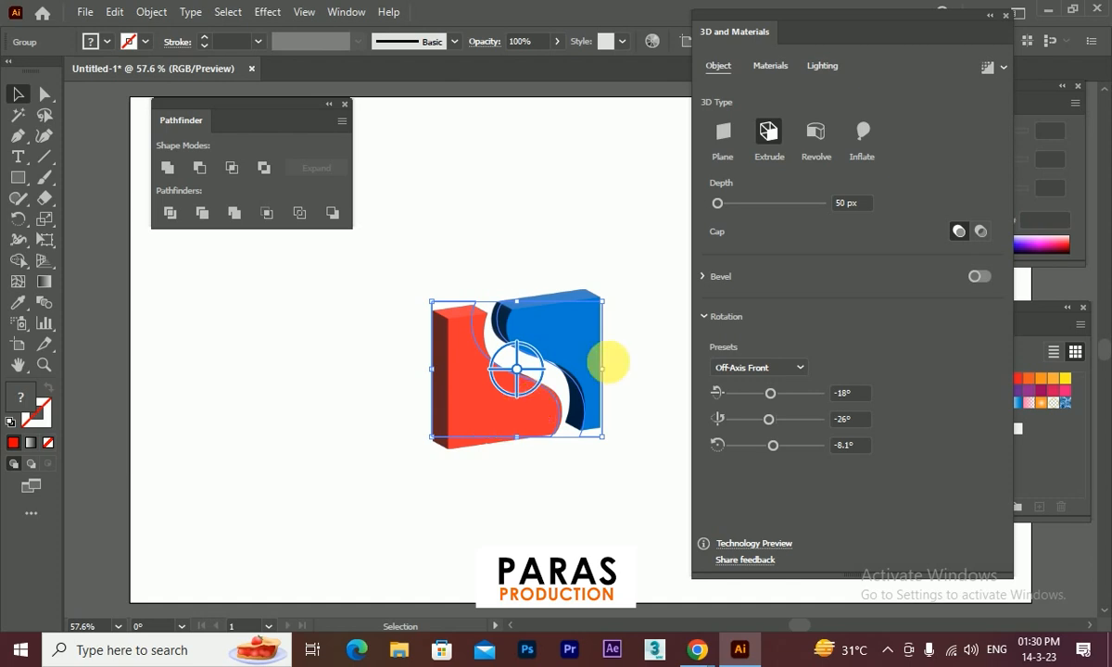
drag(739, 20, 758, 22)
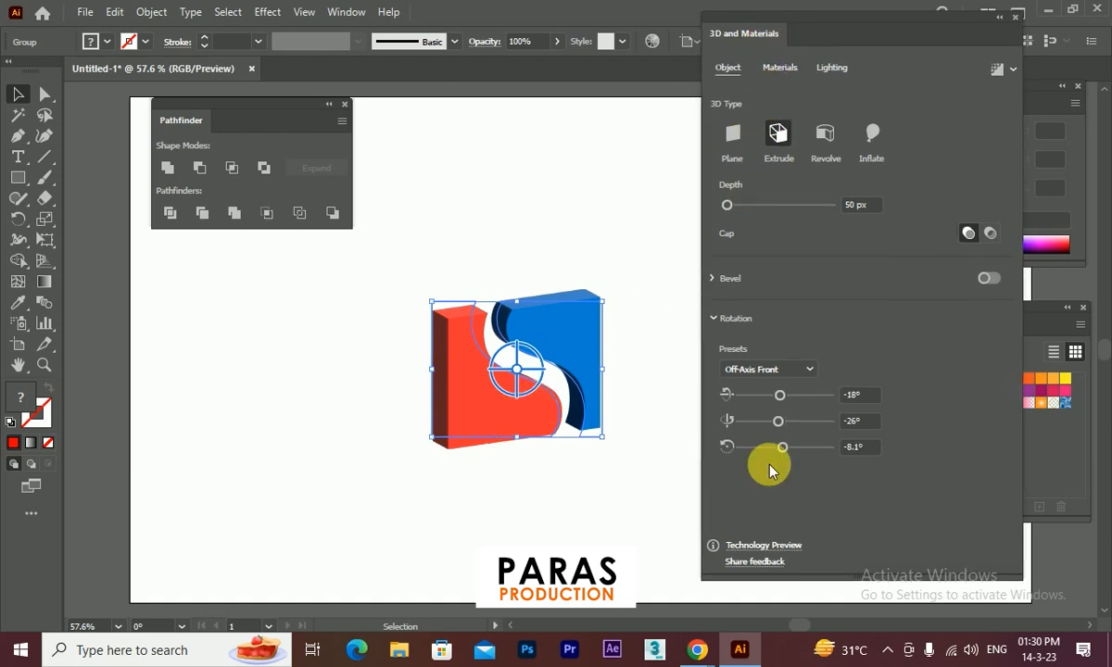
- Try the Plane 3D type, return to Extrude, and set the extrusion depth to 213 px
click(732, 138)
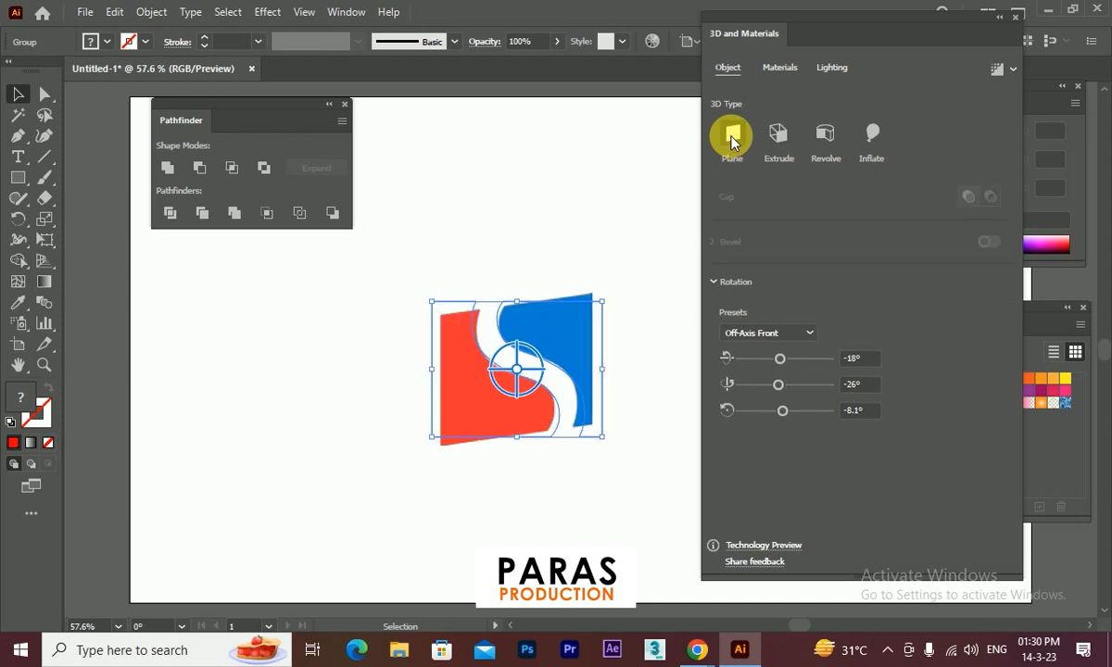
click(779, 134)
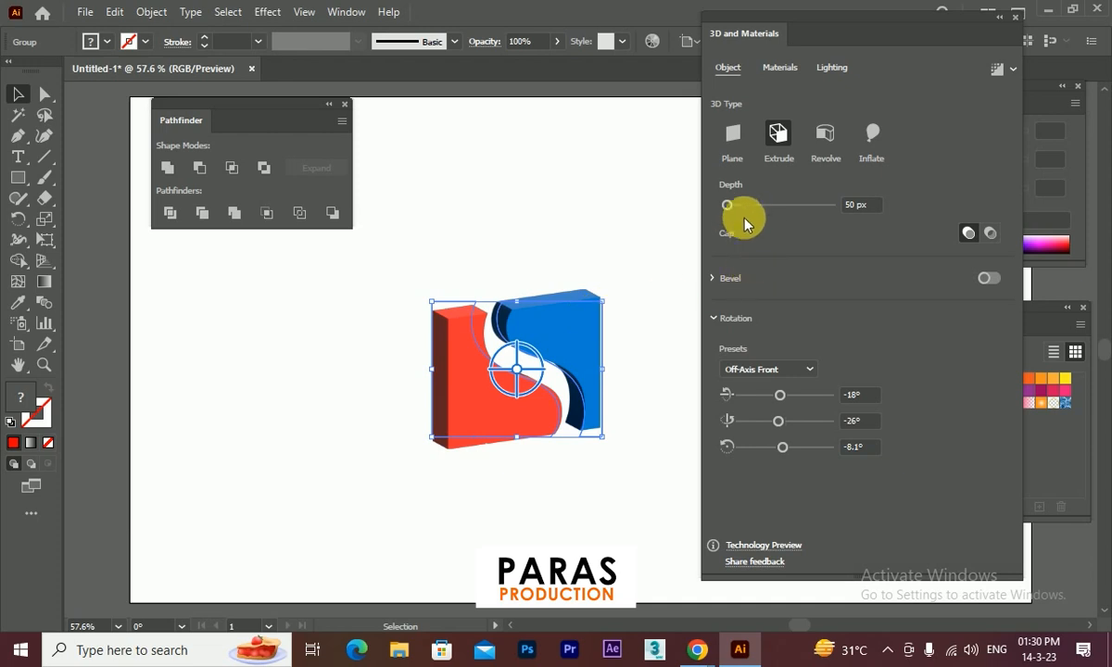
mouse_move(728, 205)
mouse_down()
mouse_move(751, 204)
mouse_move(736, 206)
mouse_up()
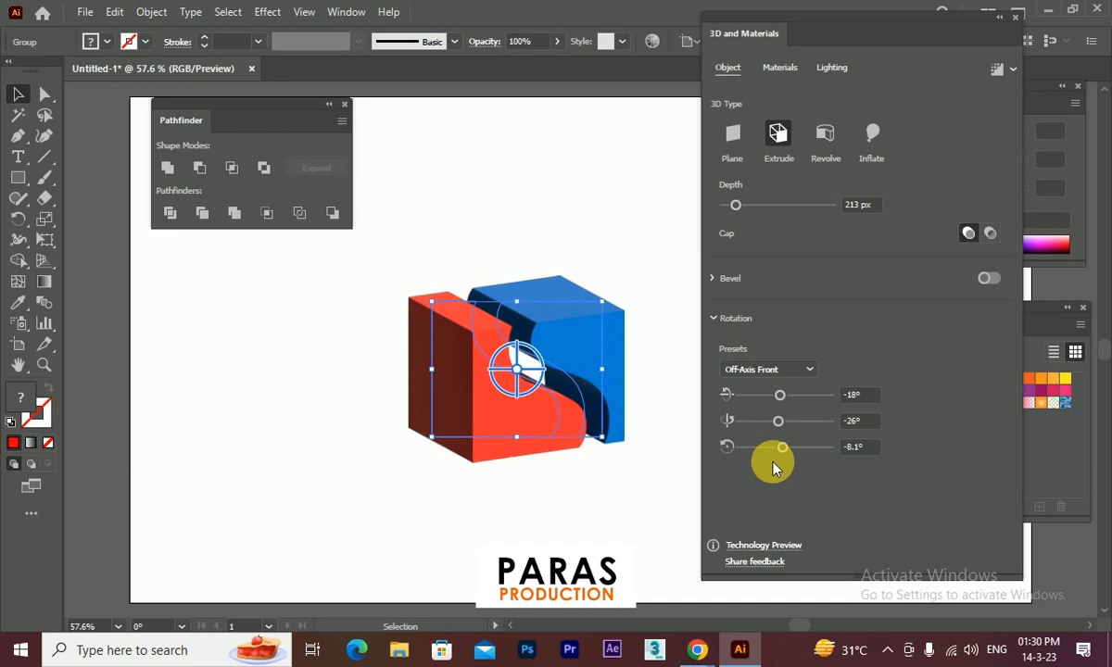
- Set the extruded logo's rotation to -11°, -19° and -5°, and turn it further around the Y axis
drag(785, 400, 783, 447)
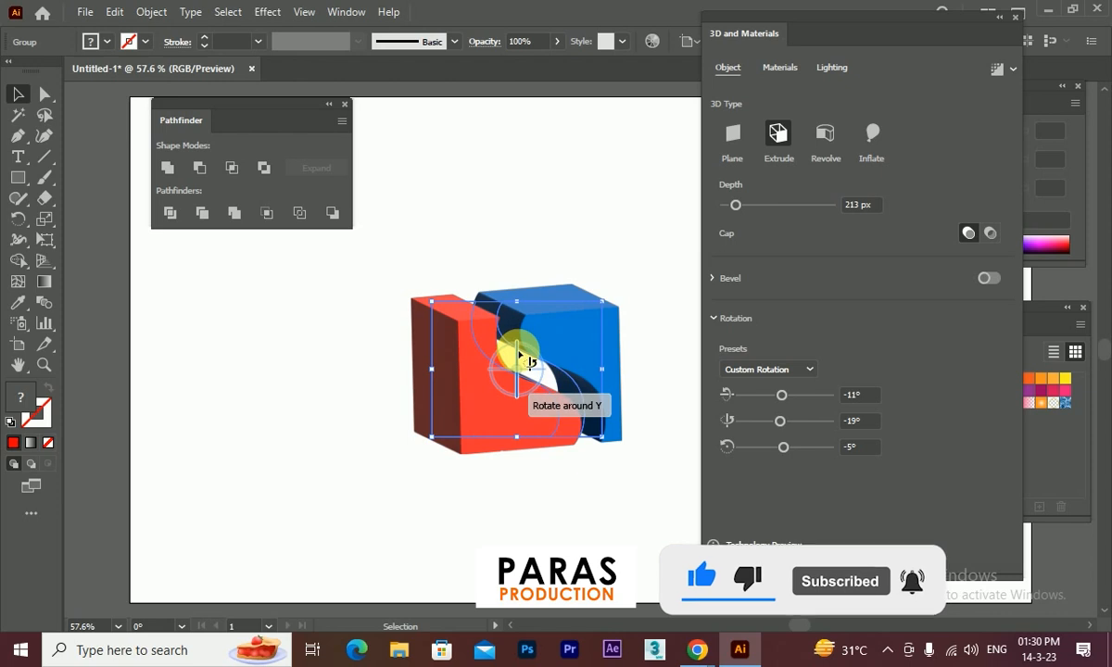
mouse_move(521, 355)
mouse_down()
mouse_move(555, 446)
mouse_move(541, 343)
mouse_move(506, 378)
mouse_move(542, 377)
mouse_move(576, 442)
mouse_move(534, 318)
mouse_move(544, 385)
mouse_move(532, 372)
mouse_move(551, 380)
mouse_move(534, 340)
mouse_up()
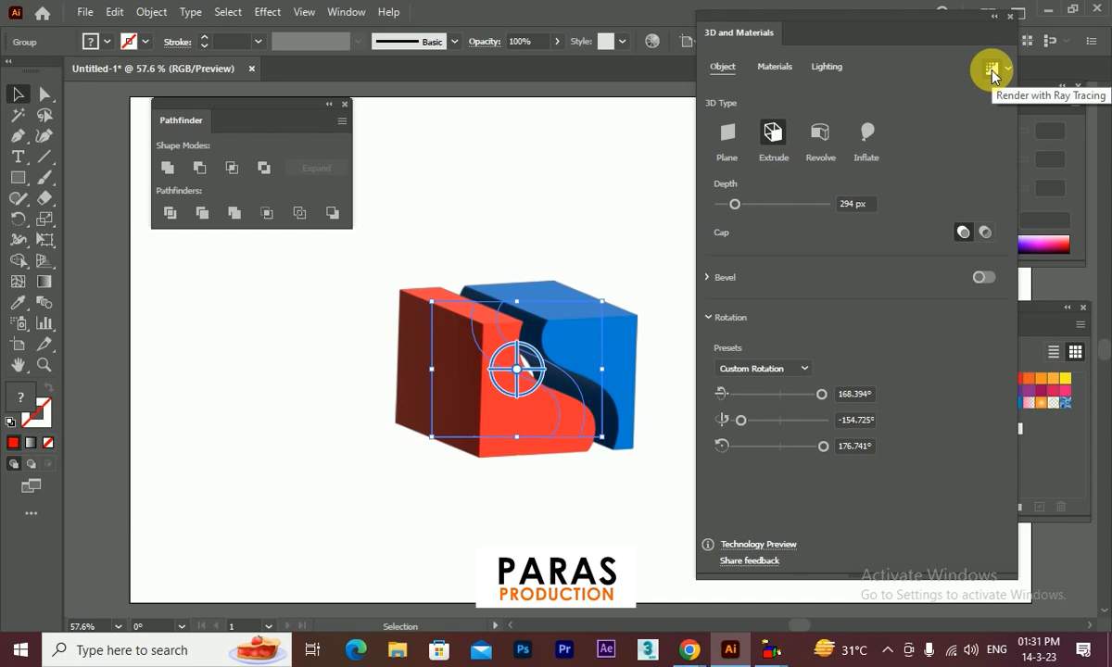
- Enable ray tracing for the 3D logo and set the render quality to High
click(1010, 70)
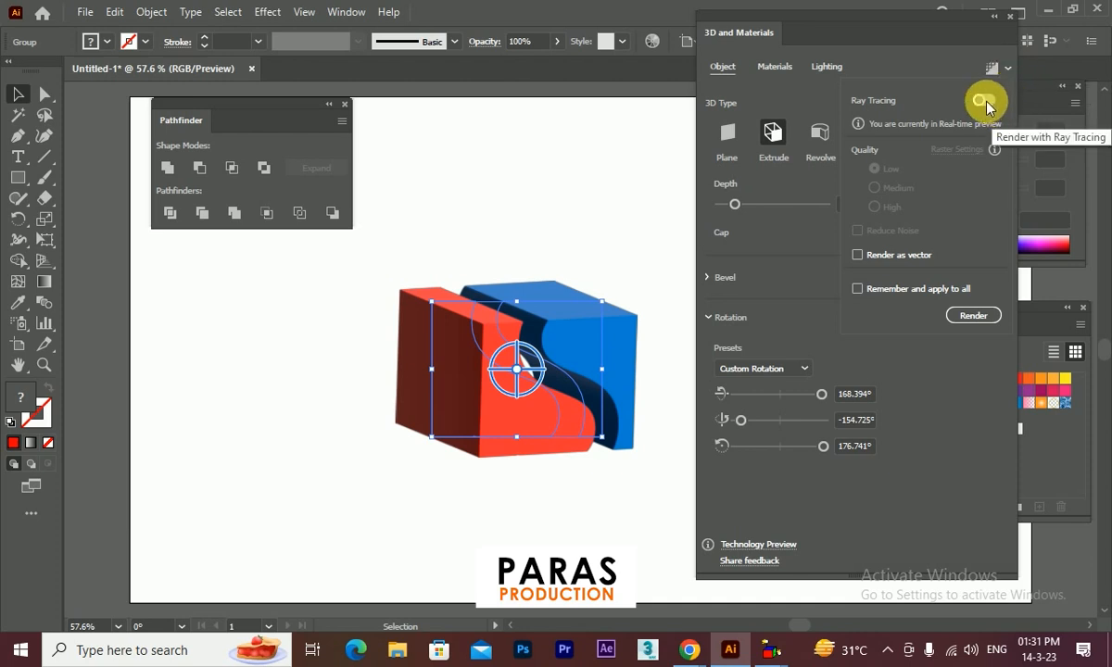
click(985, 100)
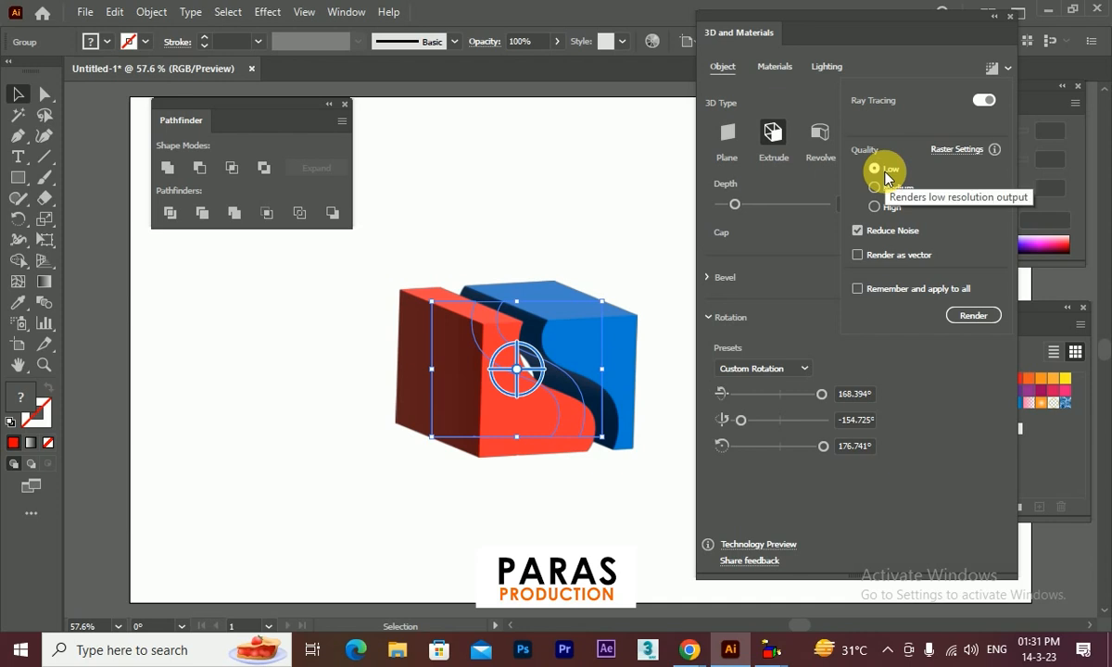
click(893, 208)
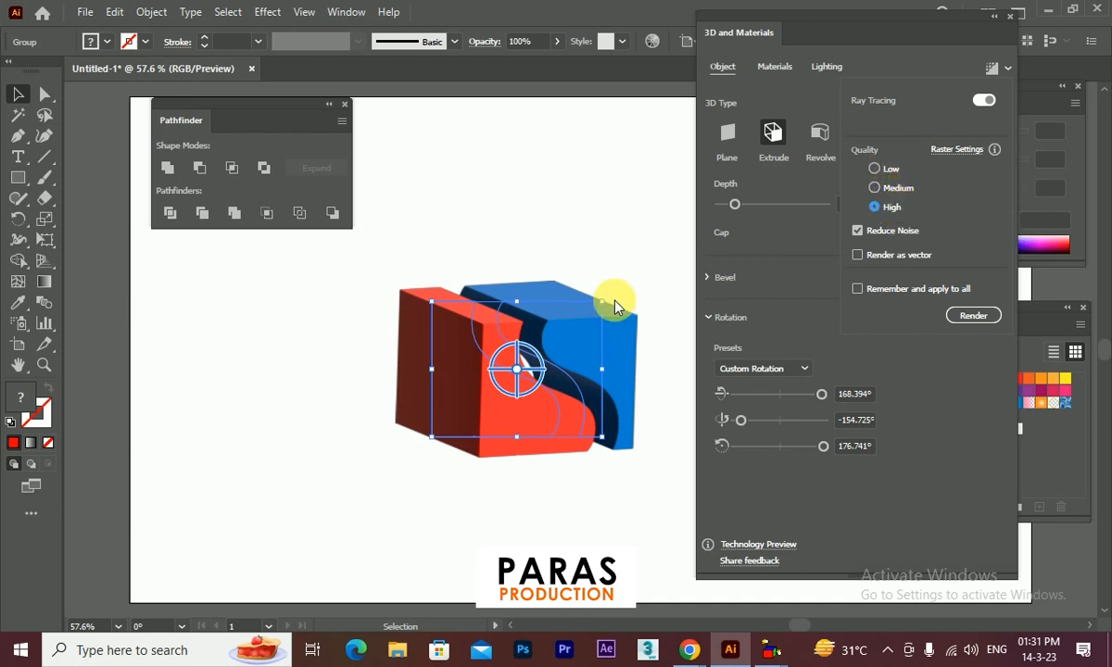
- Tilt the extruded logo slightly so more of its upper face shows
click(521, 371)
drag(537, 373, 584, 412)
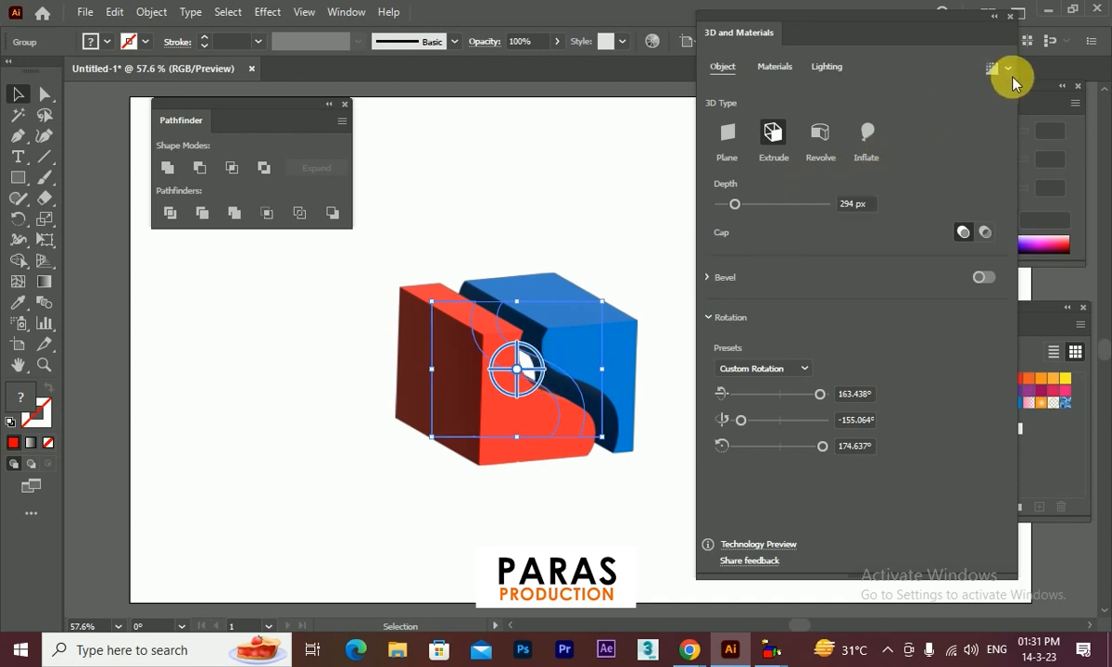
click(586, 362)
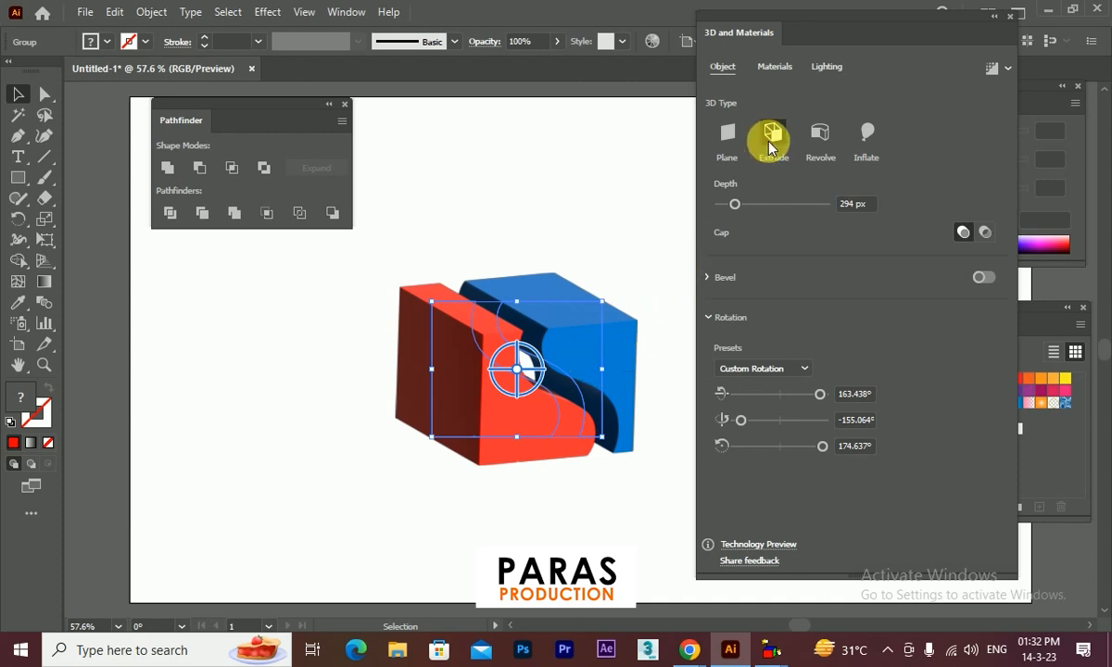
- Set the extrusion depth to 327 px and move the logo slightly up and to the left
drag(733, 204, 737, 208)
drag(547, 369, 540, 357)
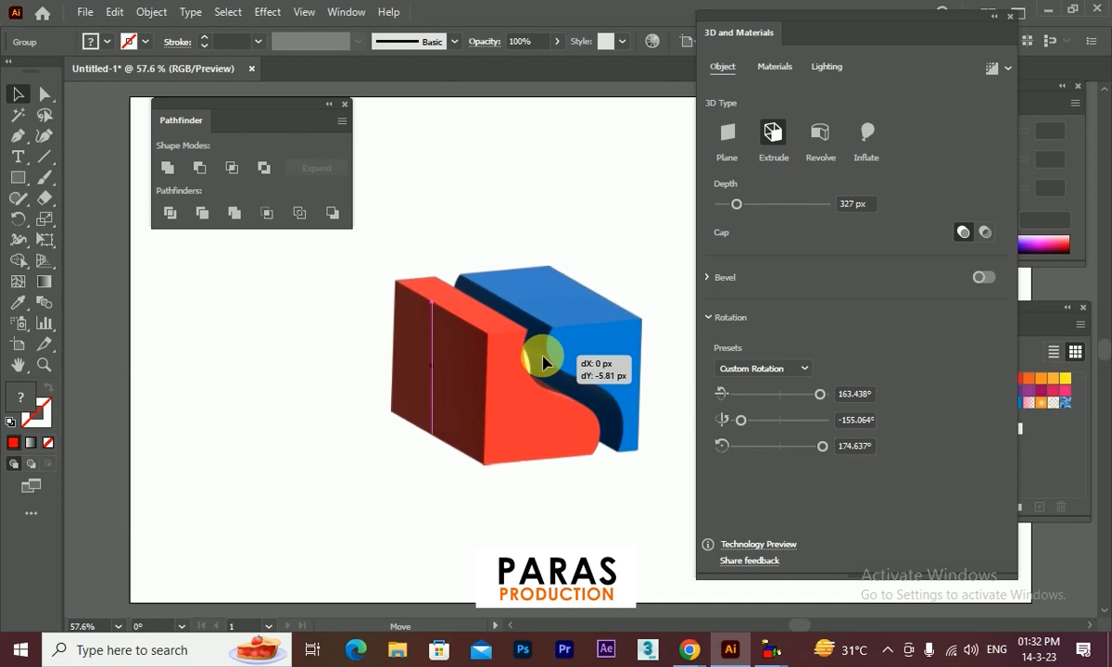
- Enable a Classic bevel with 27% width and 52% height, and rotate the logo to show more of its red side
click(710, 282)
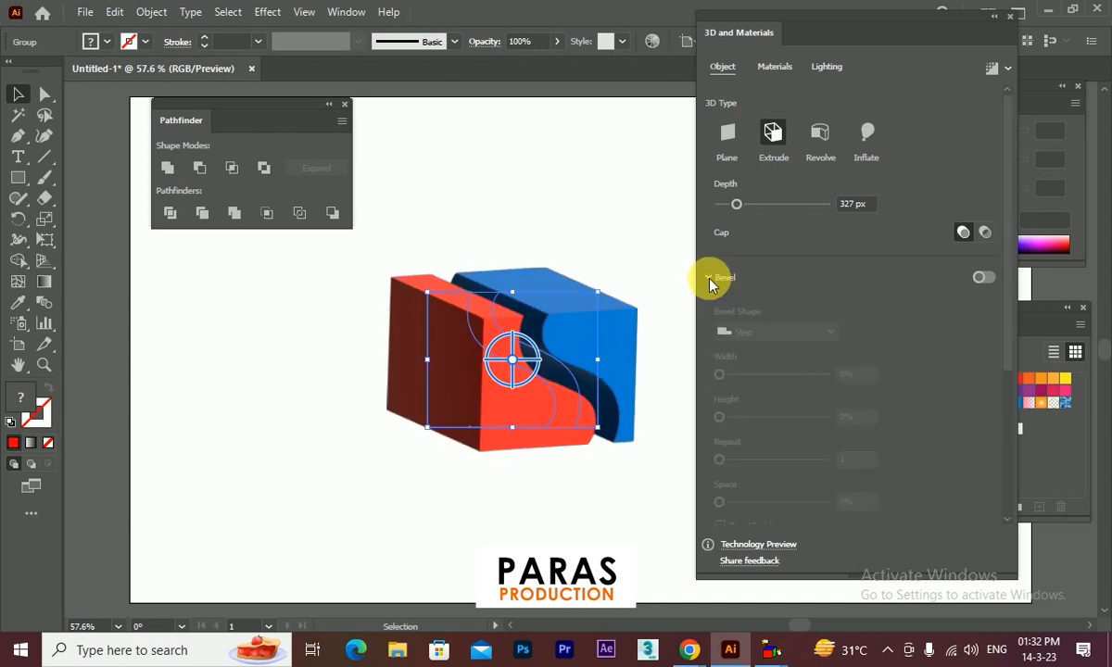
click(984, 280)
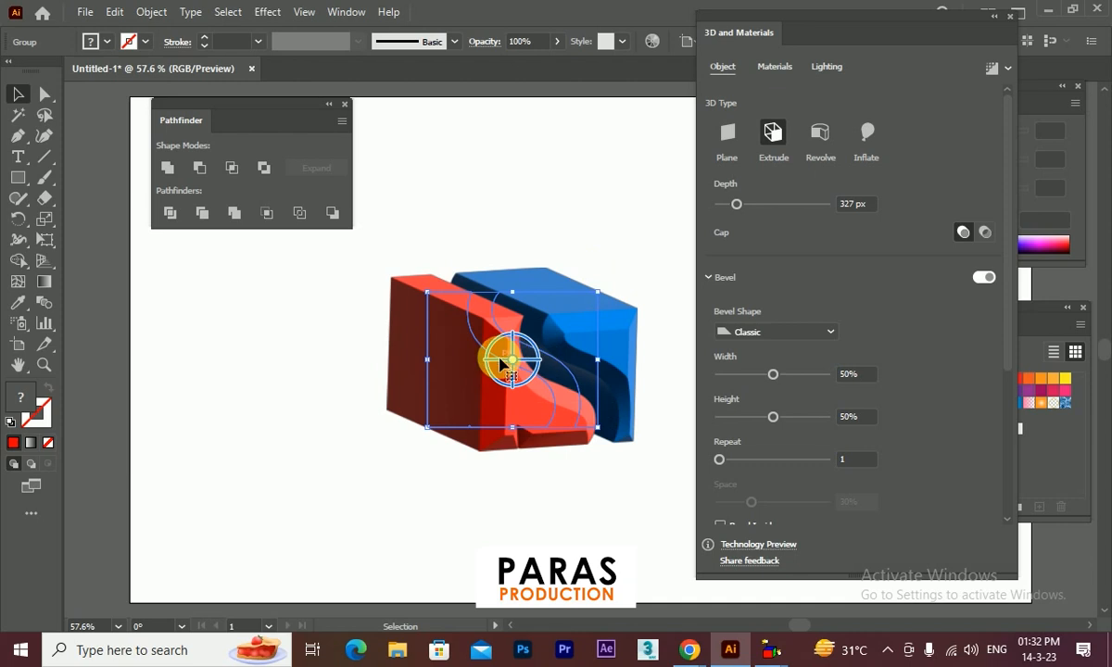
mouse_move(498, 360)
mouse_down()
mouse_move(512, 366)
mouse_move(514, 355)
mouse_up()
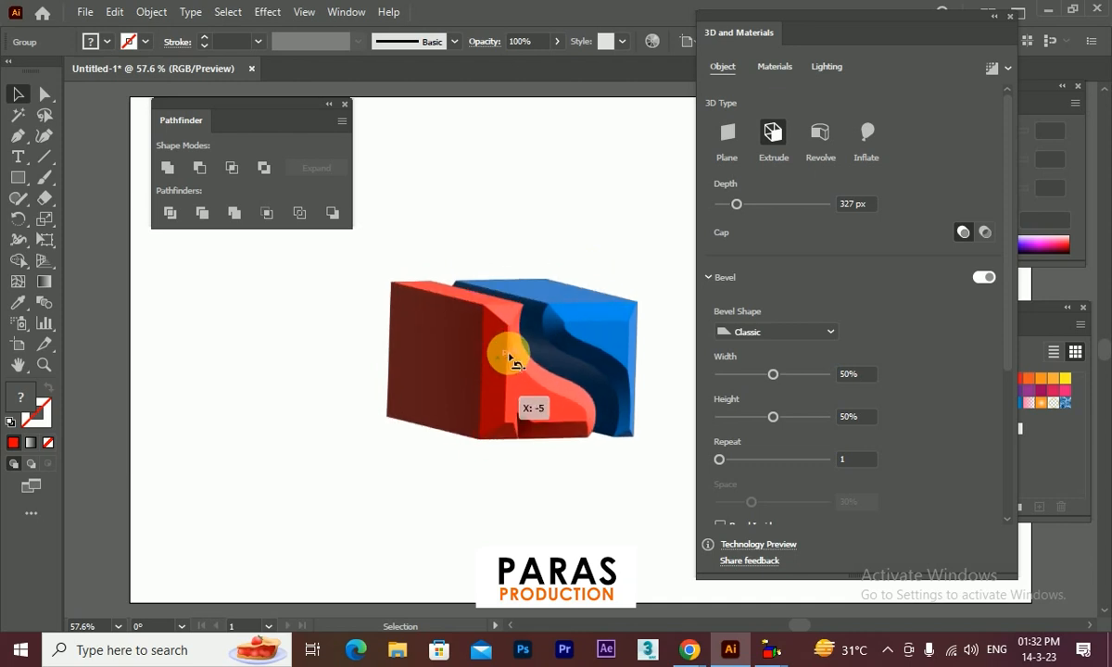
drag(773, 374, 774, 428)
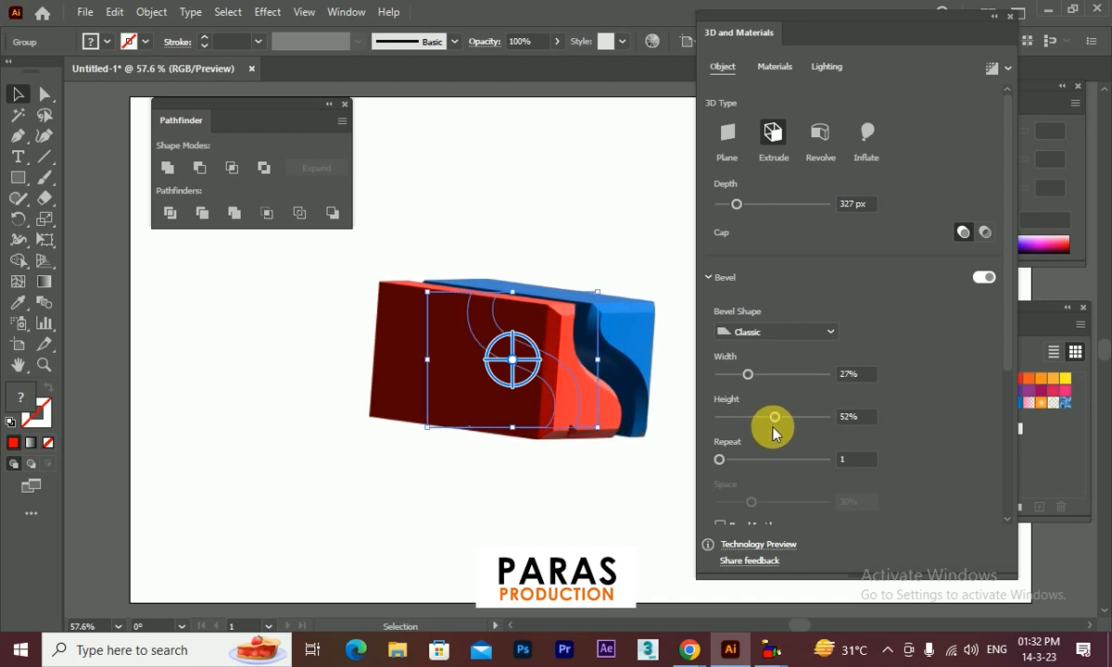
- Try the Round, Convex, Step and Classic Outline bevel shapes on the logo, and return to Classic
click(753, 334)
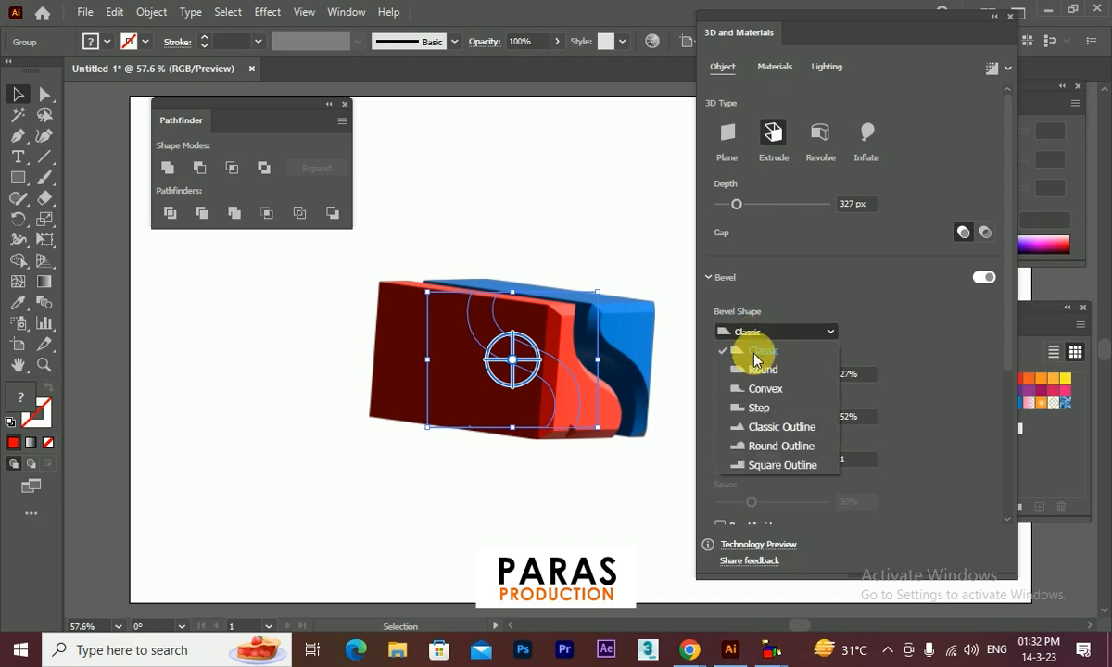
click(750, 368)
click(602, 417)
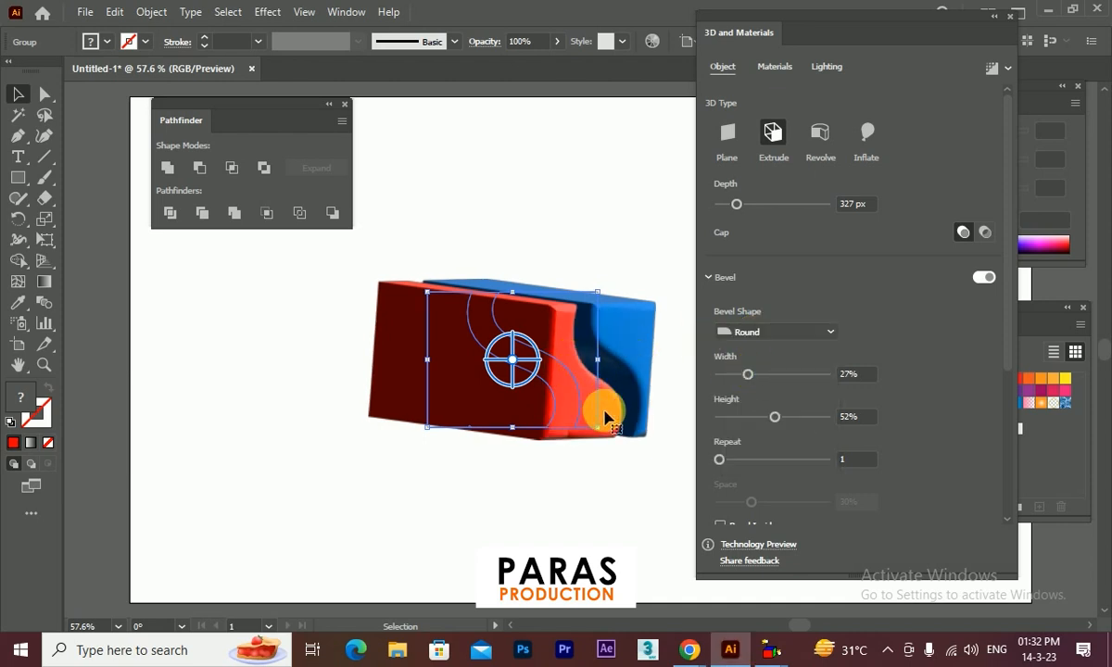
click(788, 332)
click(784, 397)
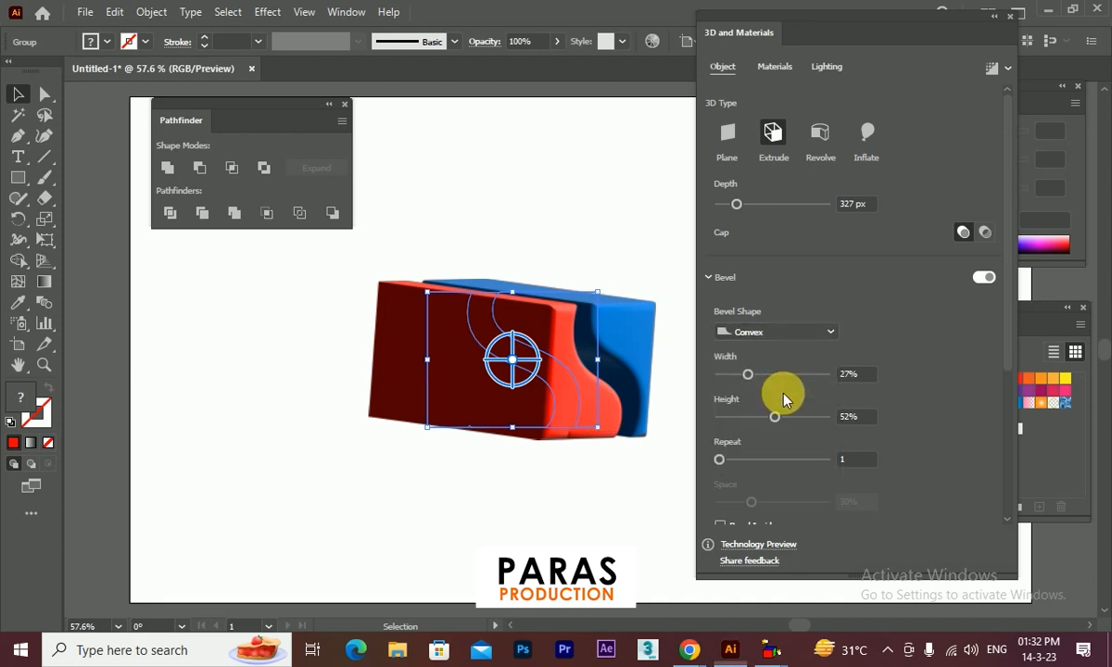
click(793, 331)
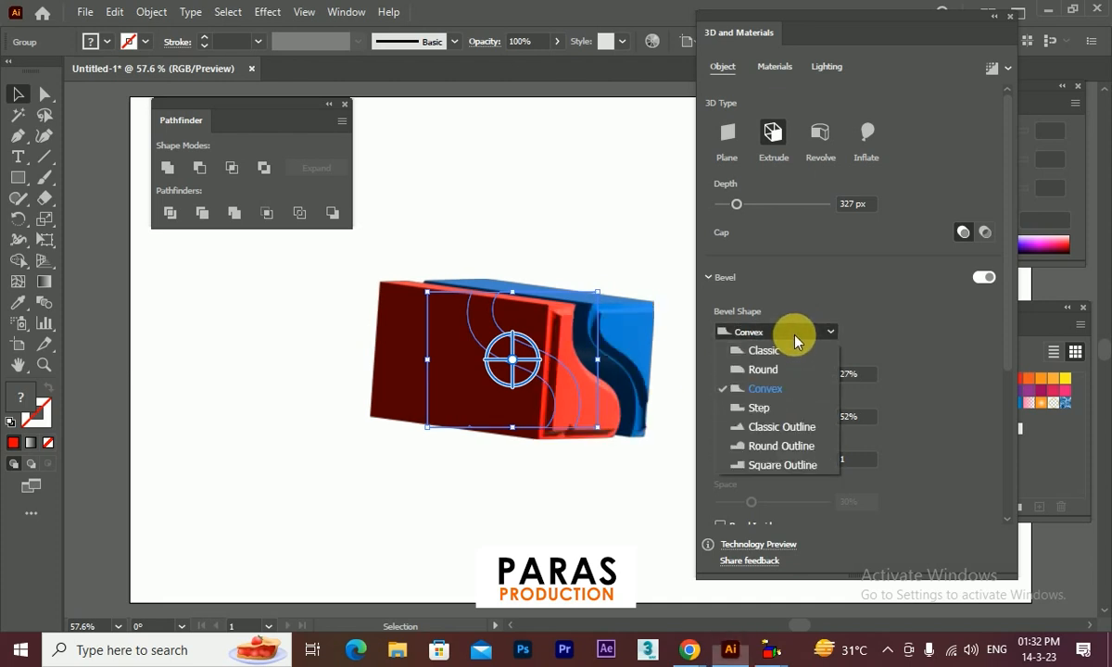
click(786, 410)
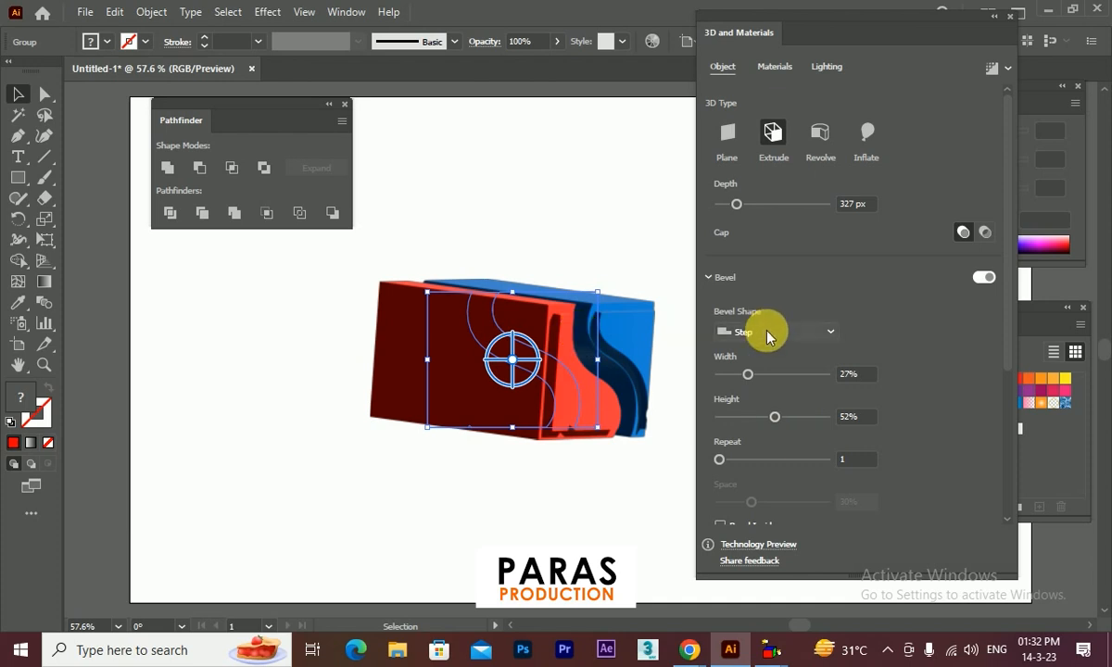
click(767, 334)
click(788, 426)
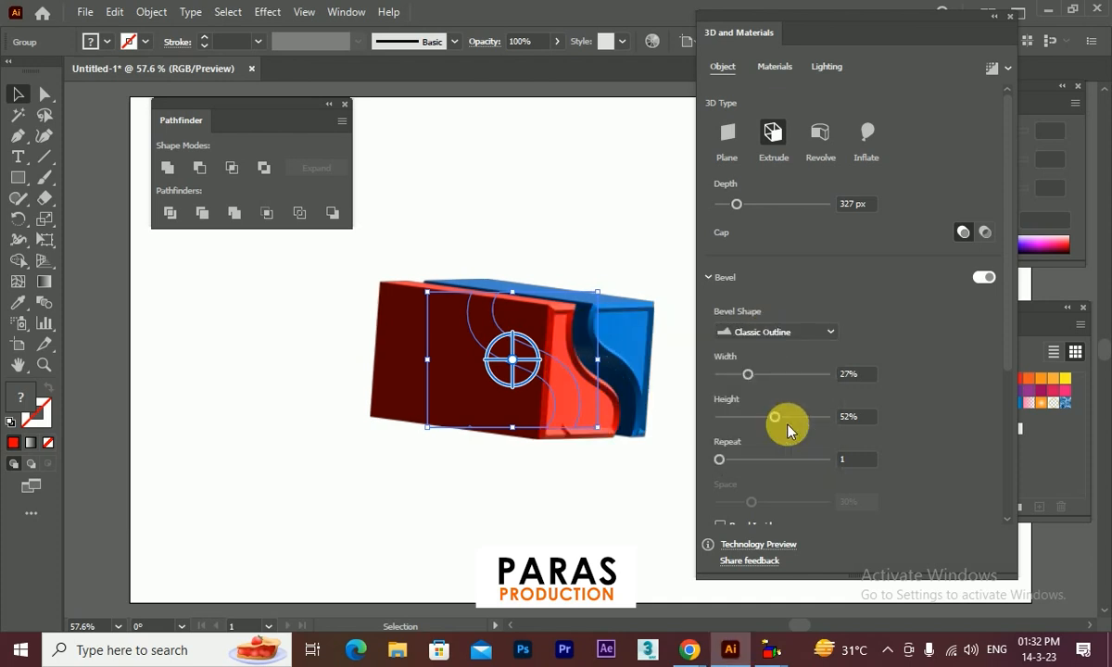
click(777, 332)
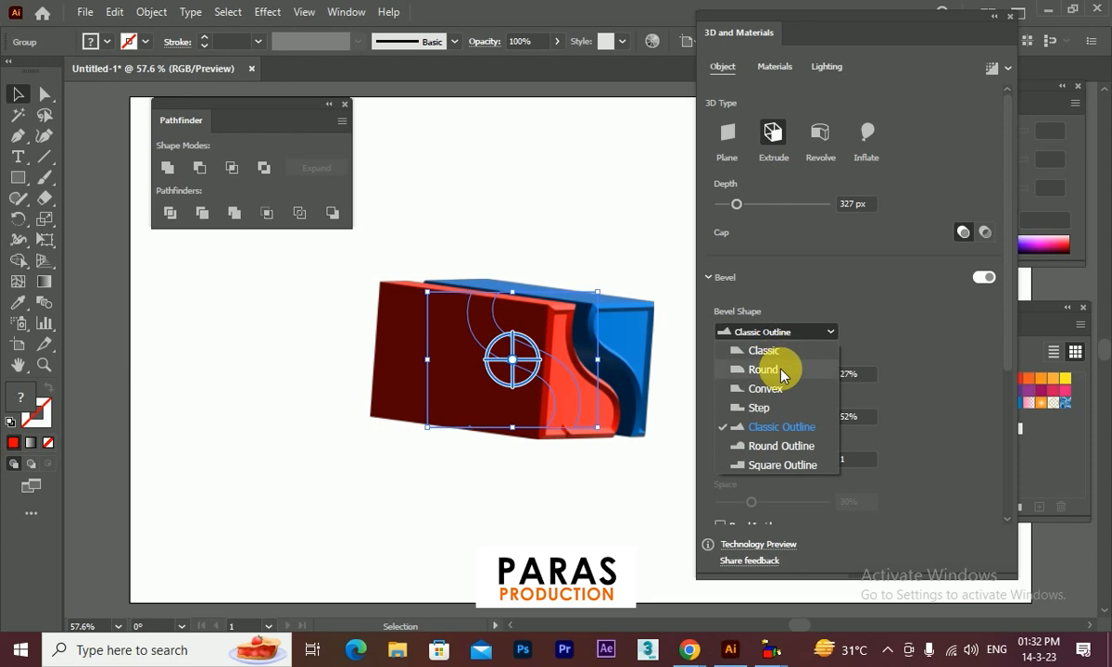
click(786, 354)
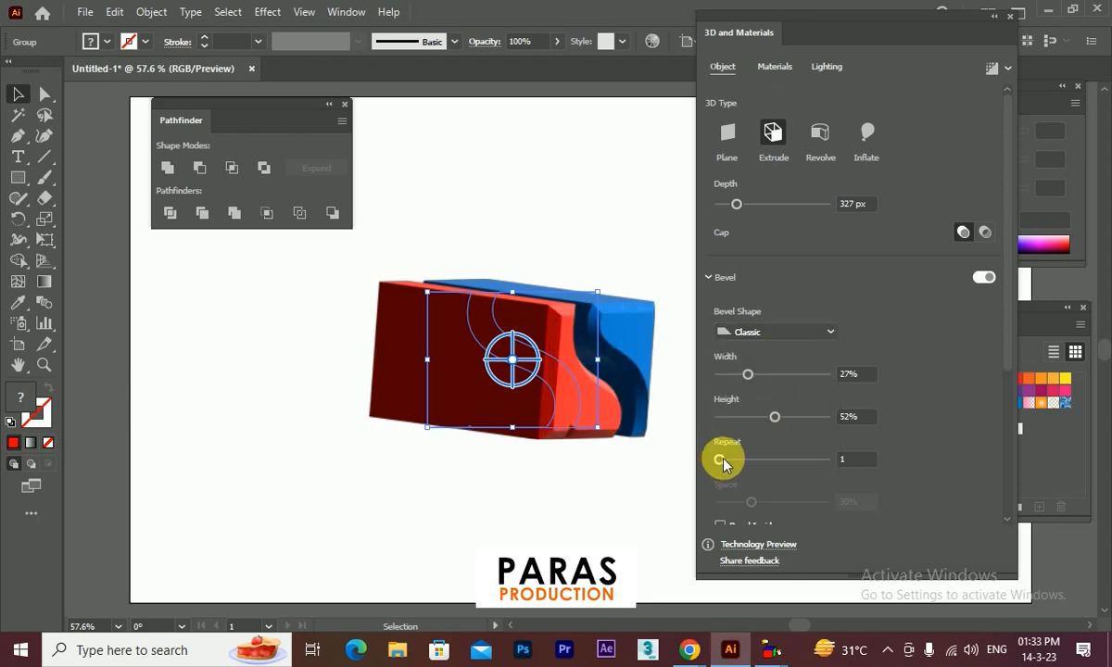
- Set the bevel repeat to 3, its height to 60% and its width to 25%
drag(722, 460, 740, 461)
mouse_move(773, 405)
mouse_down()
mouse_move(764, 414)
mouse_move(790, 420)
mouse_move(780, 423)
mouse_up()
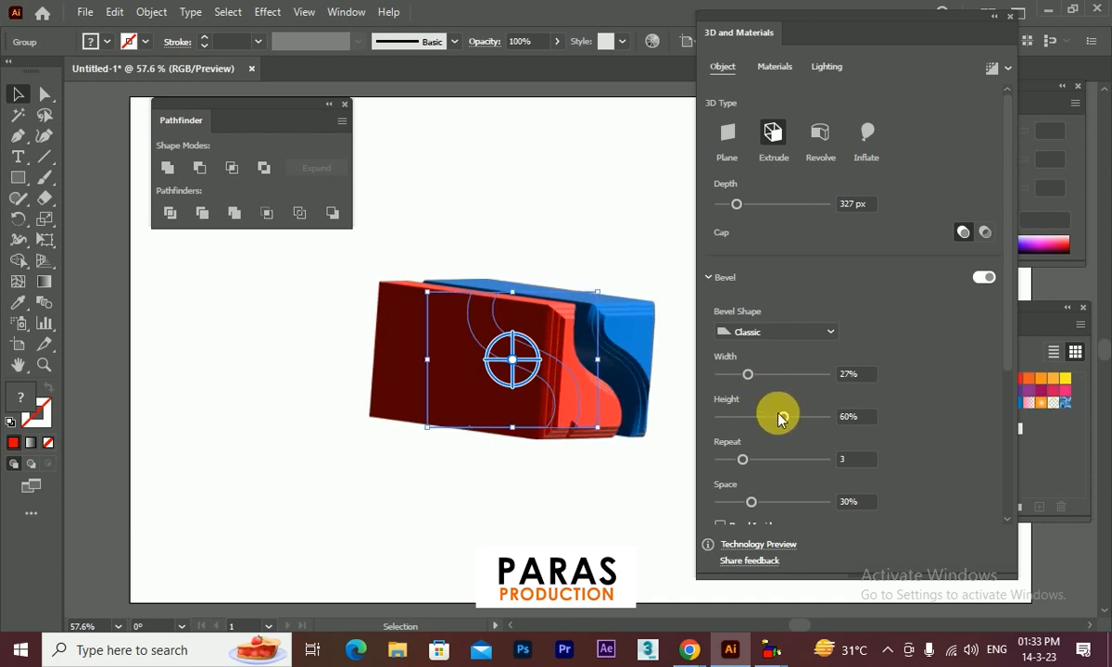
drag(749, 373, 746, 375)
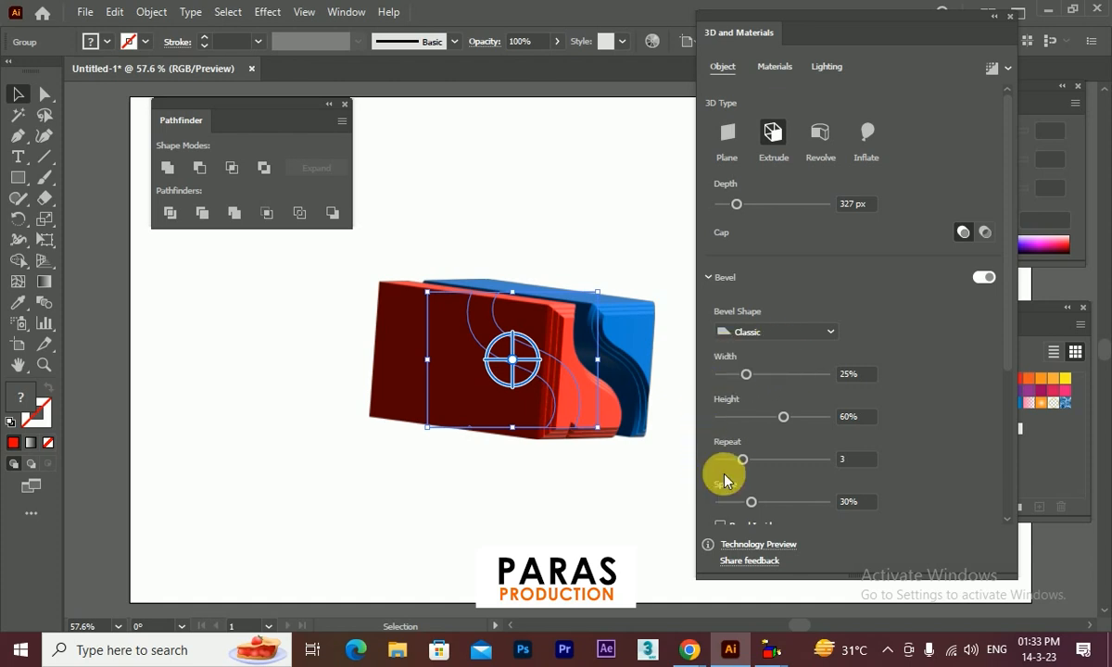
- Try Bevel Inside and Bevel both sides while rotating the logo, and turn both options off again
scroll(713, 487, down, 3)
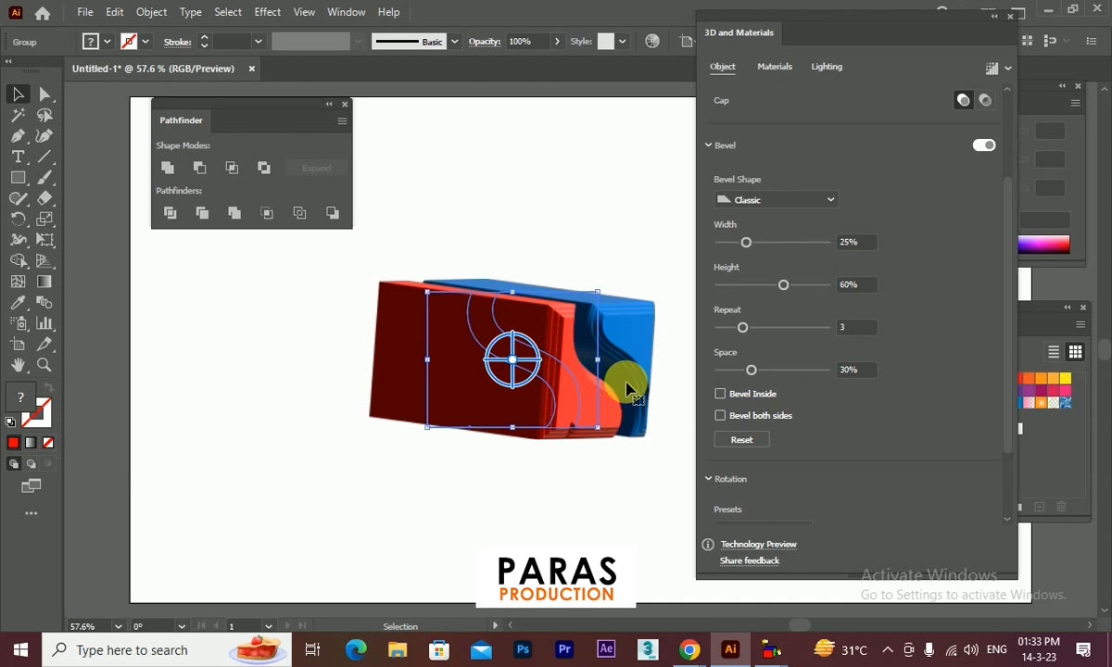
click(738, 397)
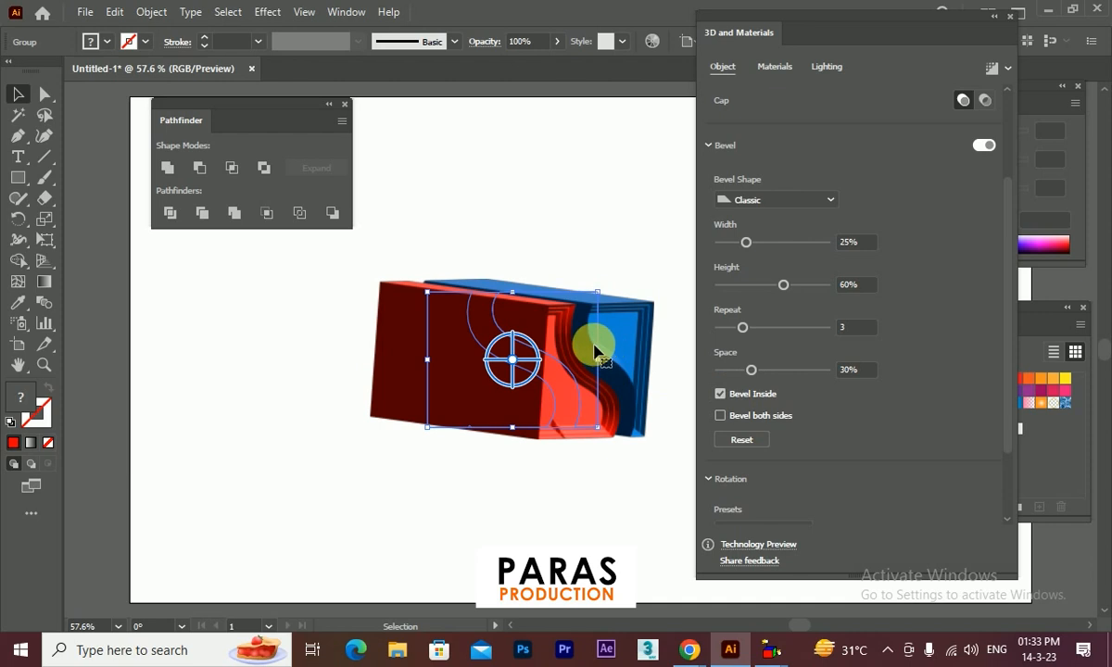
click(741, 419)
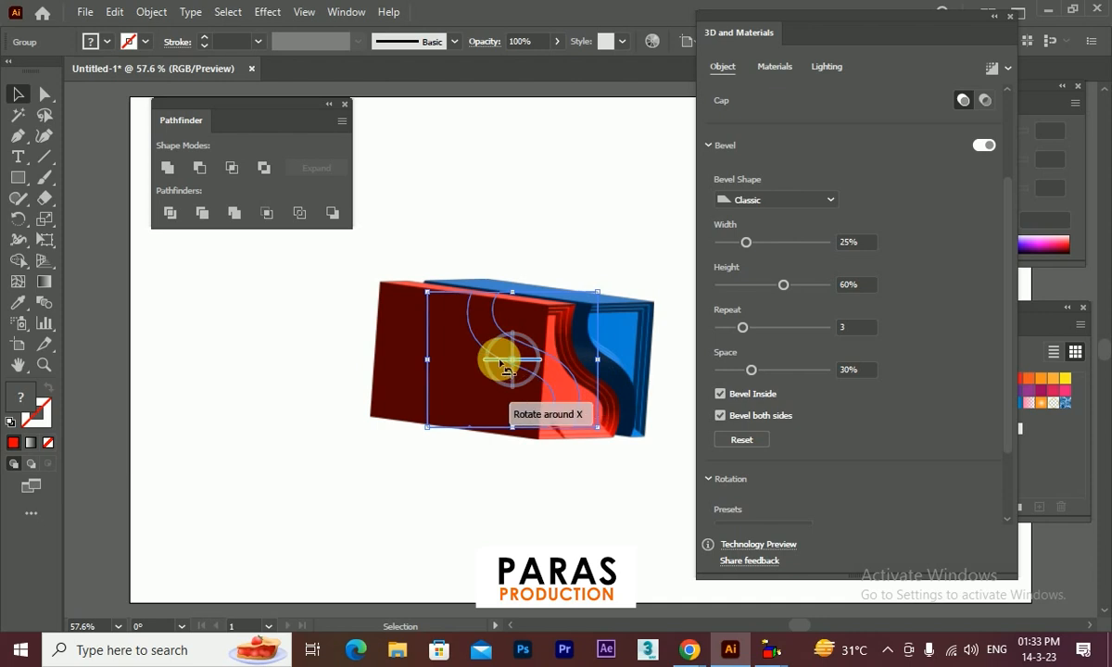
mouse_move(497, 359)
mouse_down()
mouse_move(609, 357)
mouse_move(566, 359)
mouse_move(577, 370)
mouse_move(486, 369)
mouse_move(453, 335)
mouse_move(521, 345)
mouse_move(471, 370)
mouse_move(497, 352)
mouse_up()
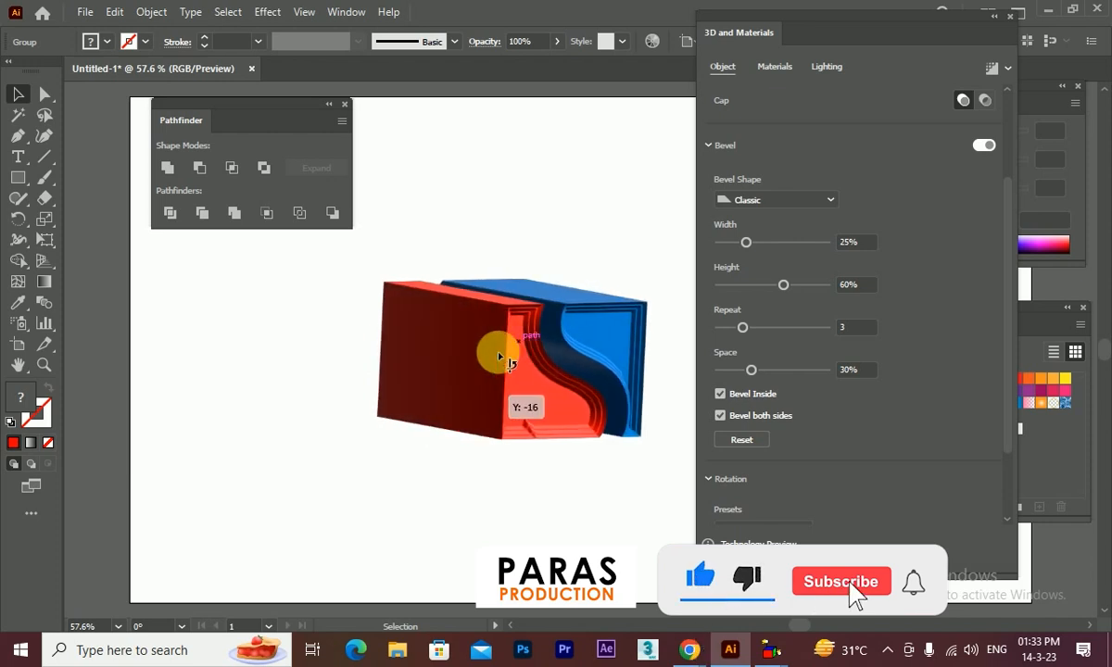
click(720, 415)
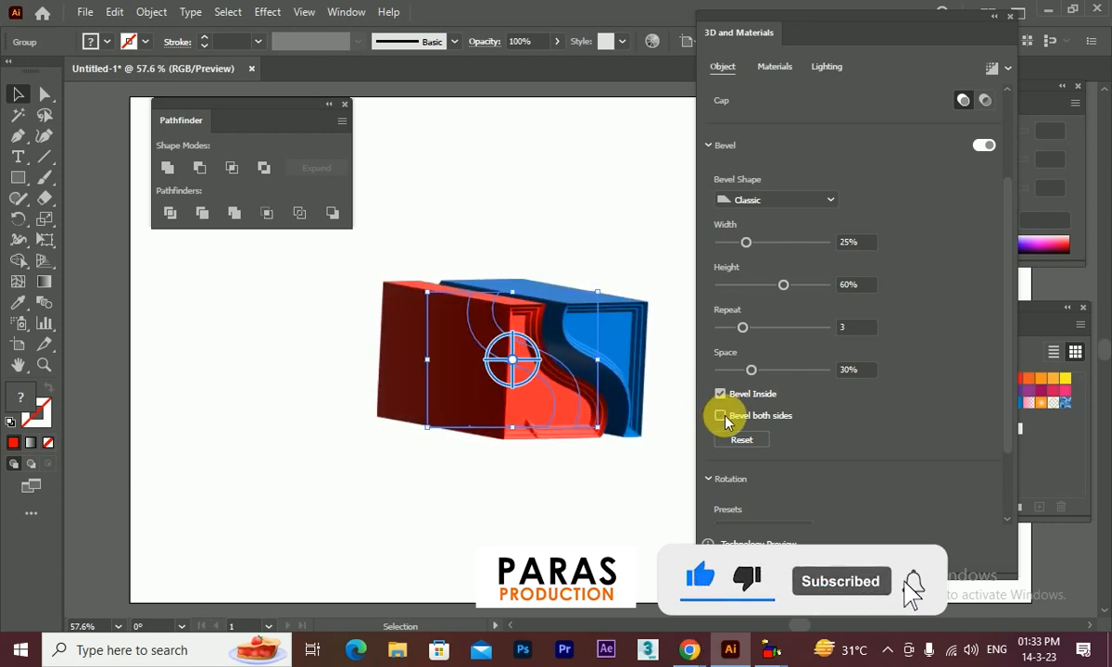
click(722, 395)
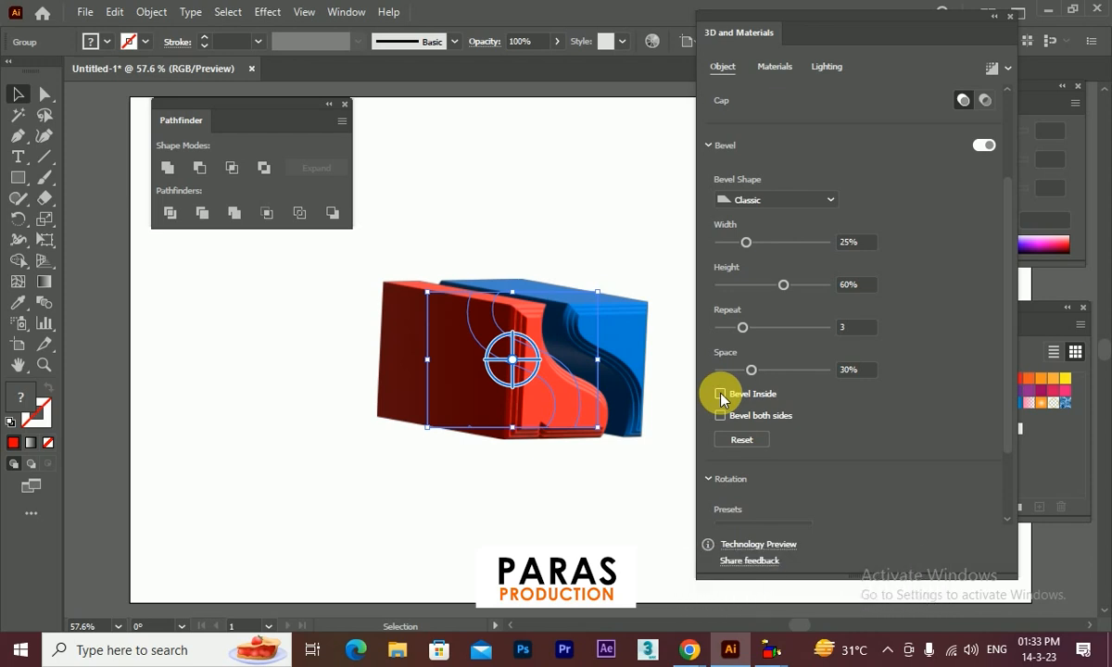
- Rotate the beveled logo slightly and delete it from the artboard
drag(514, 360, 518, 349)
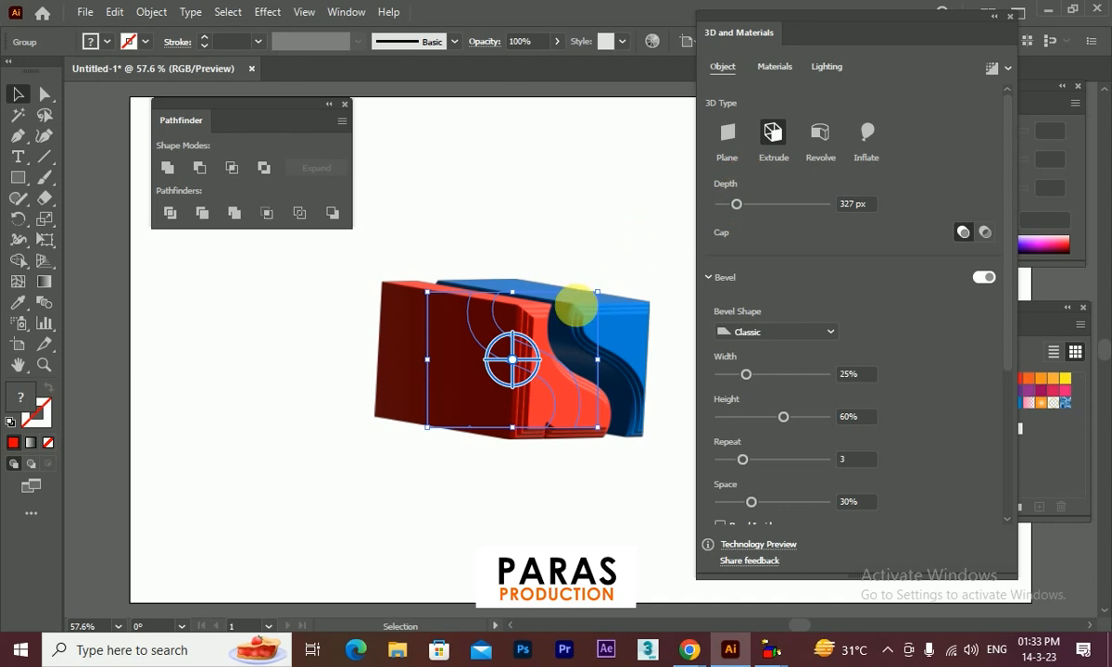
key(Delete)
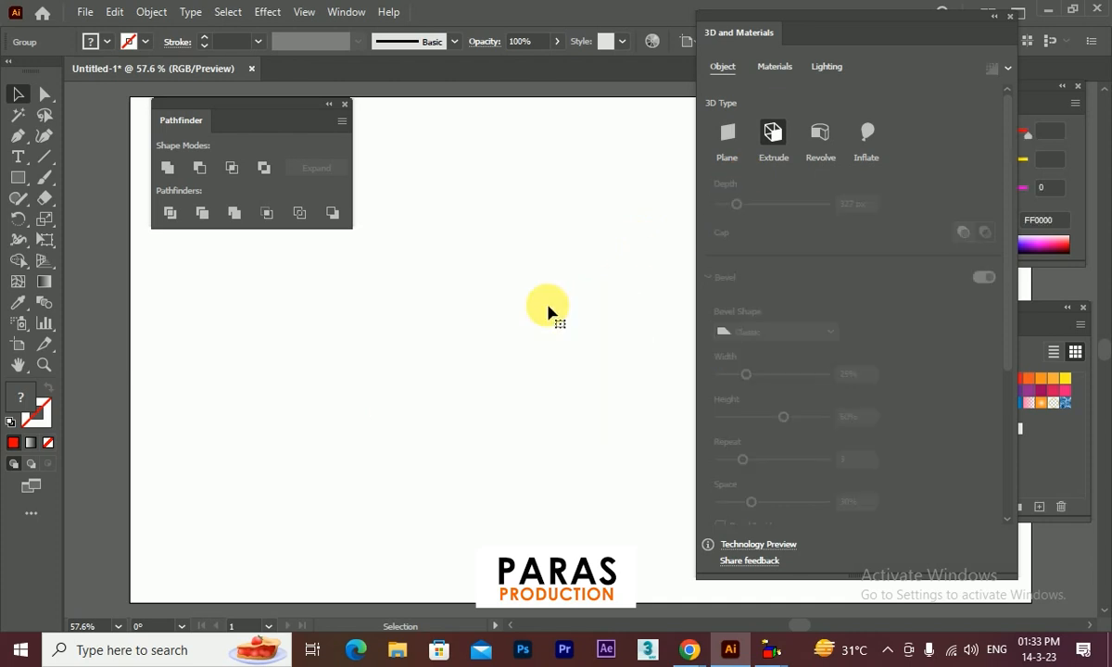
- Draw an open half-vase profile with the Pen tool, with a short narrow neck, a wide rounded belly and a base point
click(17, 135)
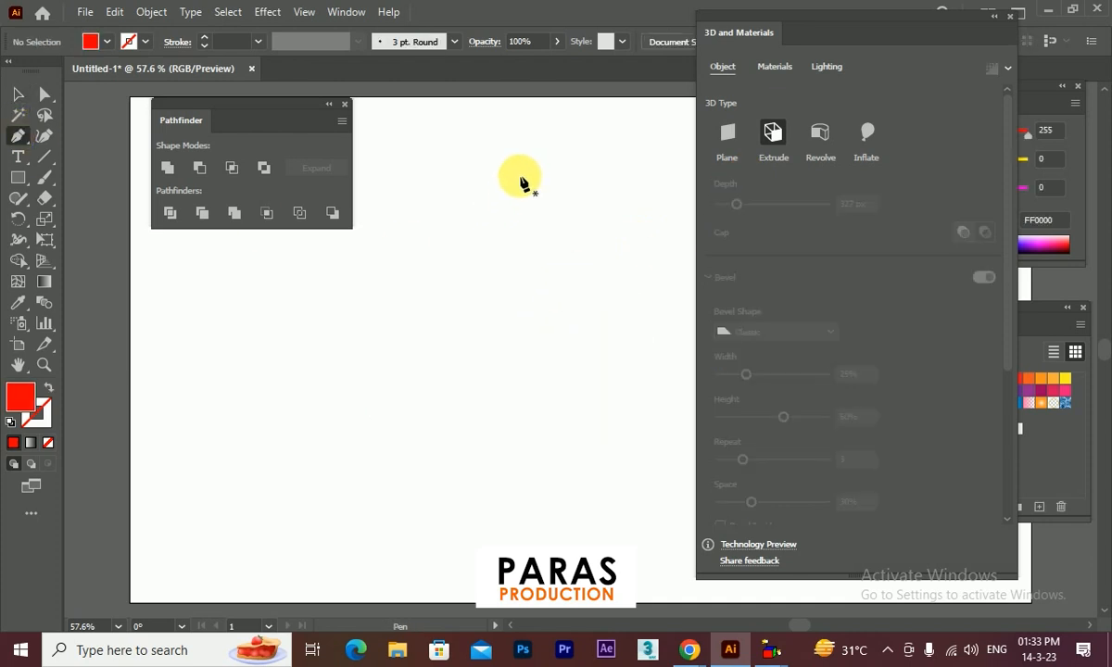
click(519, 177)
drag(511, 204, 510, 219)
drag(577, 358, 562, 470)
click(457, 477)
click(17, 94)
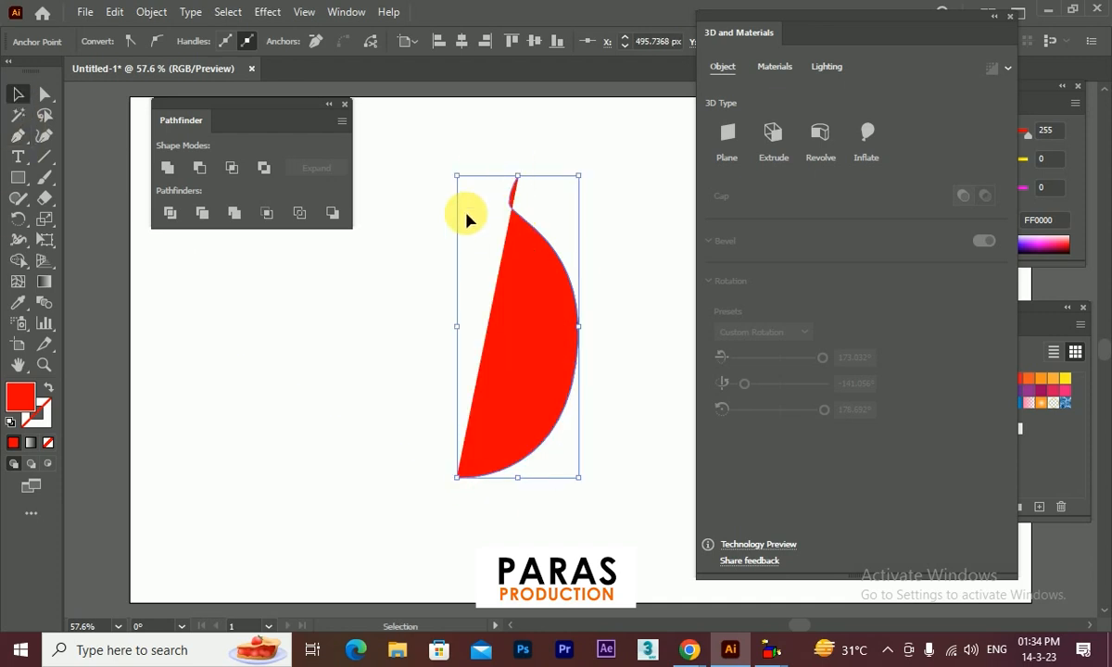
- Give the profile curve no fill and a green 22B573 stroke, and revolve it into a 3D vase
key(shift+x)
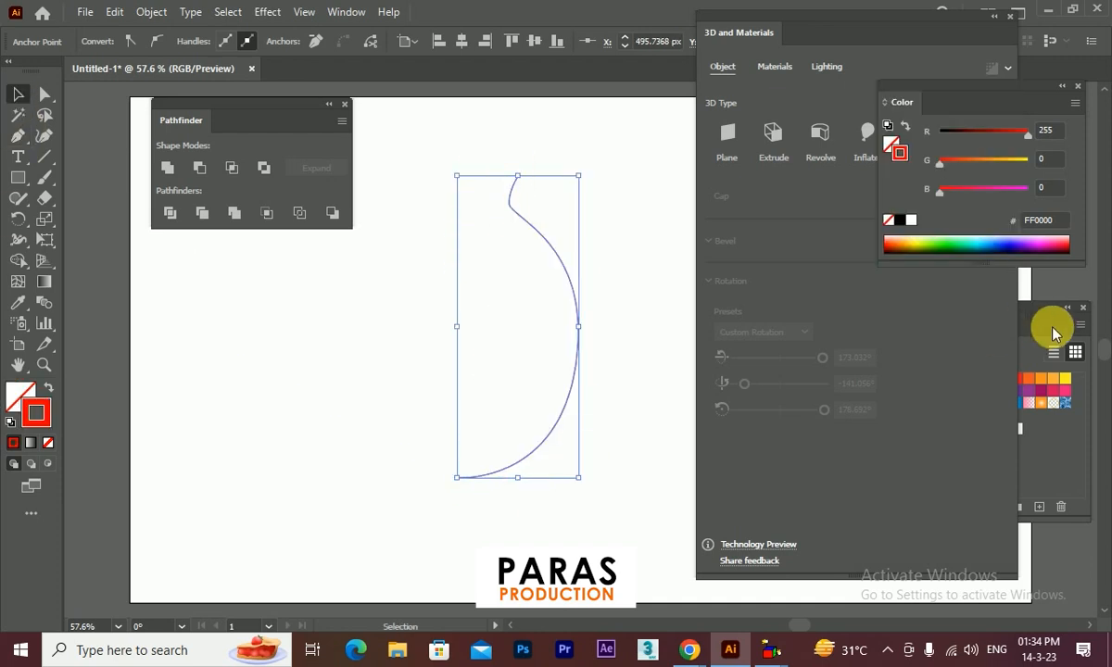
click(1041, 324)
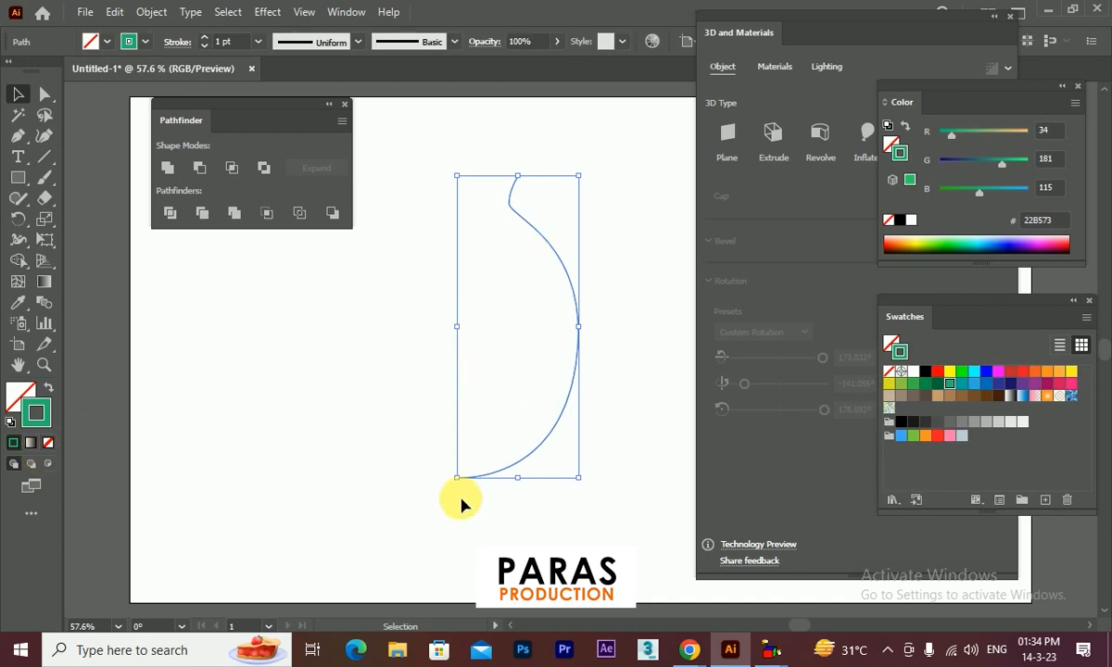
click(826, 141)
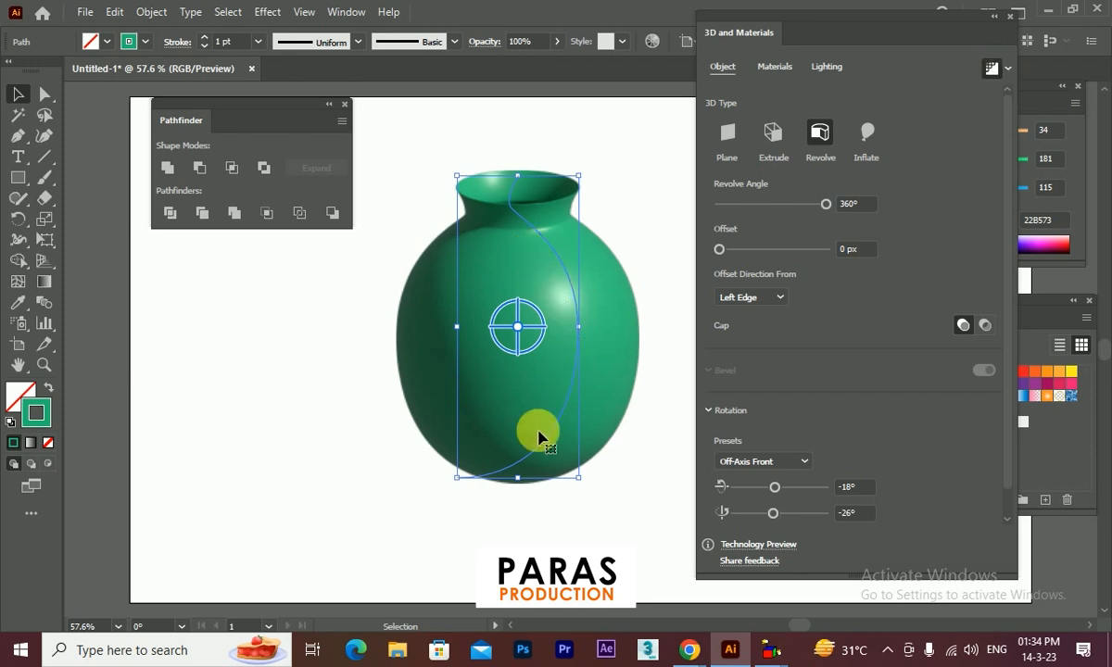
- Turn off ray-traced rendering for the vase and try the Revolve Angle, ending at 360°
click(992, 67)
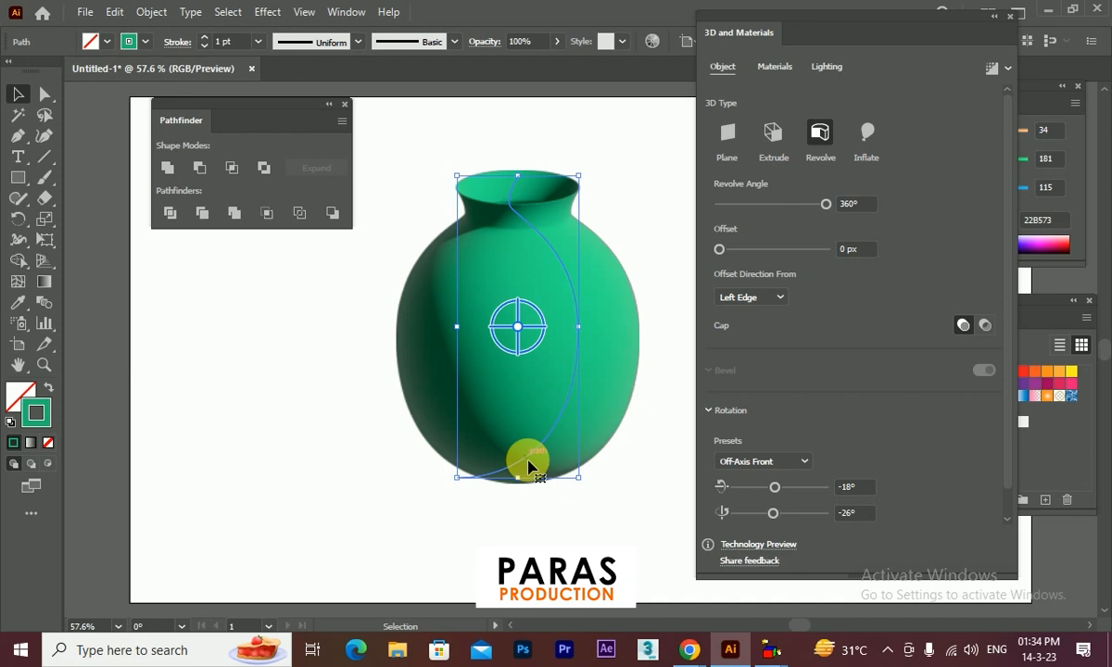
click(990, 68)
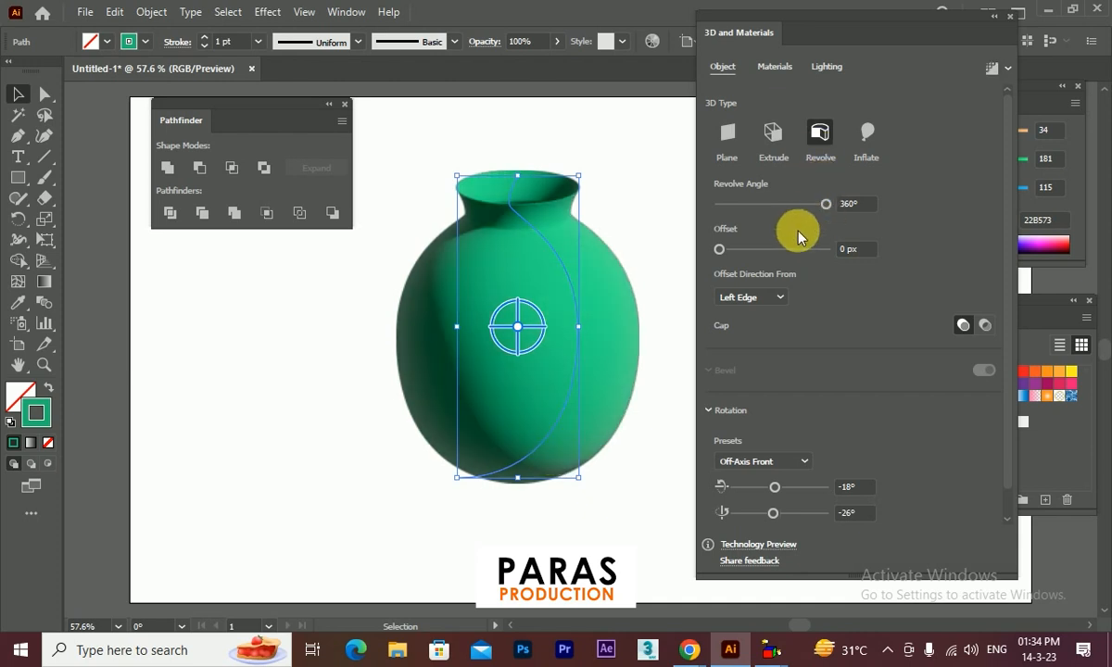
mouse_move(827, 205)
mouse_down()
mouse_move(751, 218)
mouse_move(841, 223)
mouse_up()
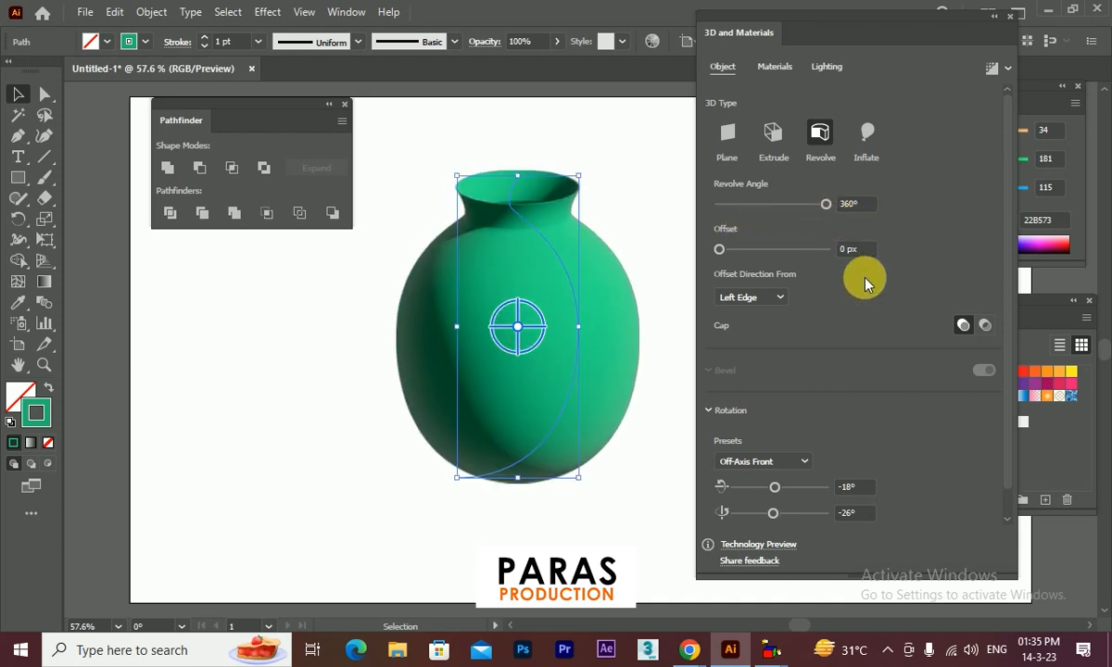
- Try revolve offsets of 106 px and 154 px while rotating the vase freely, and return the offset to 0 px
drag(720, 250, 732, 252)
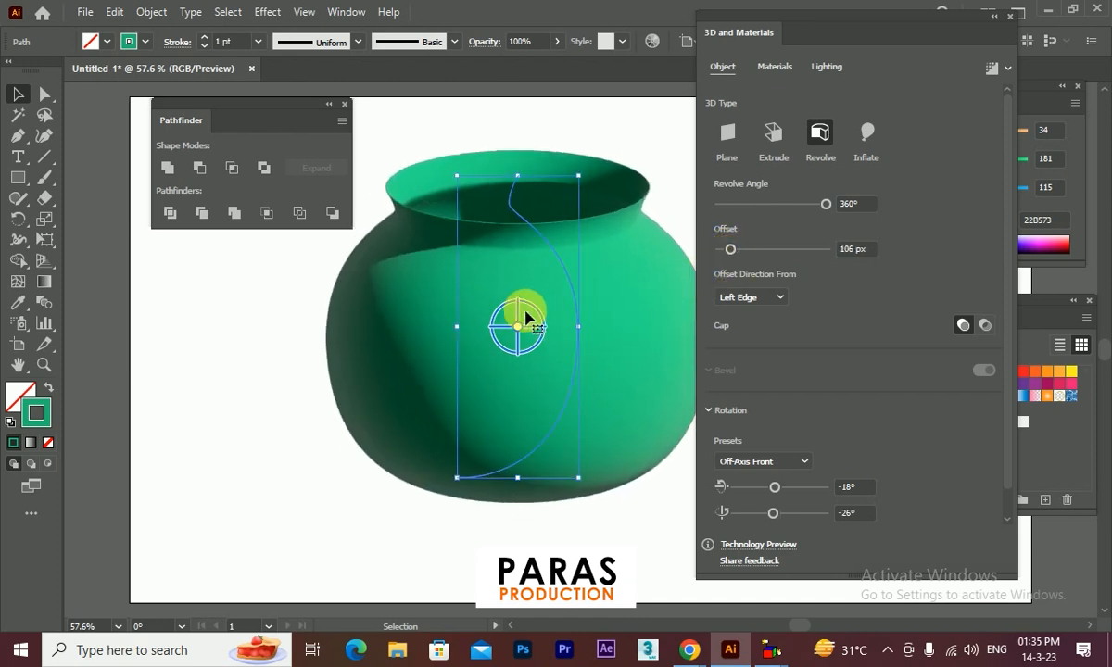
drag(531, 323, 598, 405)
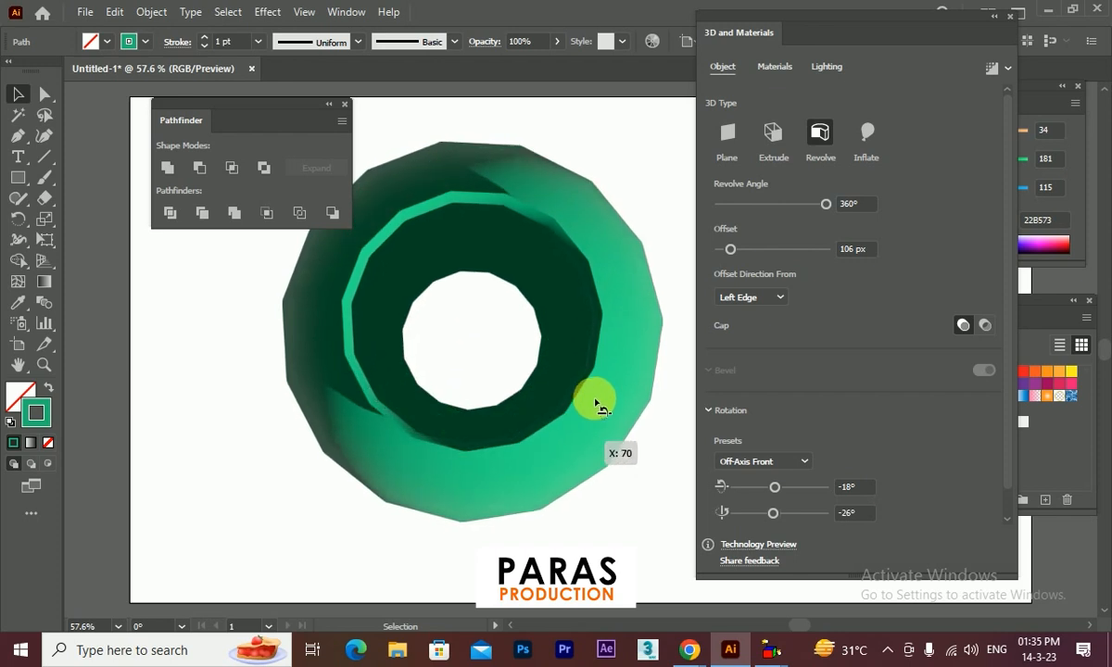
drag(598, 405, 665, 295)
drag(730, 250, 689, 243)
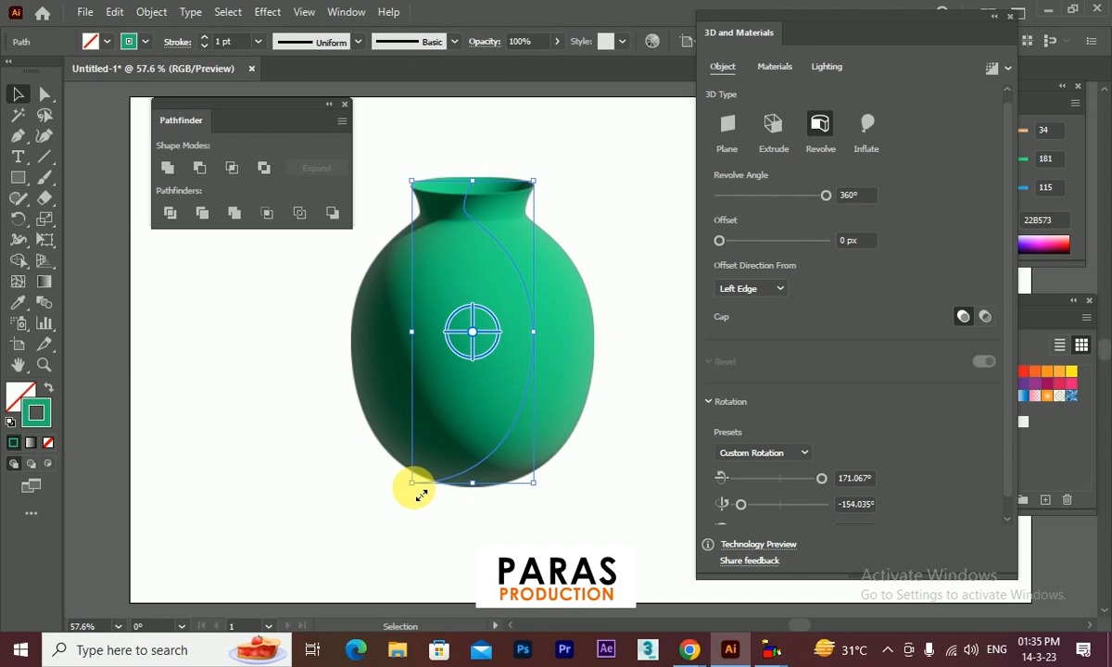
drag(719, 241, 736, 241)
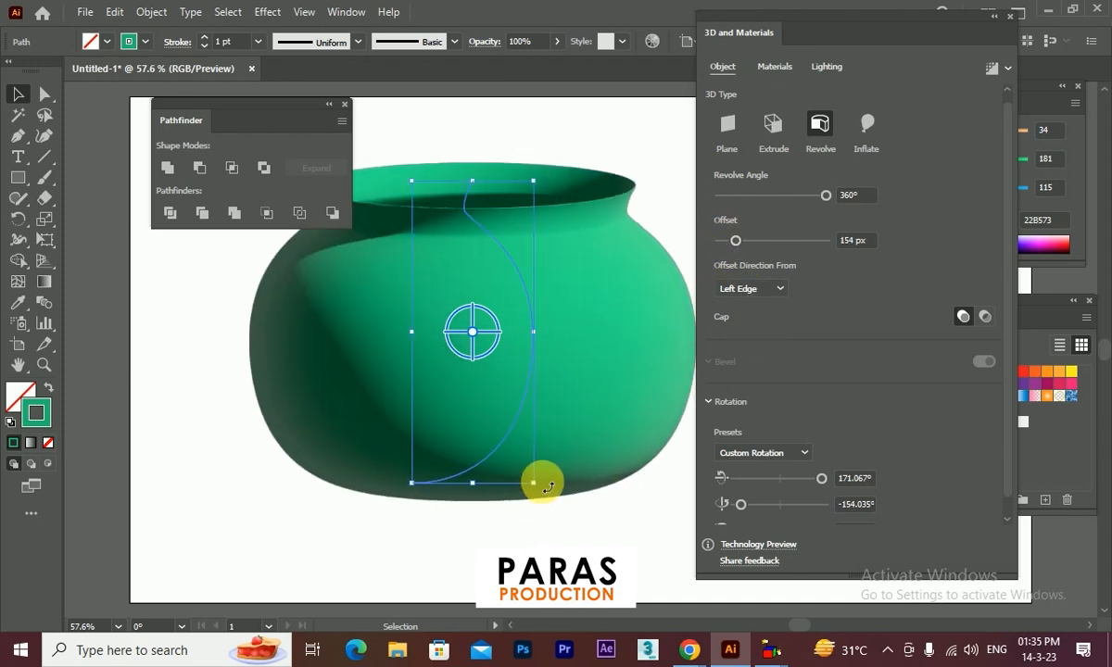
drag(736, 241, 703, 250)
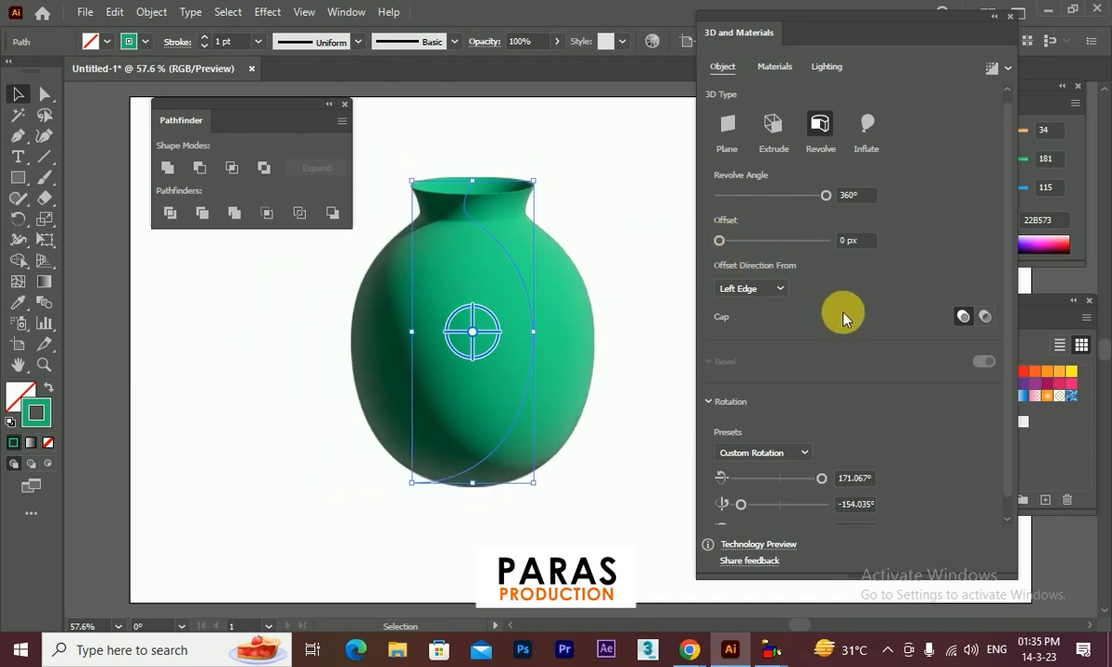
- Try revolving the vase profile with the offset direction from Right Edge, and switch it back to Left Edge
click(781, 289)
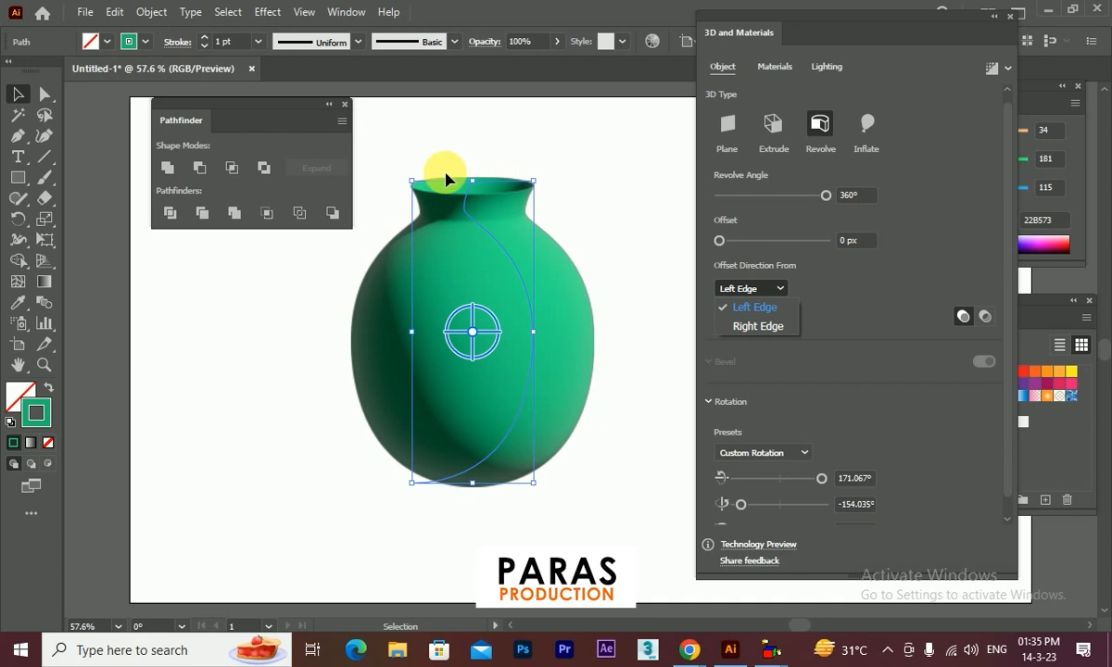
click(758, 326)
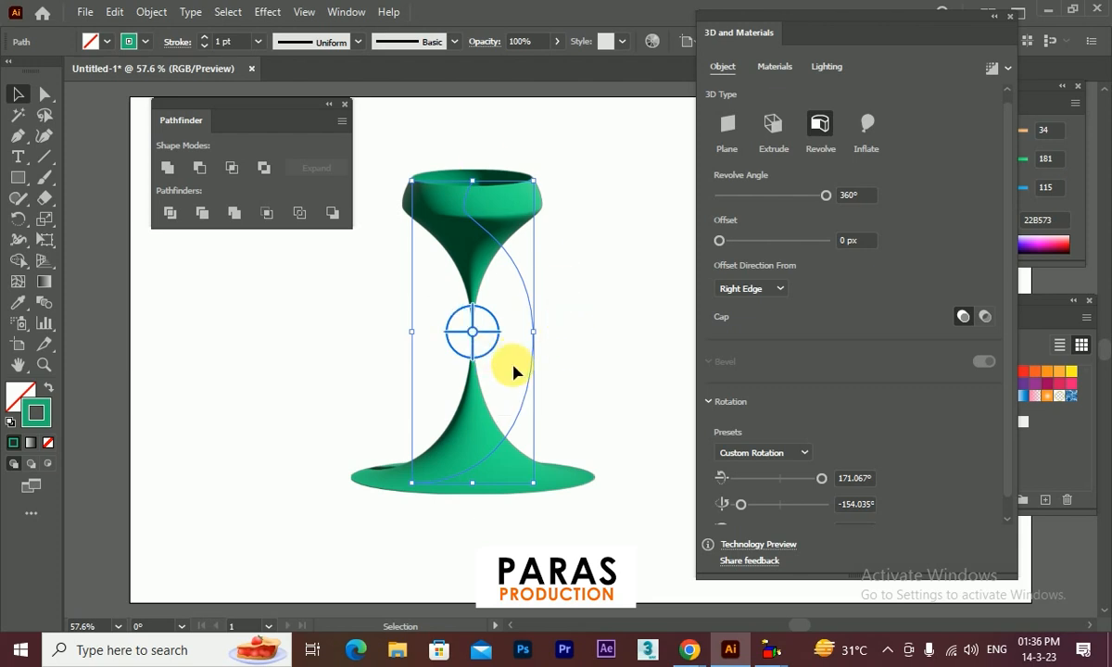
click(765, 291)
click(758, 311)
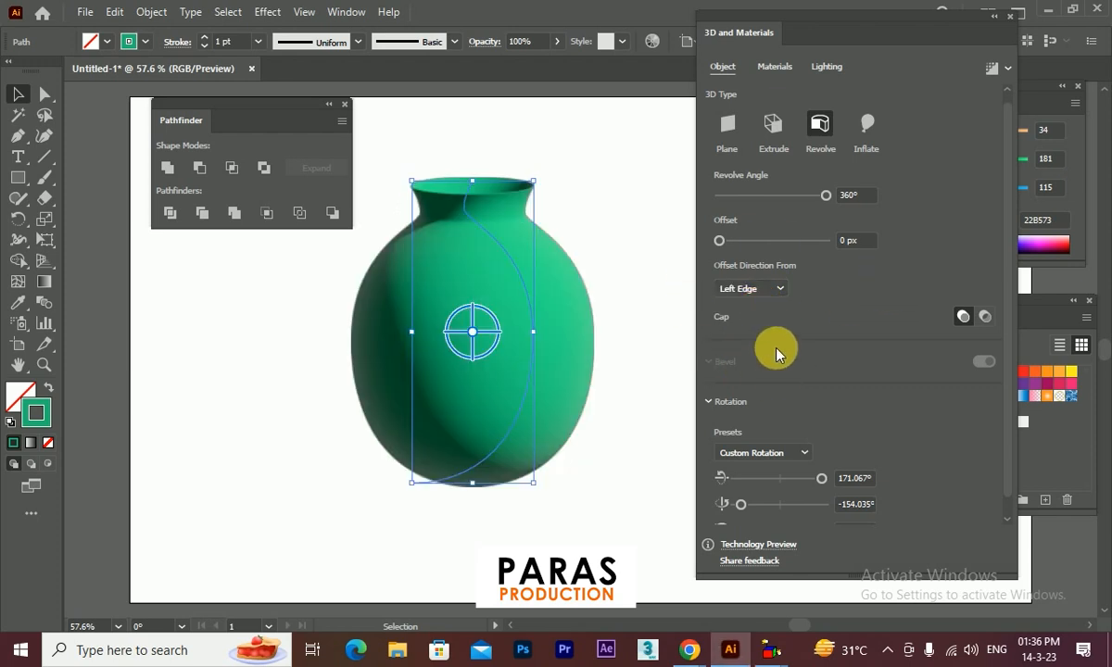
- Apply the Natural Buccata Snake Leather material from the Adobe Substance Materials to the vase
drag(1006, 274, 1005, 298)
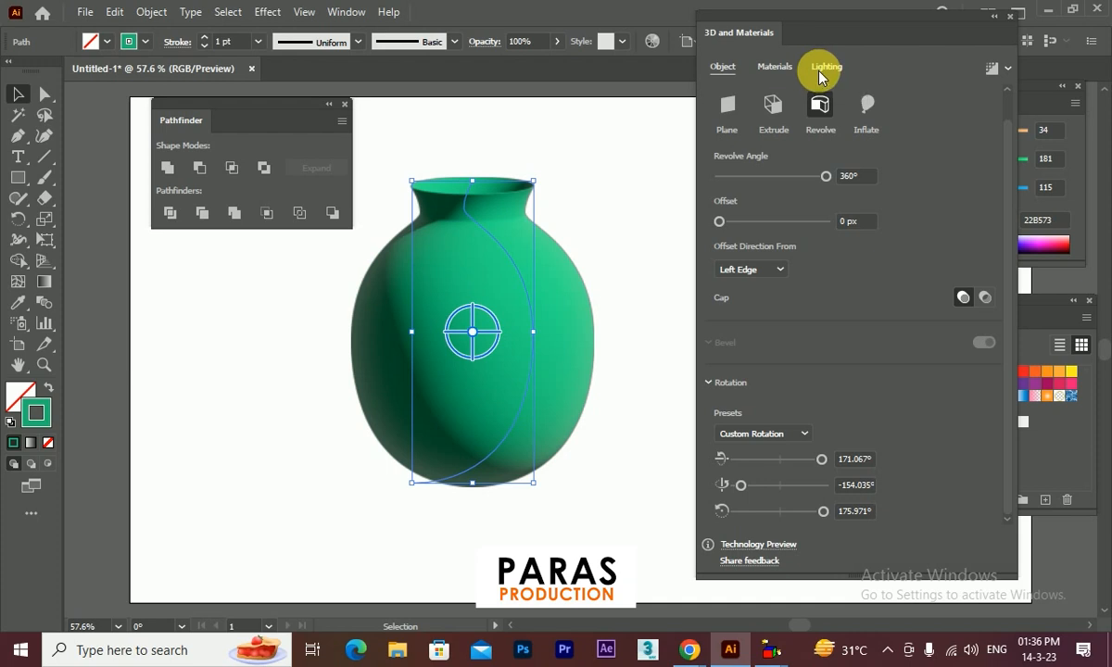
click(782, 68)
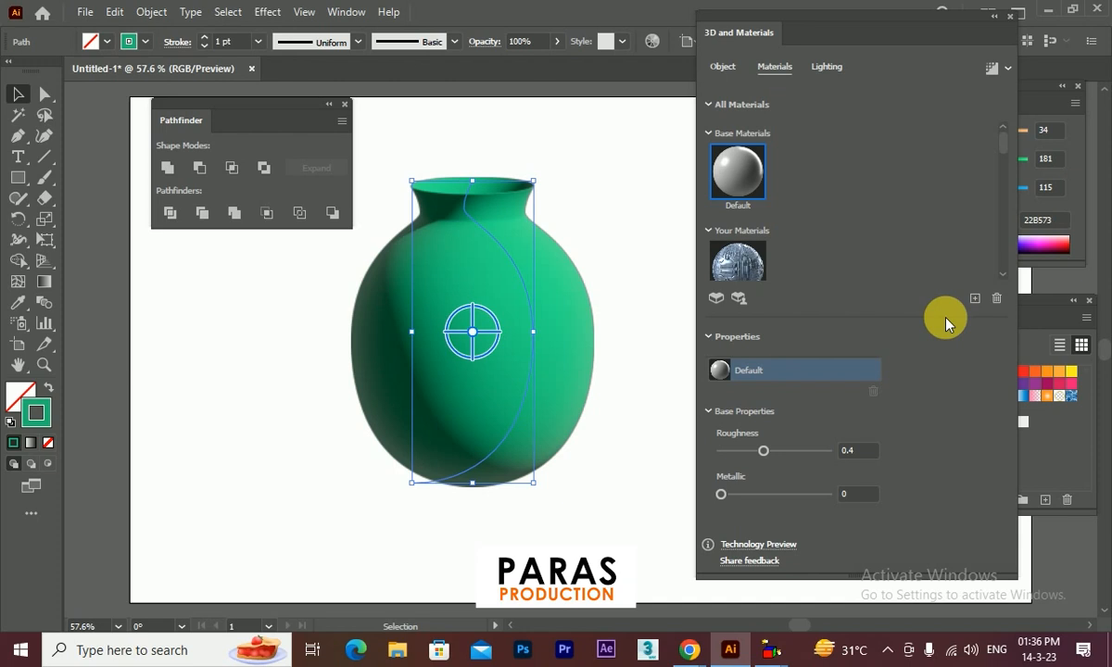
scroll(1005, 156, down, 3)
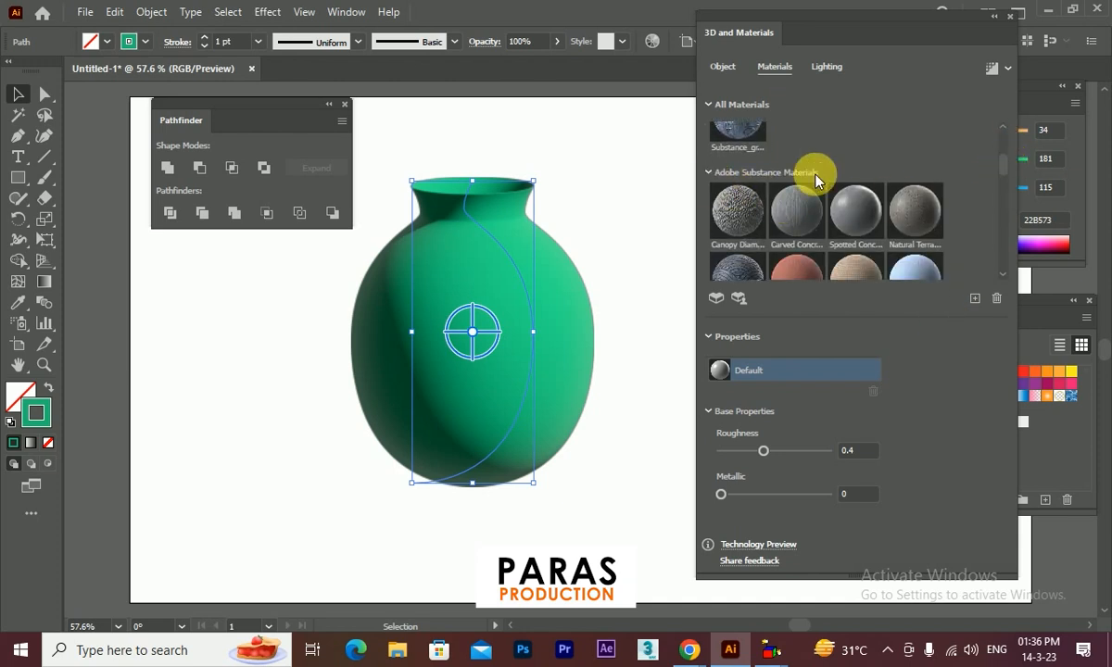
scroll(1006, 181, down, 3)
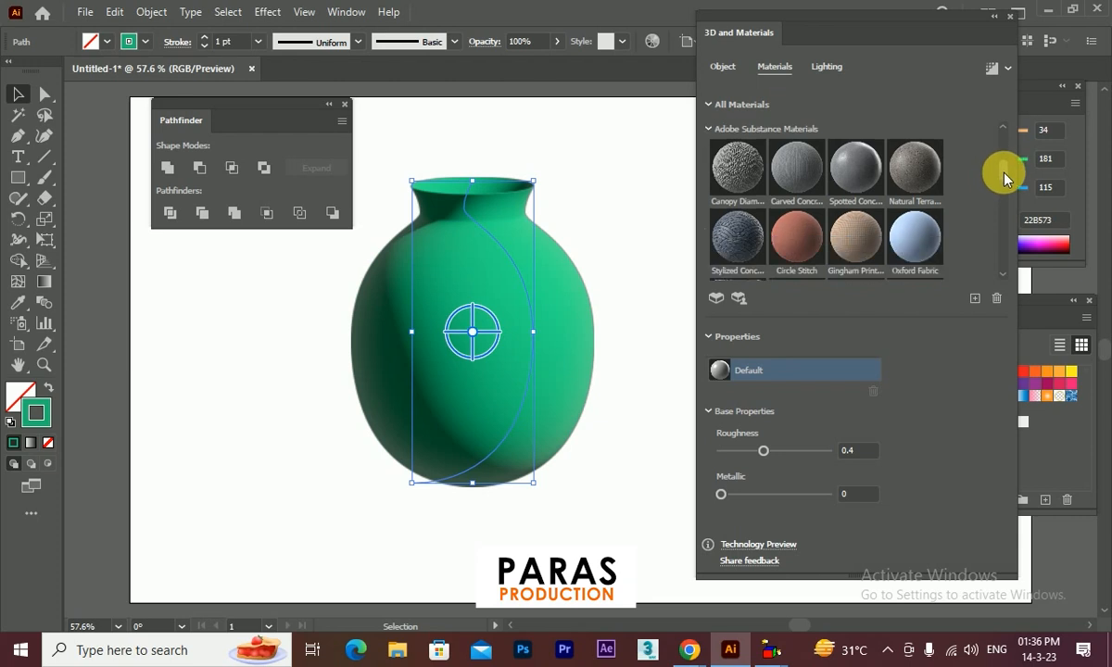
scroll(1003, 185, up, 6)
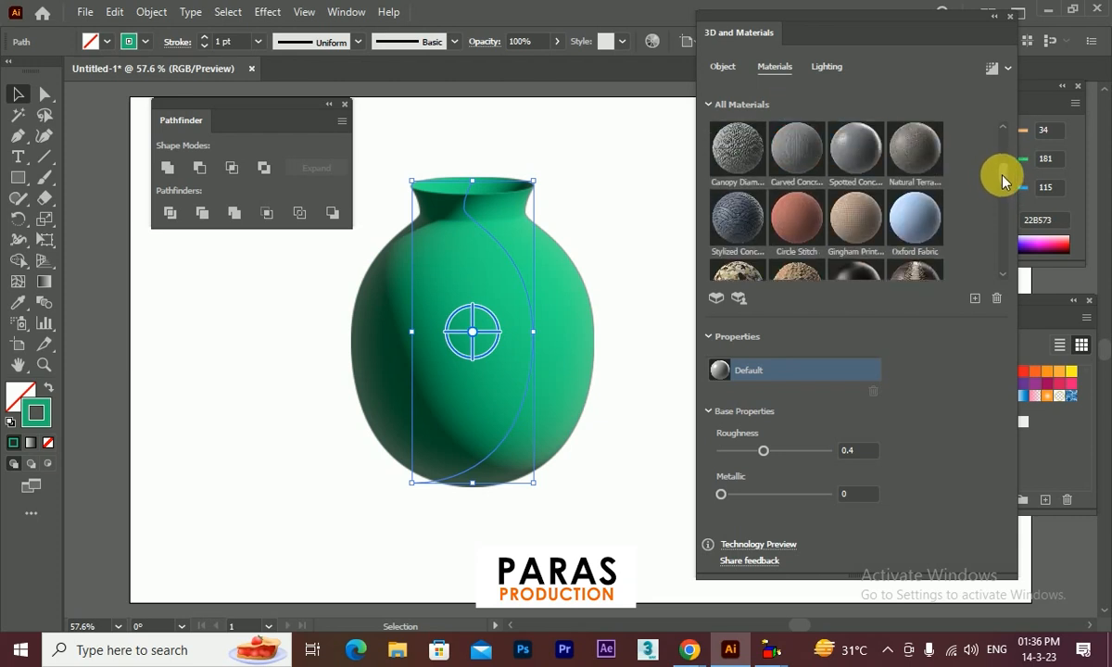
scroll(1008, 163, down, 3)
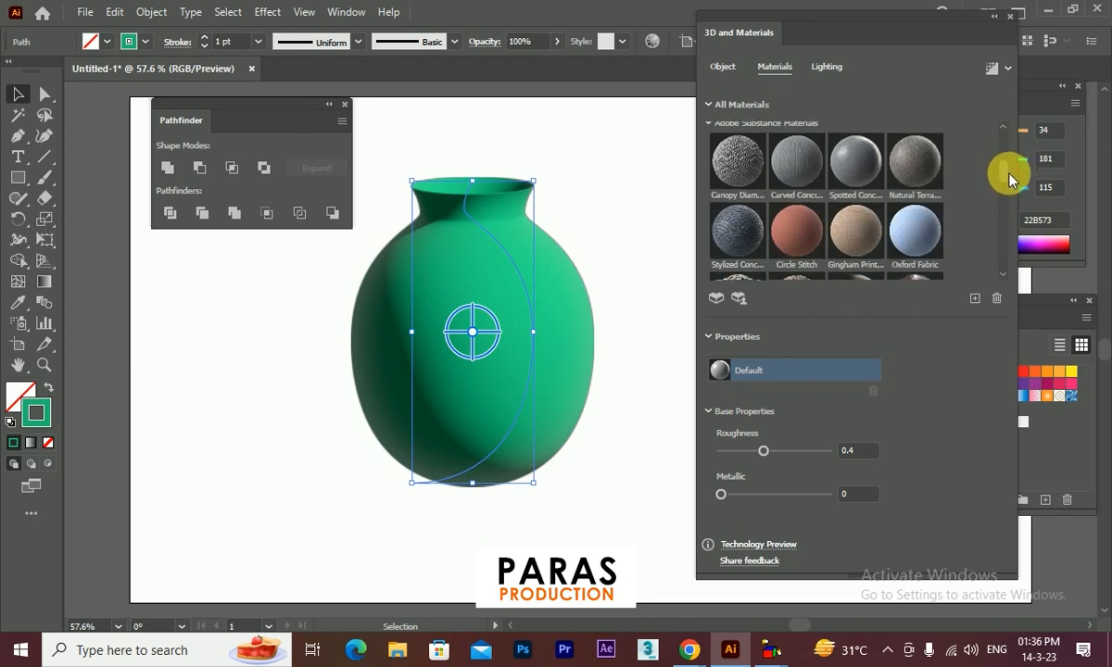
drag(1010, 174, 1011, 192)
scroll(1011, 186, up, 1)
click(917, 196)
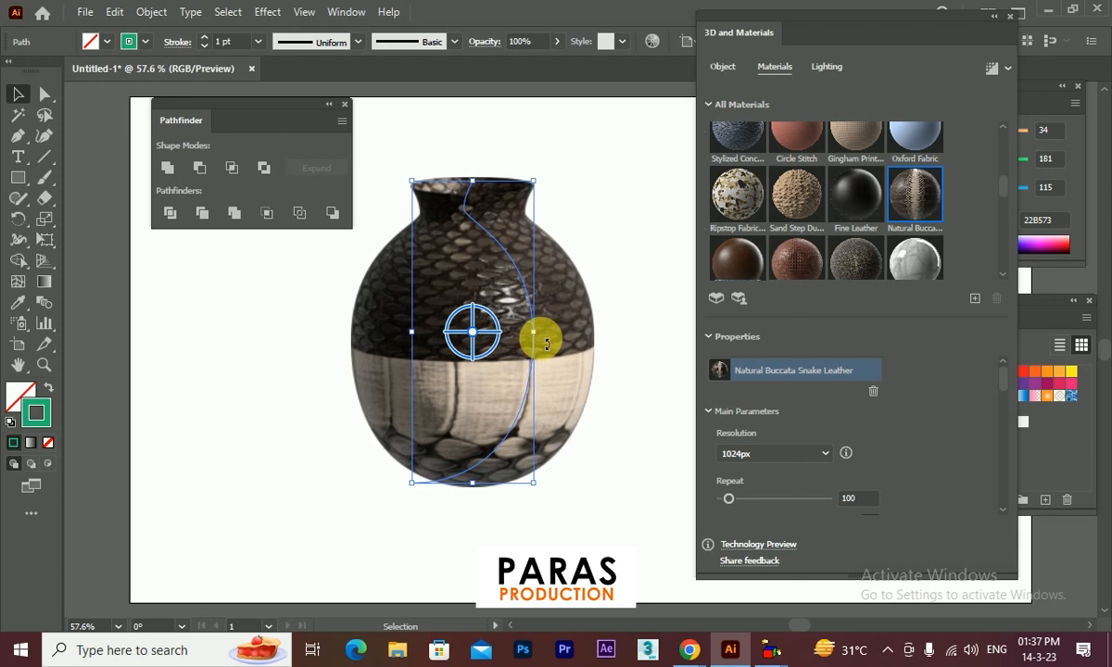
- Apply the Natural Crocodile Back Leather material to the vase, try a Repeat of 211 and reduce it to 131
click(799, 258)
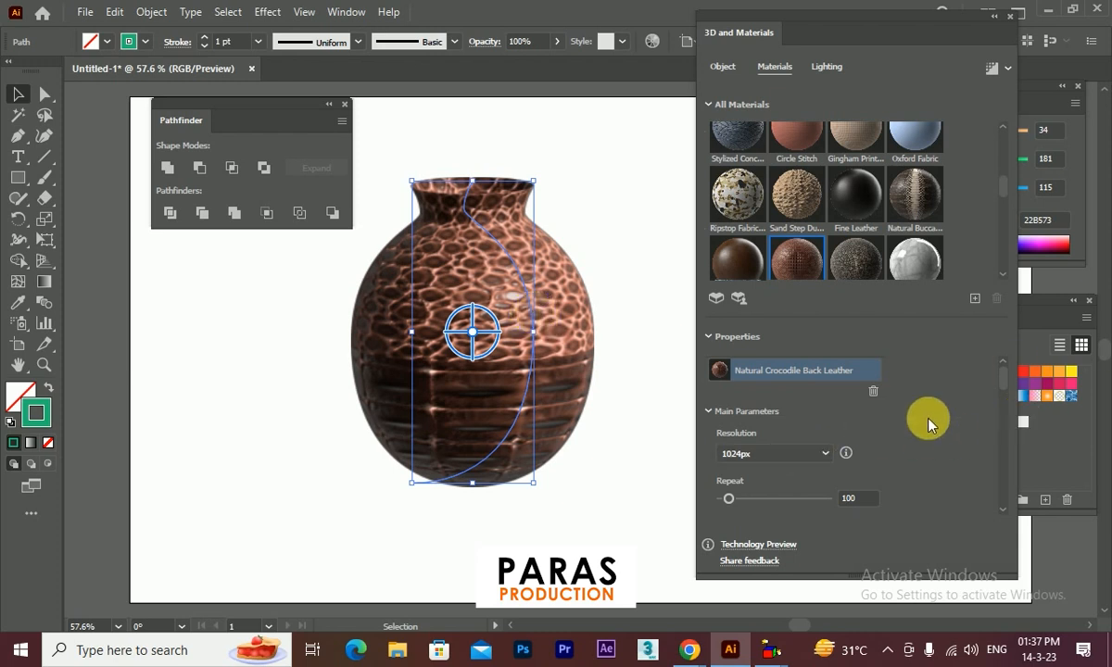
scroll(1003, 380, down, 2)
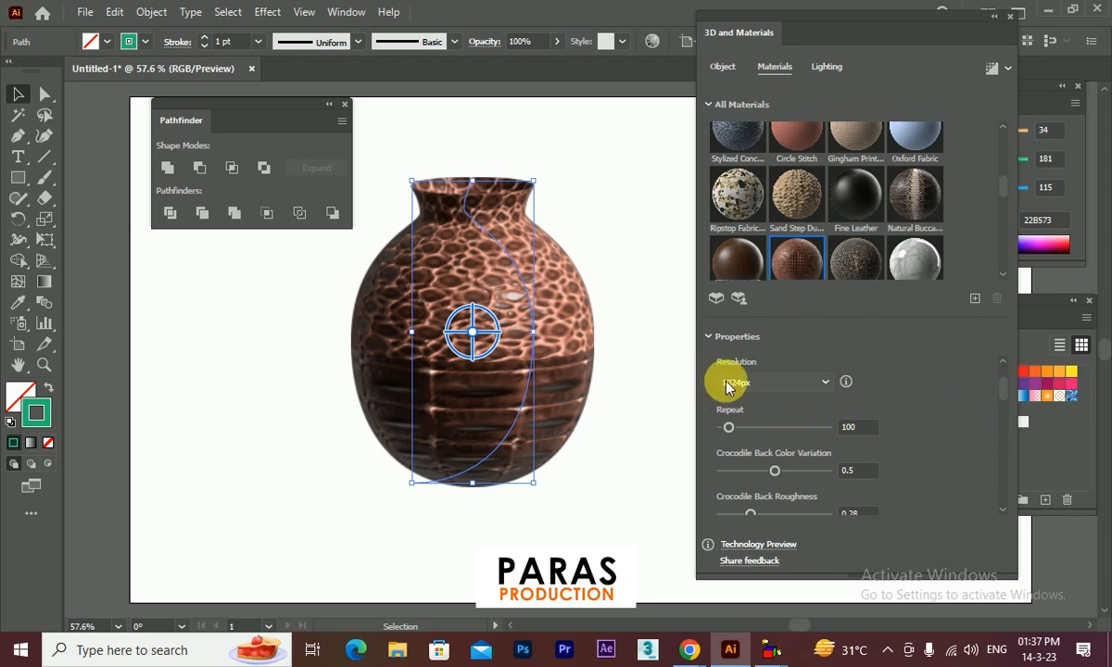
click(743, 384)
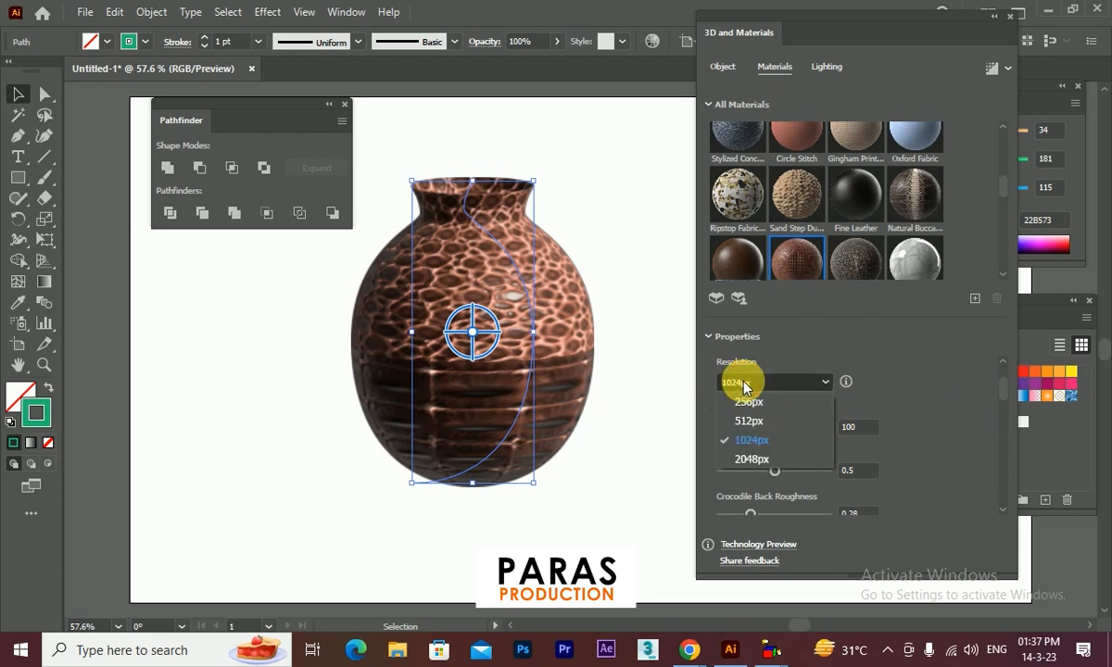
click(744, 384)
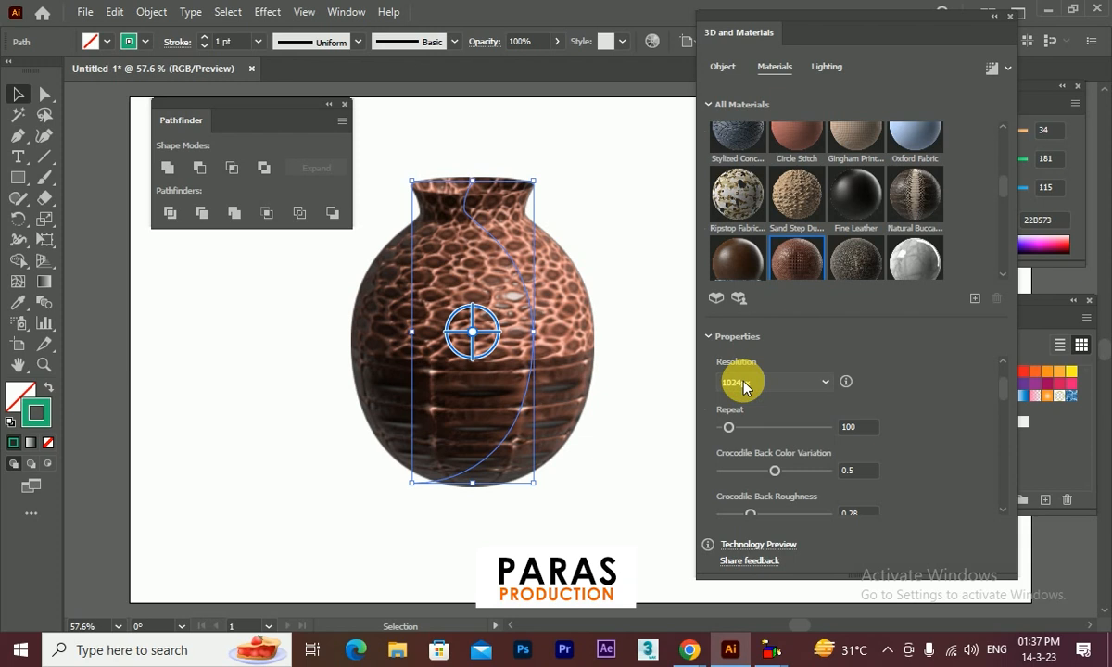
drag(729, 427, 743, 434)
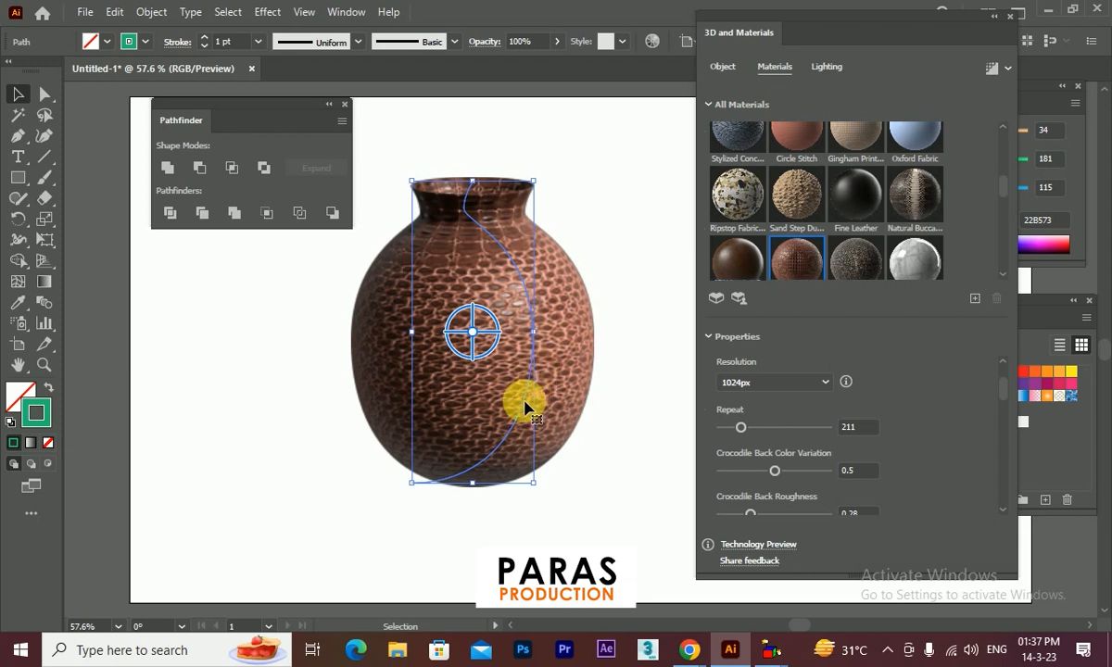
mouse_move(740, 427)
mouse_down()
mouse_move(722, 431)
mouse_move(732, 431)
mouse_up()
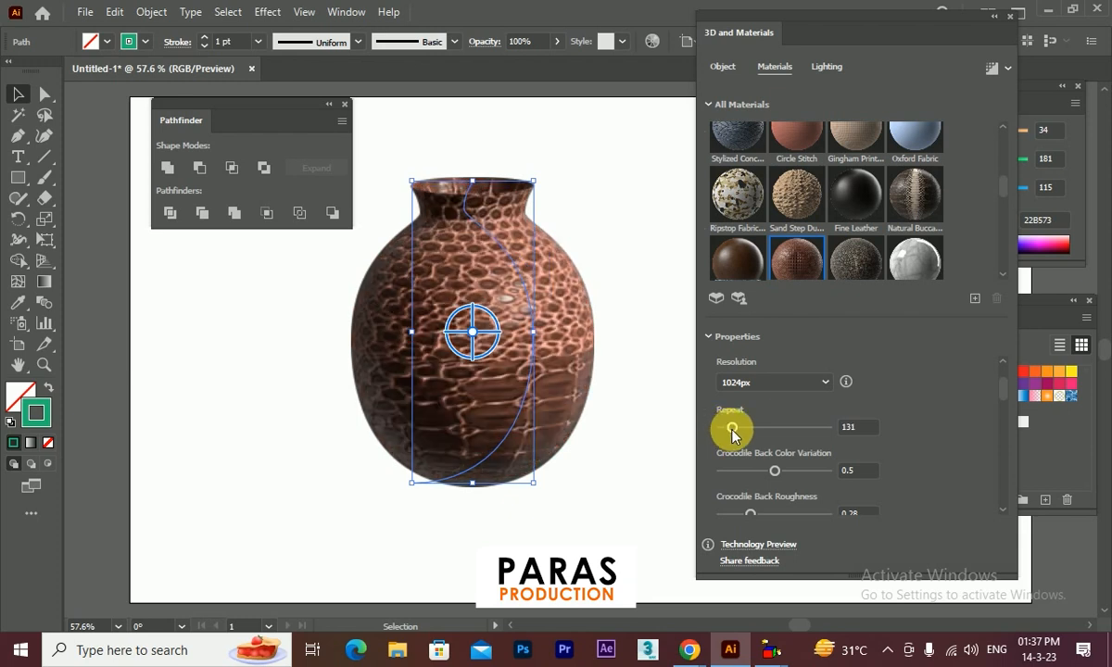
- Apply the Steel Tread Plate Lentils material with a Repeat of 362, and preview the vase with ray tracing on and off
click(916, 259)
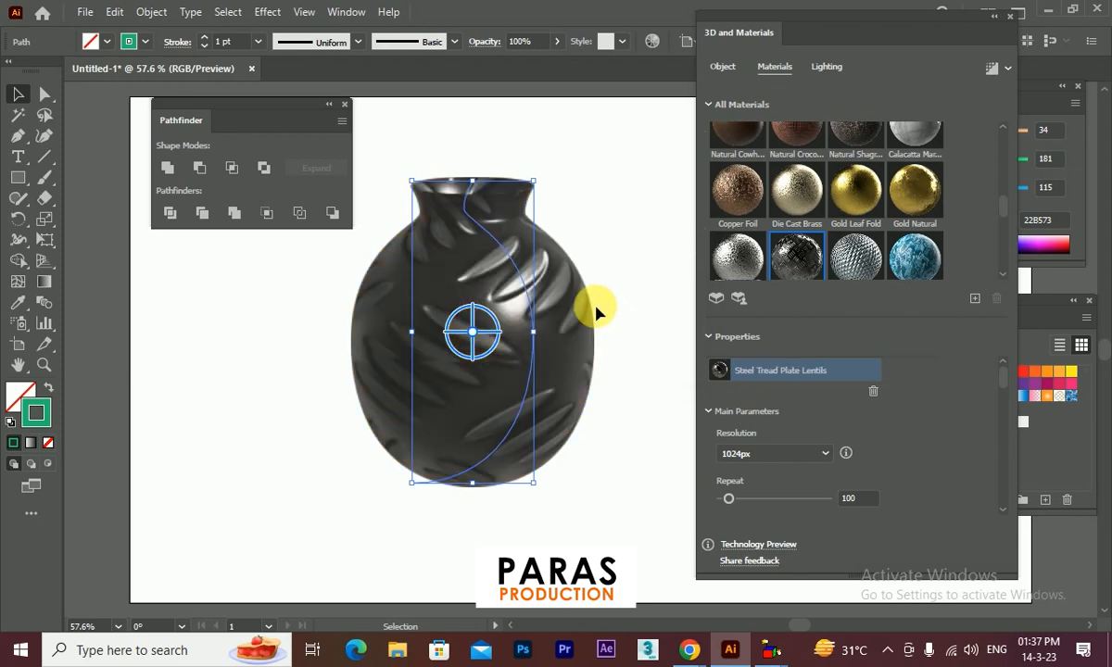
mouse_move(741, 506)
mouse_down()
mouse_move(735, 498)
mouse_move(761, 501)
mouse_up()
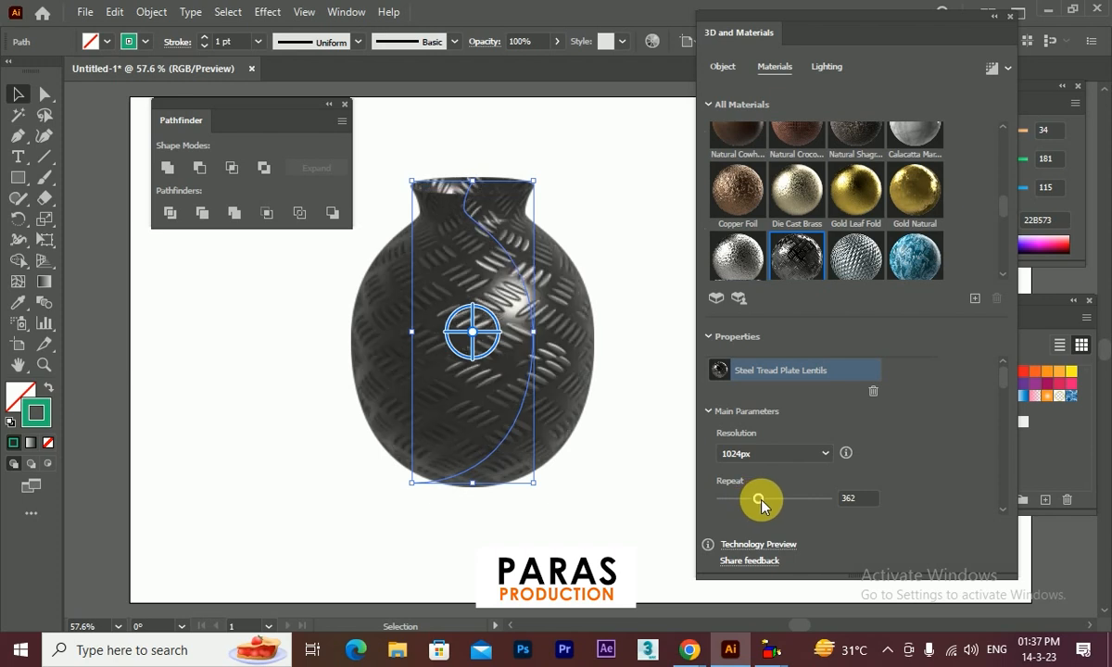
click(990, 70)
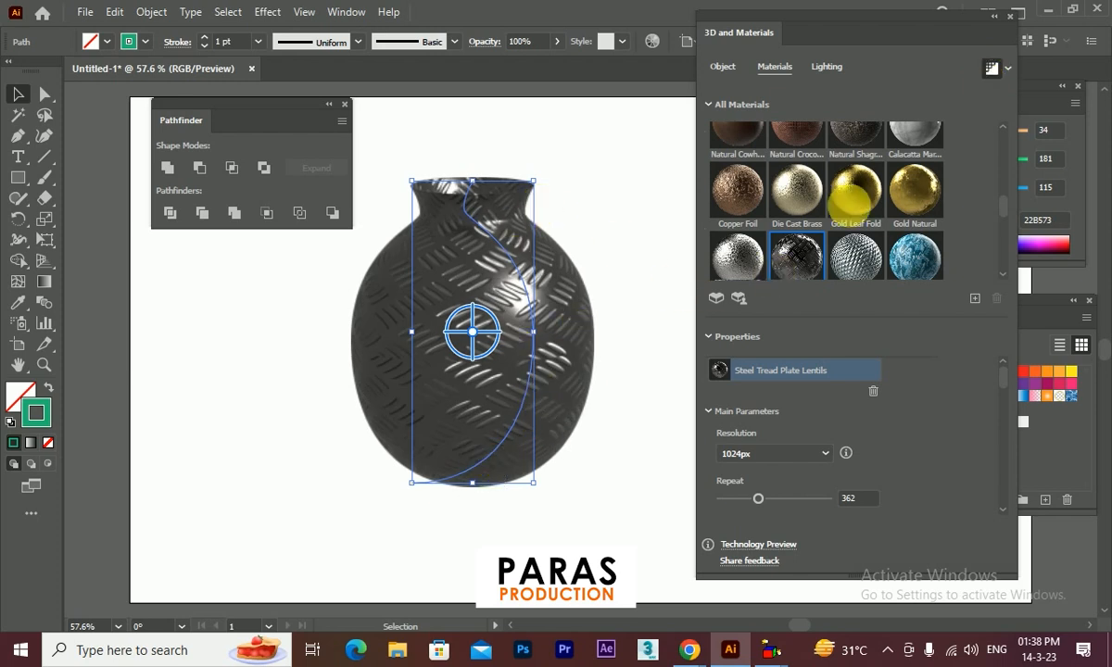
click(991, 70)
- Set the steel material's Repeat to 378, Color Variation to 0.34 and Color Irregularities to 0.79, and try Steel Roughness at 0.72 before lowering it
scroll(1004, 389, down, 2)
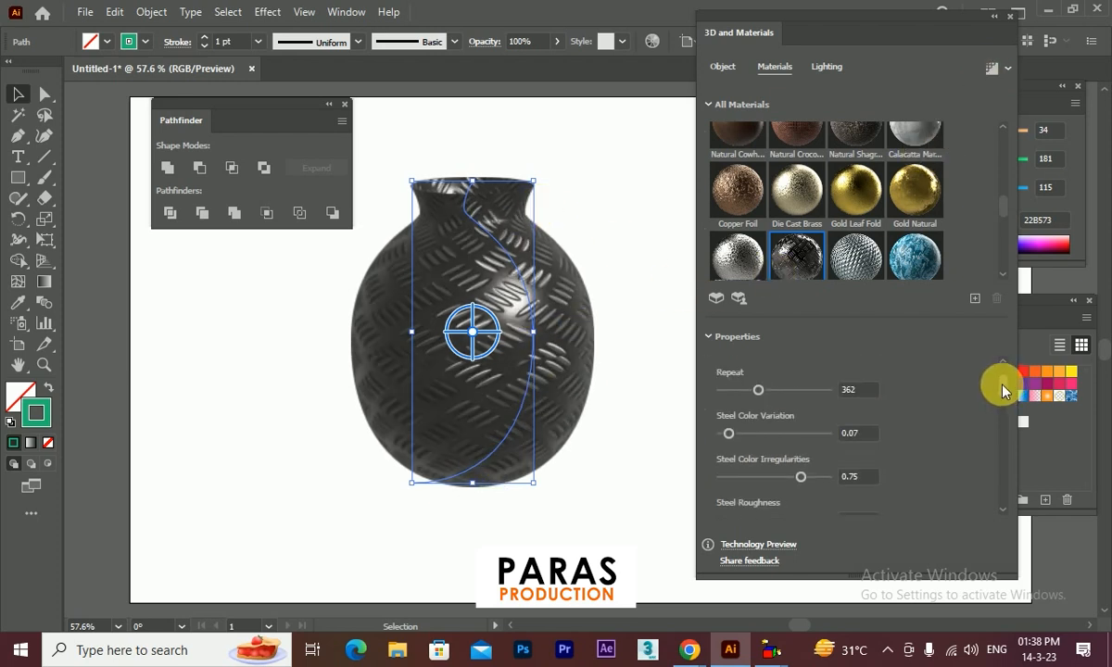
scroll(1003, 390, up, 1)
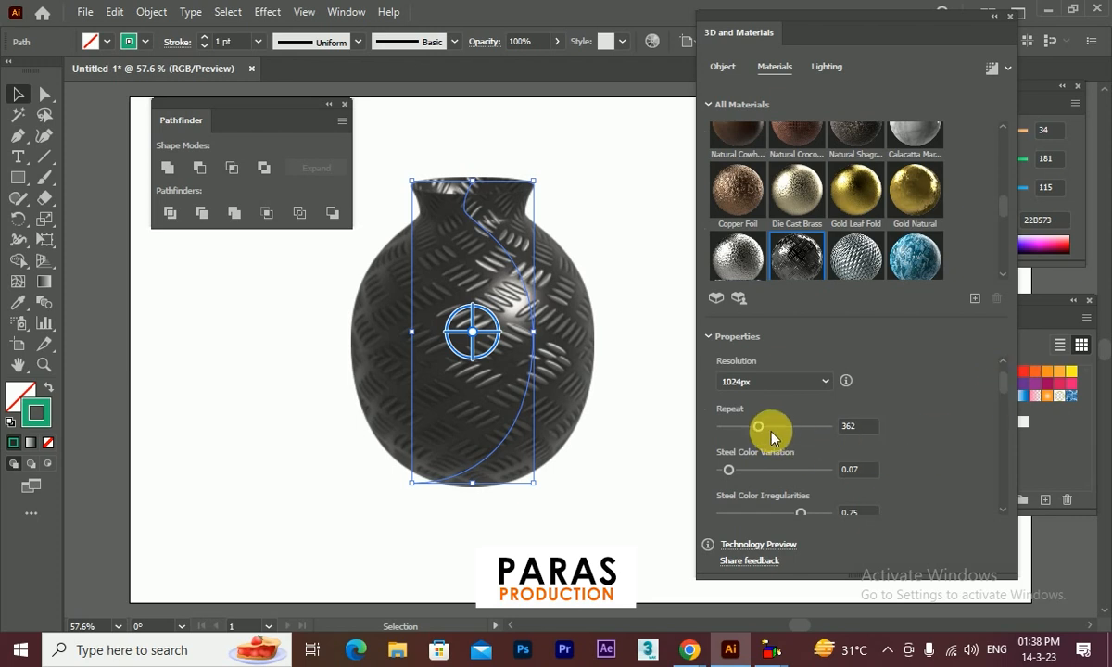
drag(763, 431, 765, 431)
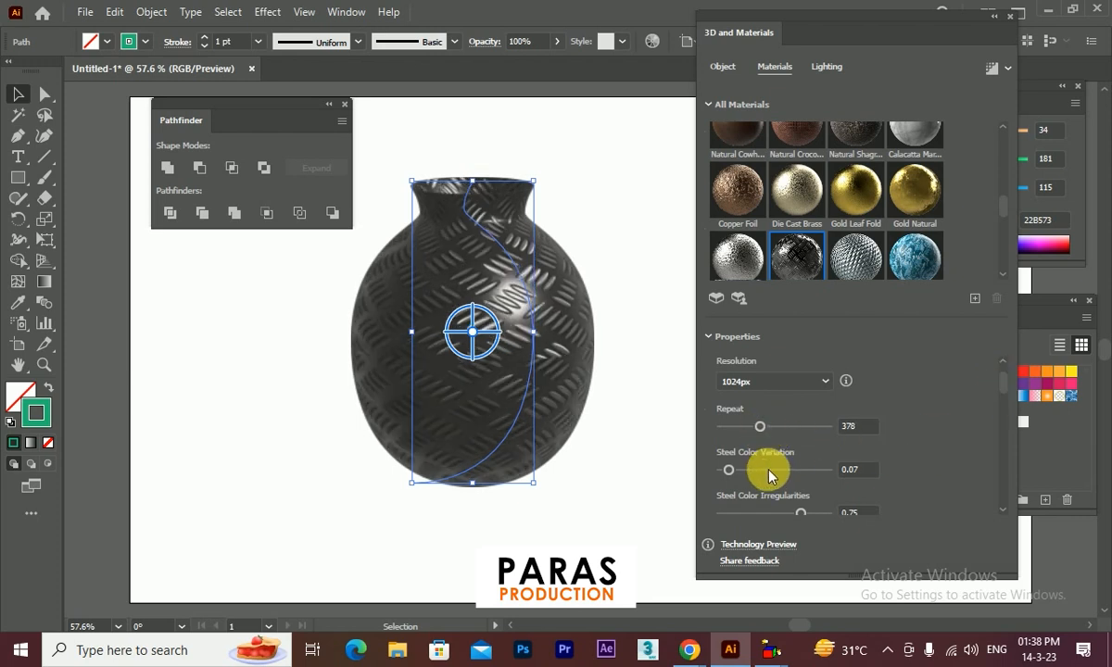
mouse_move(728, 469)
mouse_down()
mouse_move(768, 471)
mouse_move(727, 461)
mouse_up()
scroll(755, 464, down, 2)
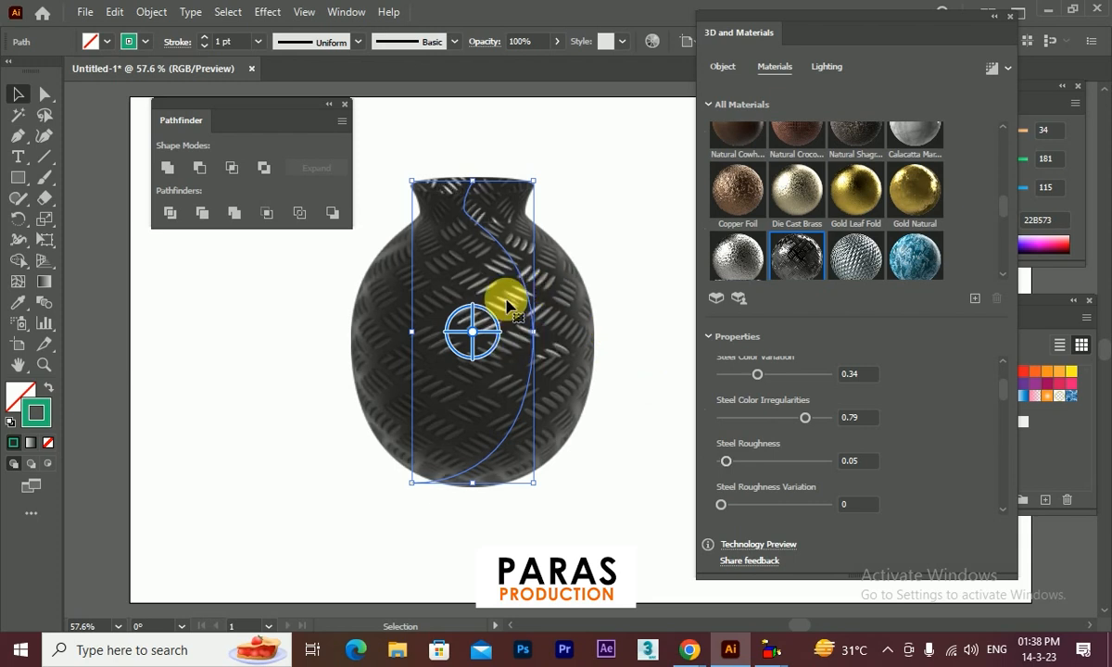
drag(730, 461, 801, 464)
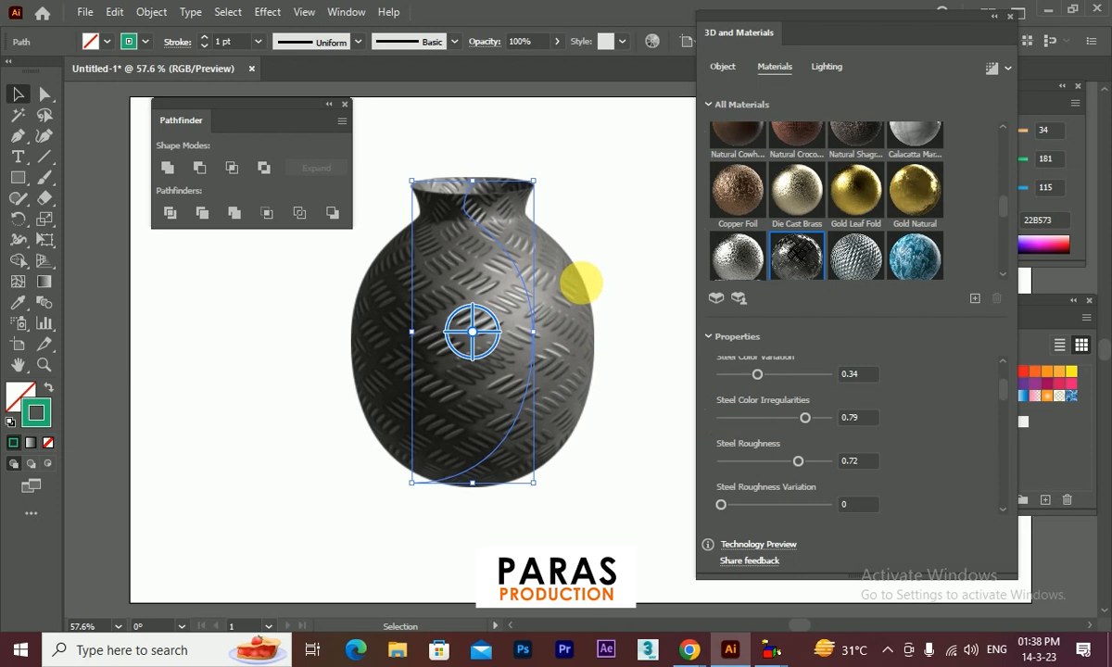
drag(798, 461, 734, 461)
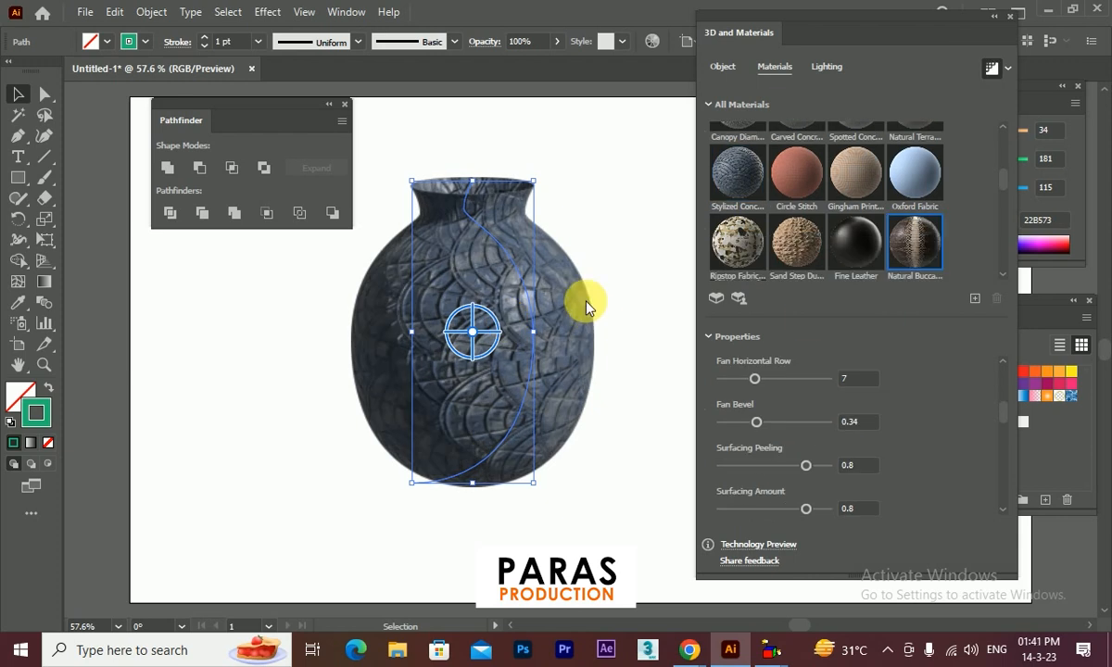
- Set the Repeat of the vase's Natural Buccata Snake Leather material to 303
drag(739, 503, 752, 504)
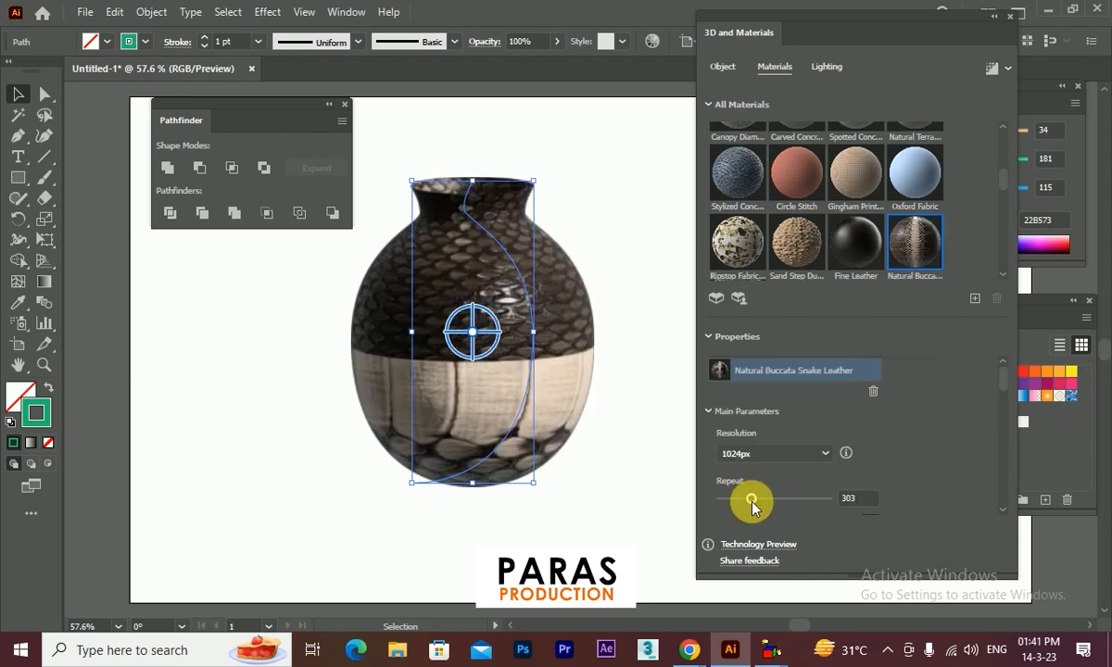
scroll(849, 493, down, 2)
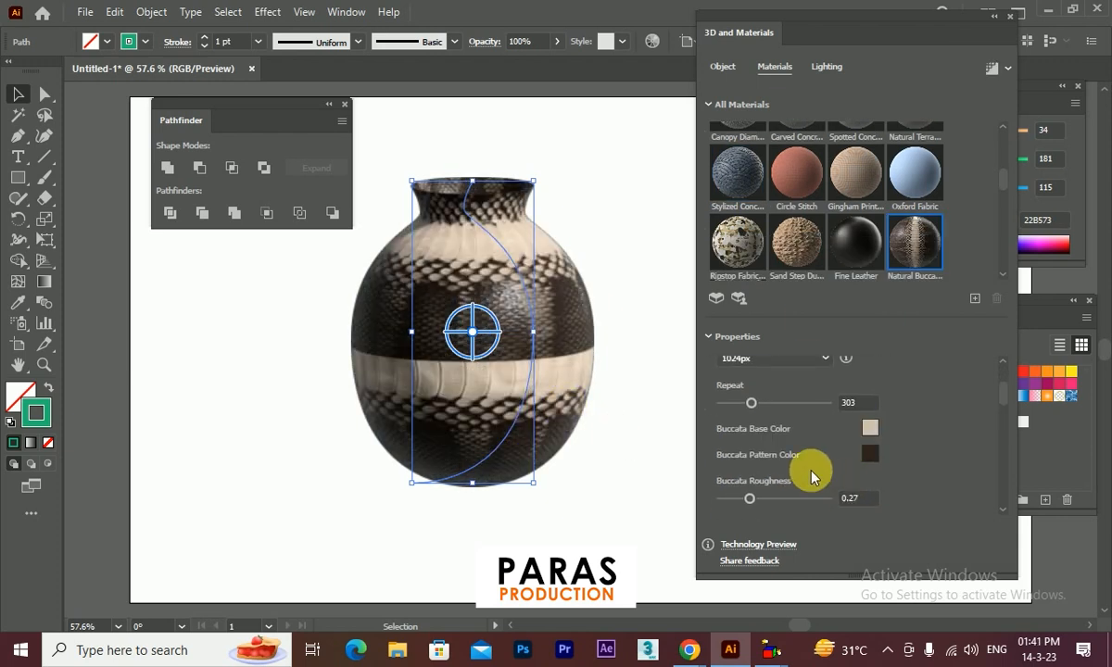
- Try an Offset X of 8 on the vase's snake leather, reset it to 0, and set the material's Rotation to 143
scroll(795, 457, down, 5)
scroll(790, 452, up, 3)
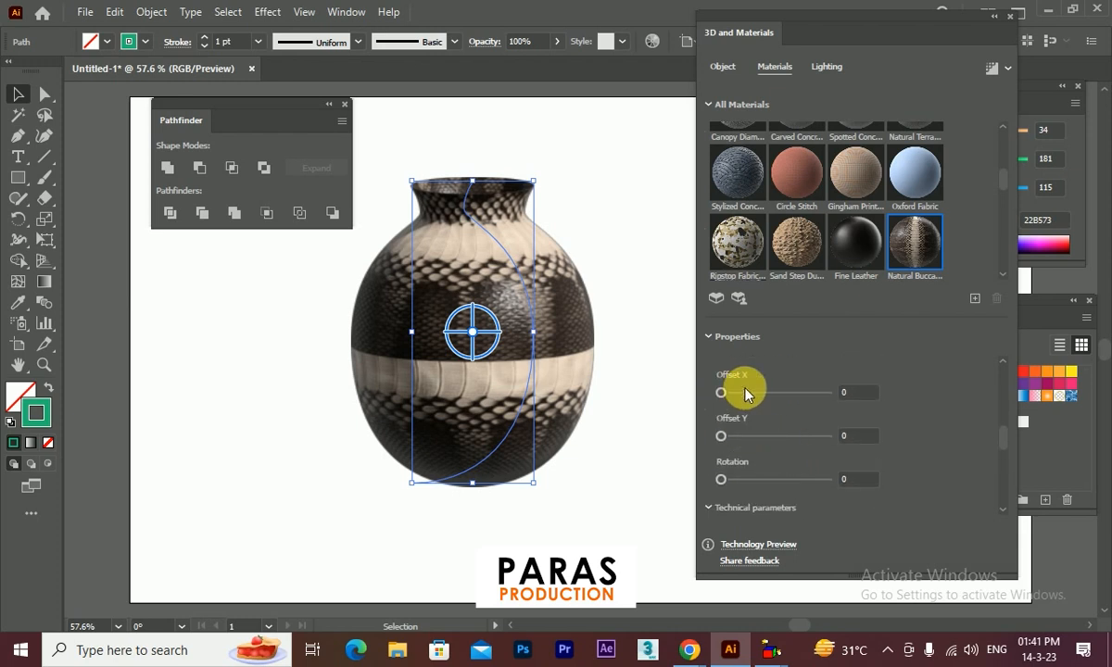
mouse_move(722, 392)
mouse_down()
mouse_move(742, 395)
mouse_move(720, 392)
mouse_up()
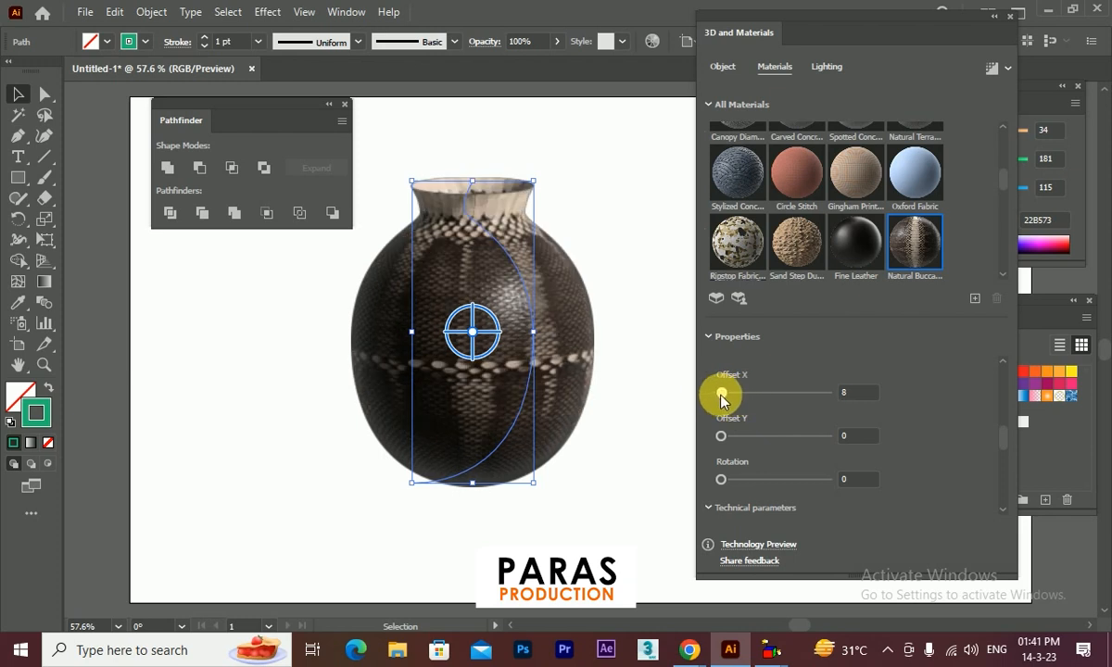
drag(725, 440, 762, 482)
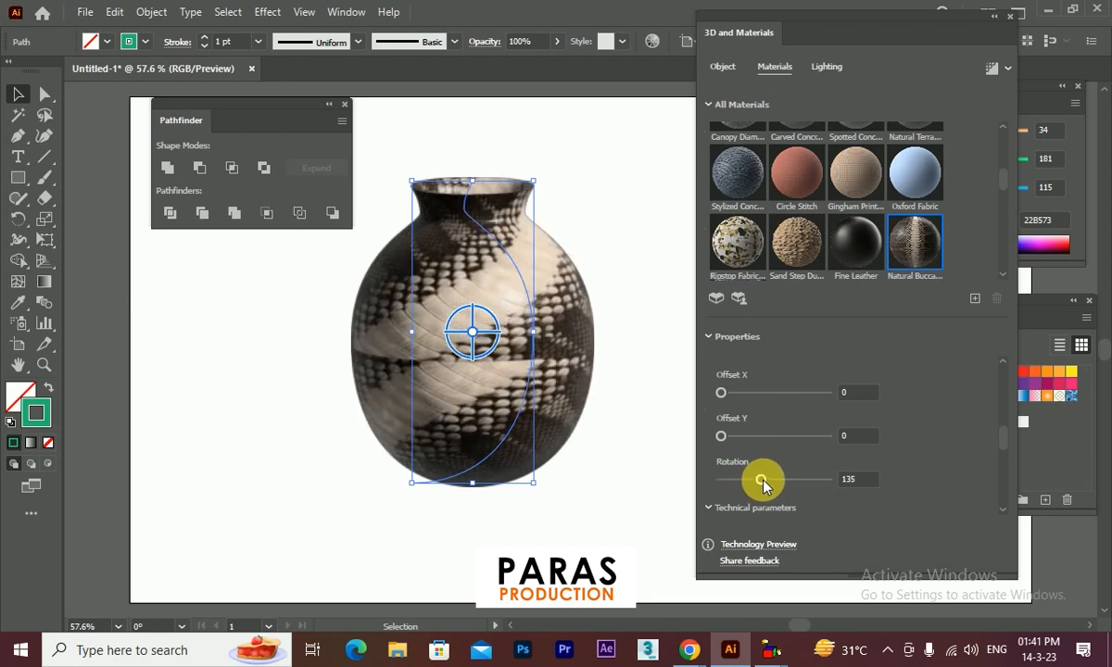
scroll(761, 477, down, 5)
scroll(761, 478, up, 5)
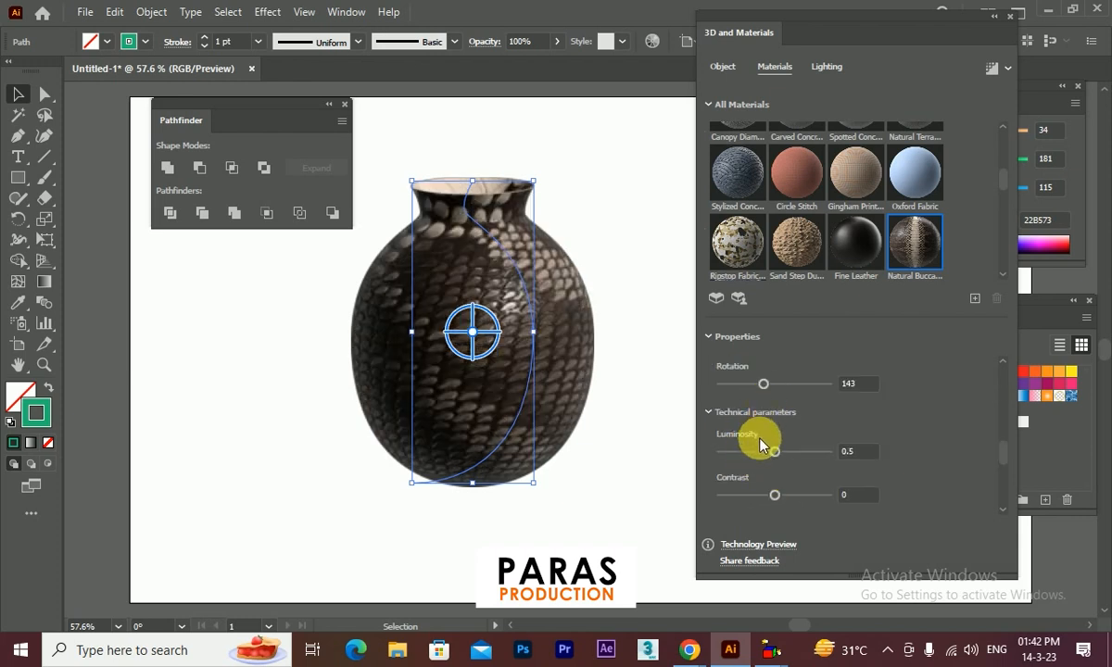
- Try a Contrast of 0.41 on the snake leather and lower it, and switch the vase to the Substance_graph material
drag(775, 496, 798, 498)
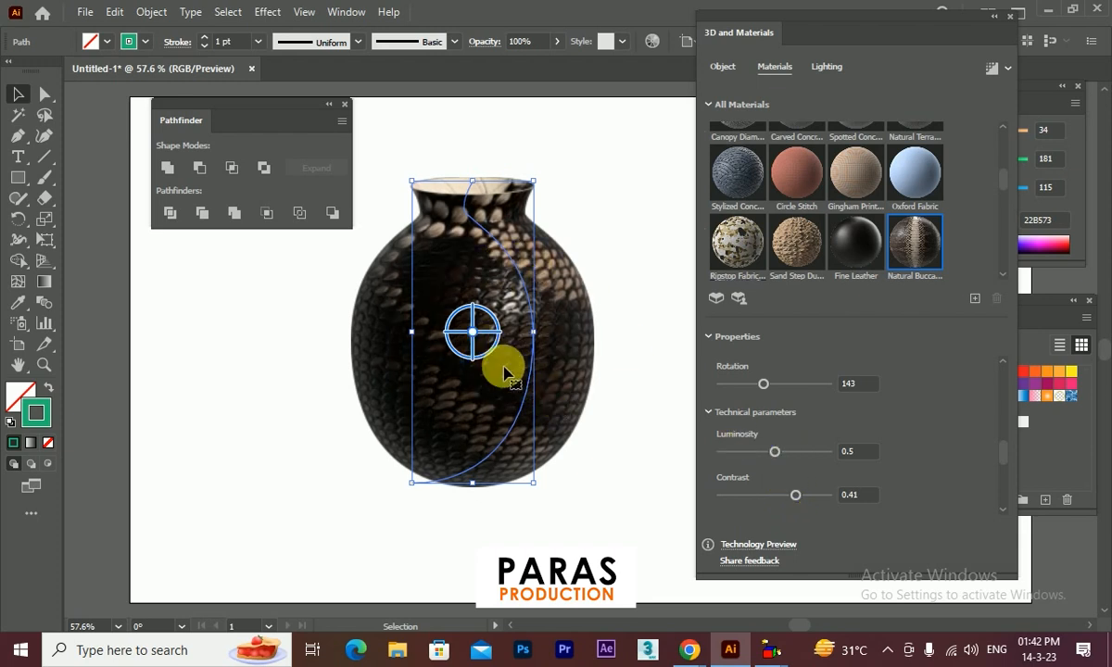
drag(794, 495, 769, 496)
scroll(782, 471, down, 3)
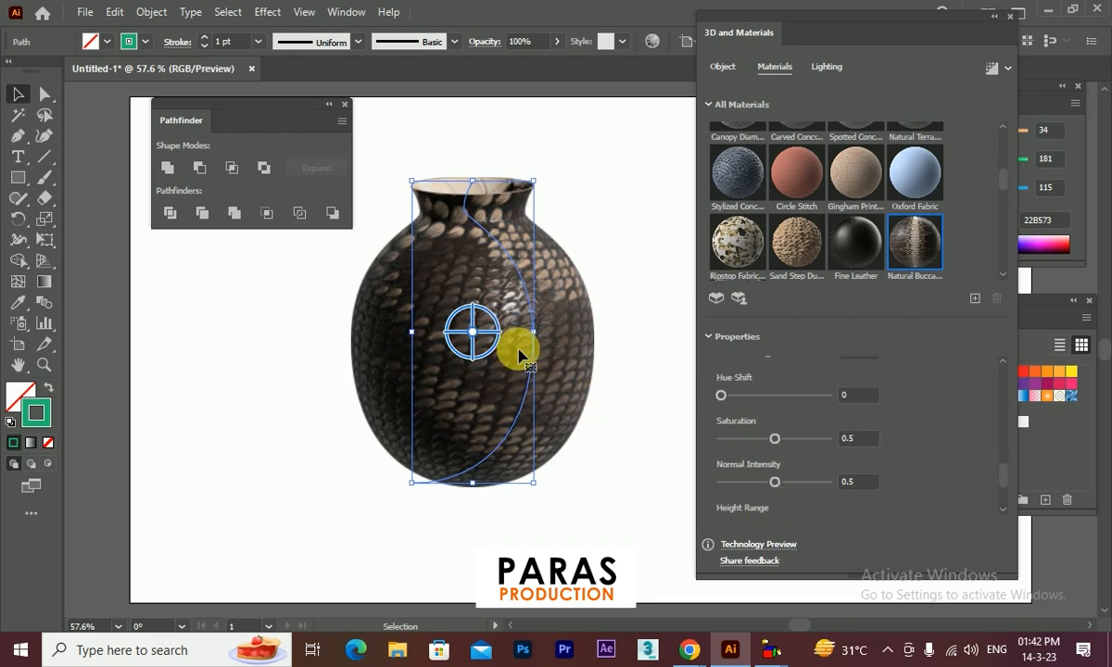
scroll(794, 215, up, 5)
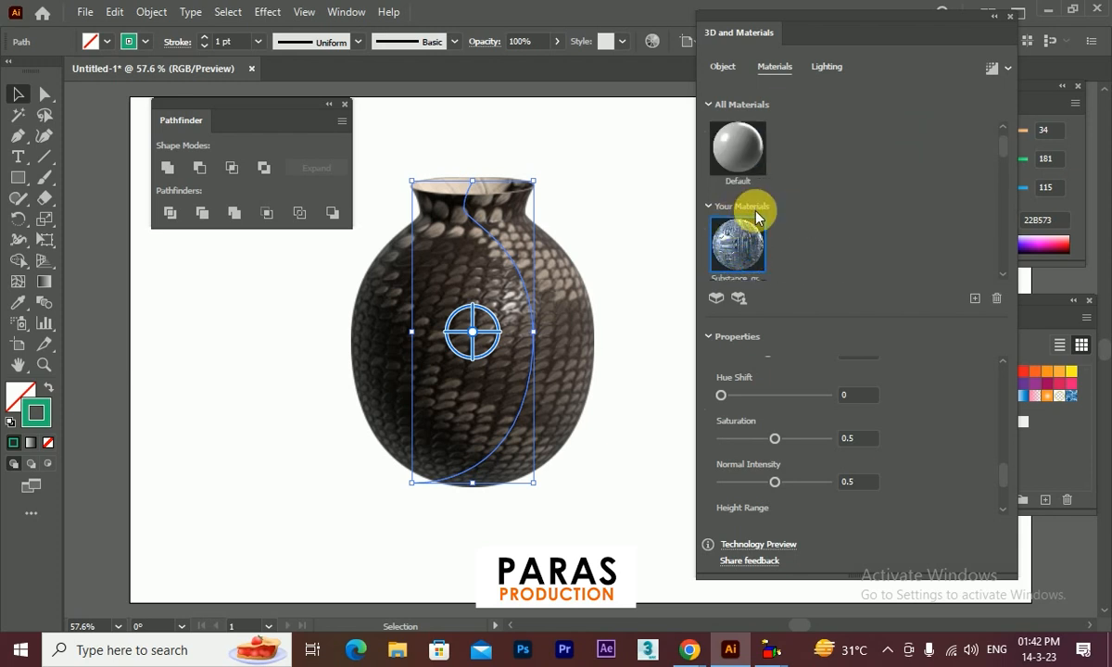
click(756, 228)
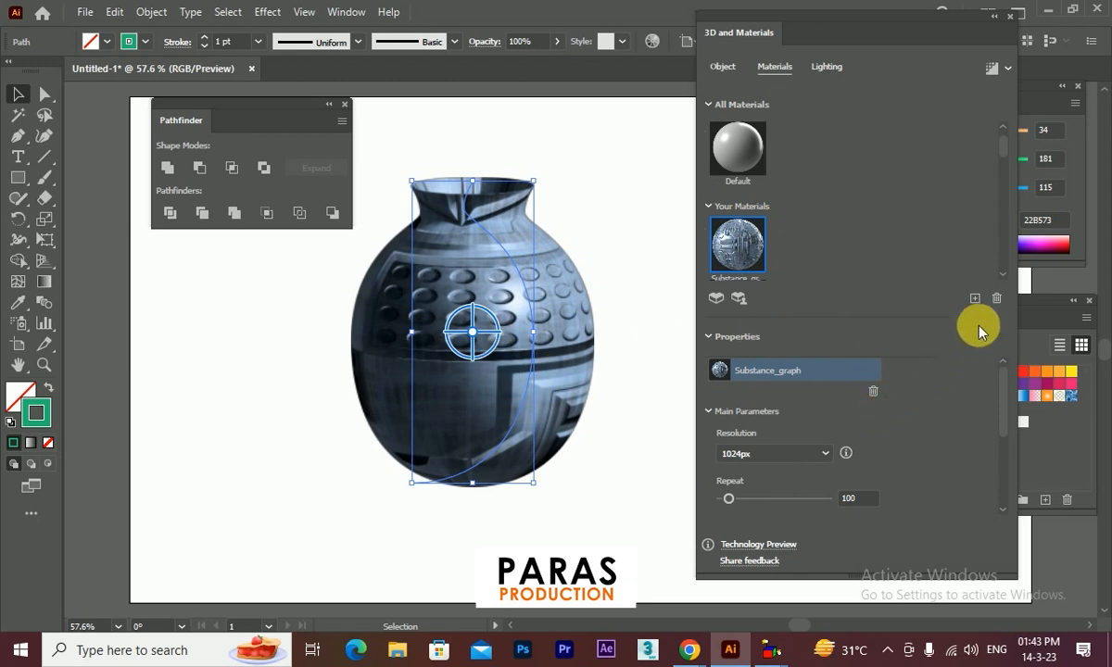
- Open the Substance 3D Community Assets site in the browser and download the dark wood hungarian parquet material to the Desktop as dark-wood-hungarian-parquet
click(735, 300)
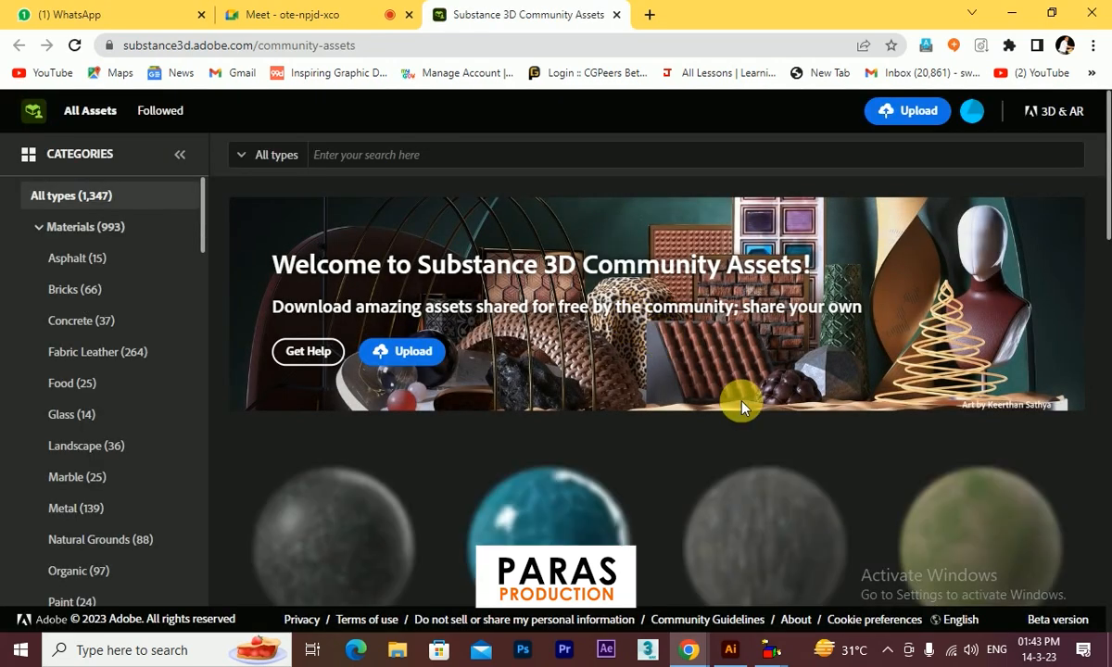
scroll(739, 396, down, 6)
scroll(758, 408, down, 2)
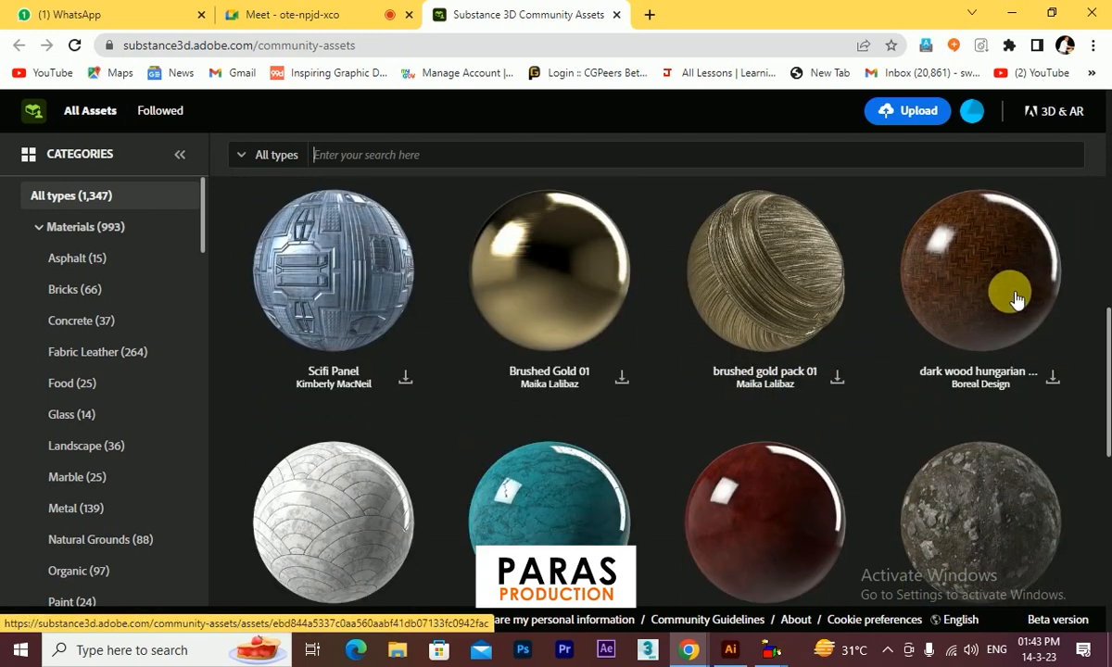
scroll(981, 324, up, 2)
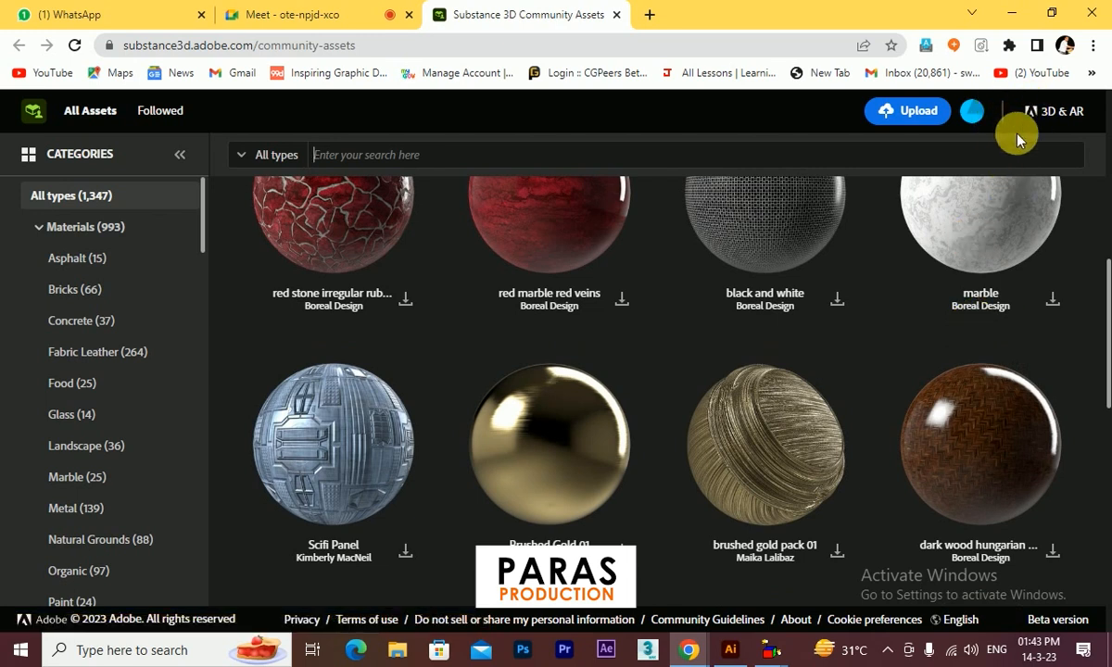
scroll(955, 351, down, 2)
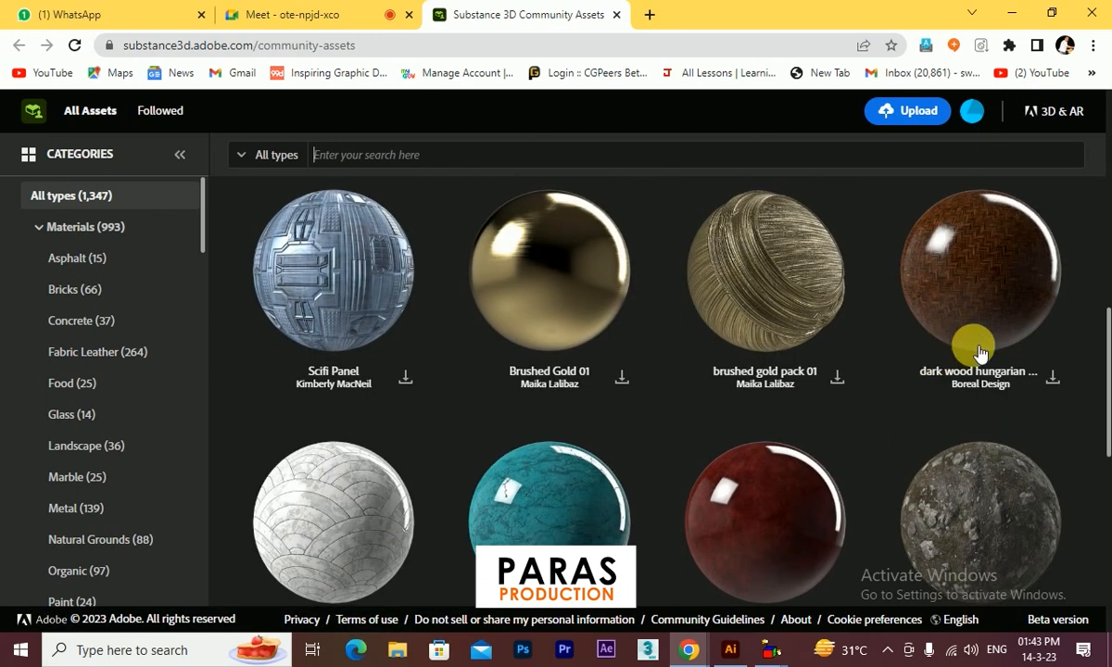
click(1054, 380)
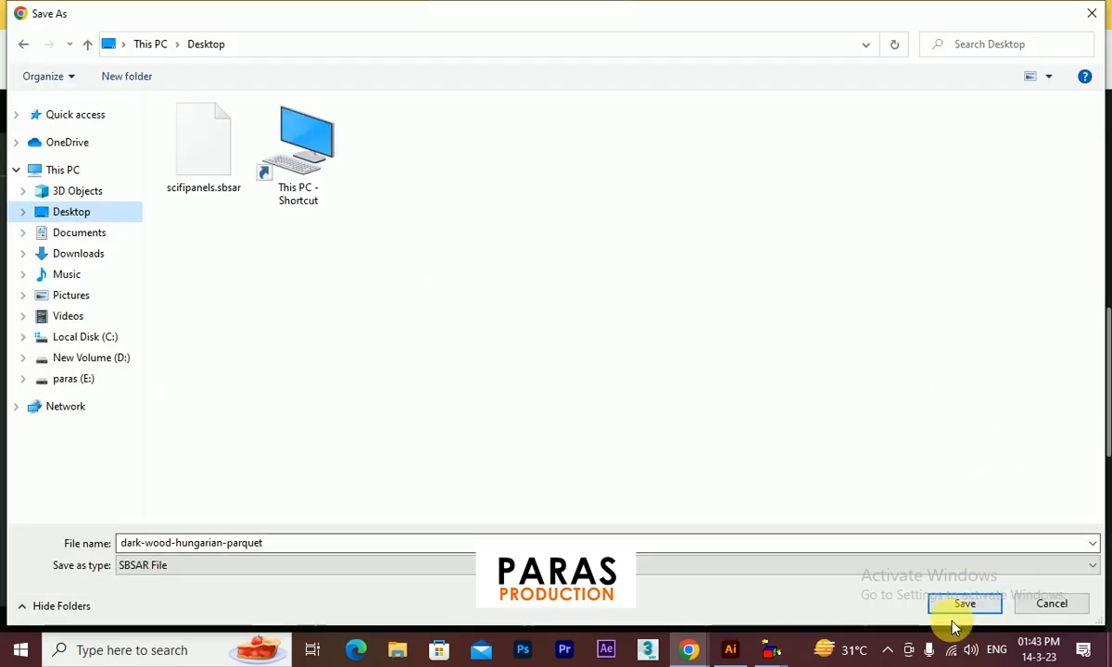
click(964, 604)
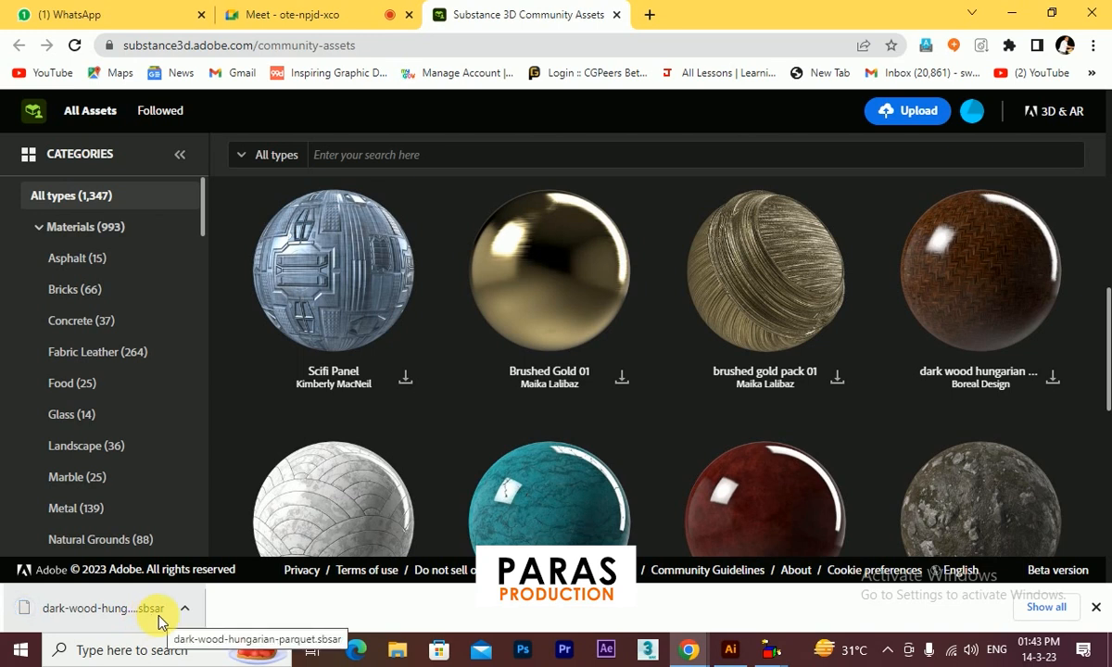
- Return to Illustrator and import dark-wood-hungarian-parquet.sbsar from the Desktop as a new material for the vase
click(730, 652)
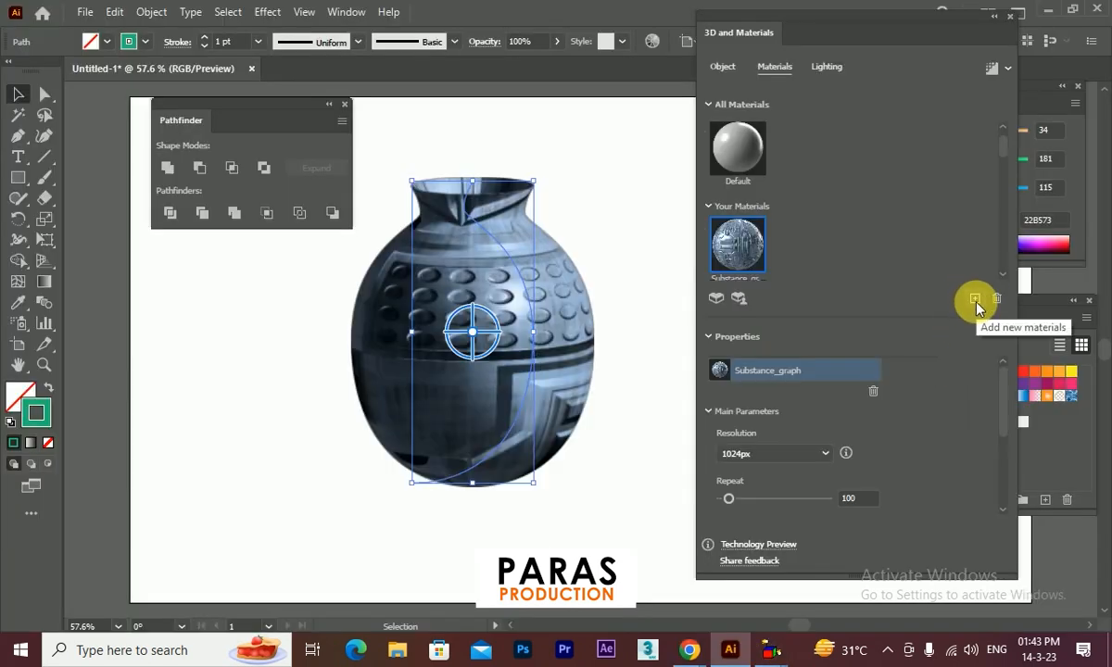
click(975, 300)
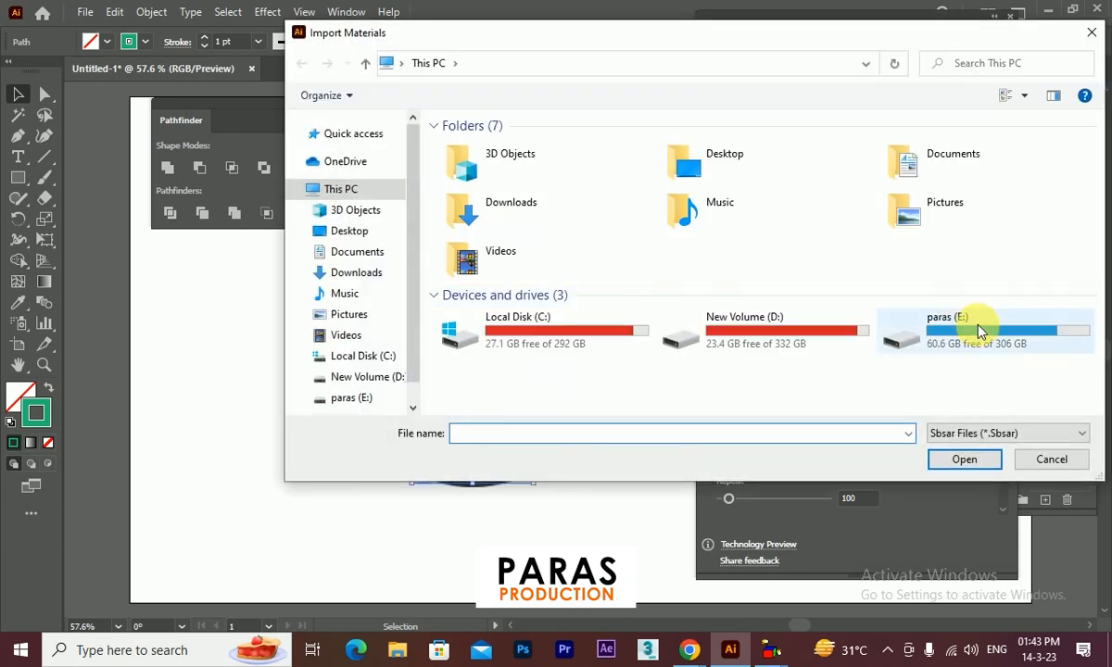
click(363, 233)
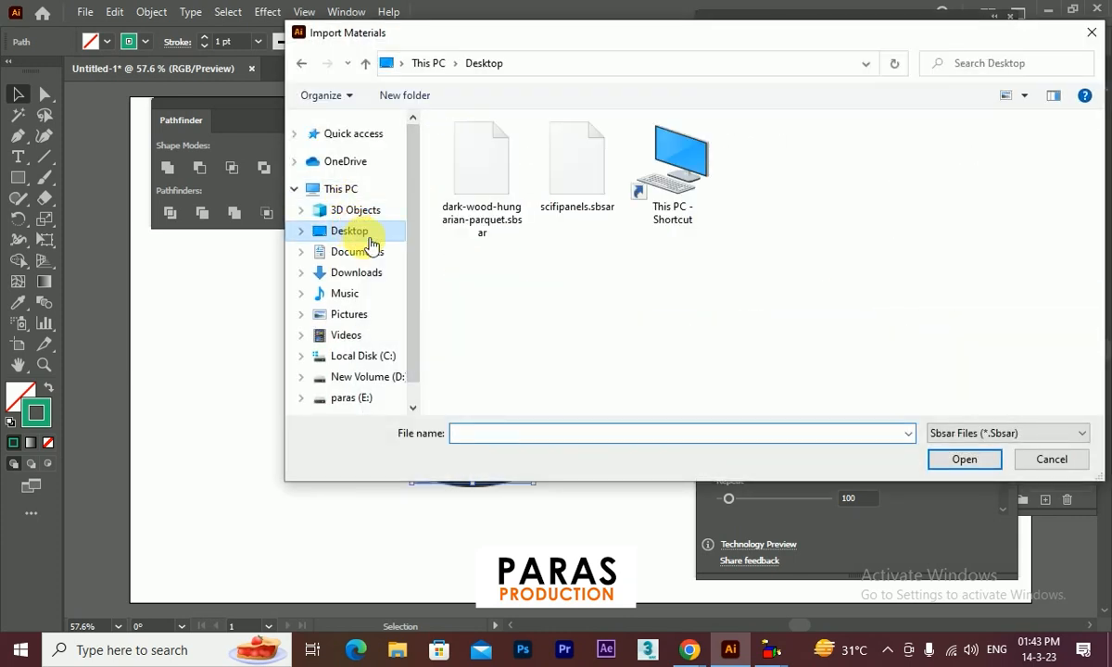
double_click(482, 171)
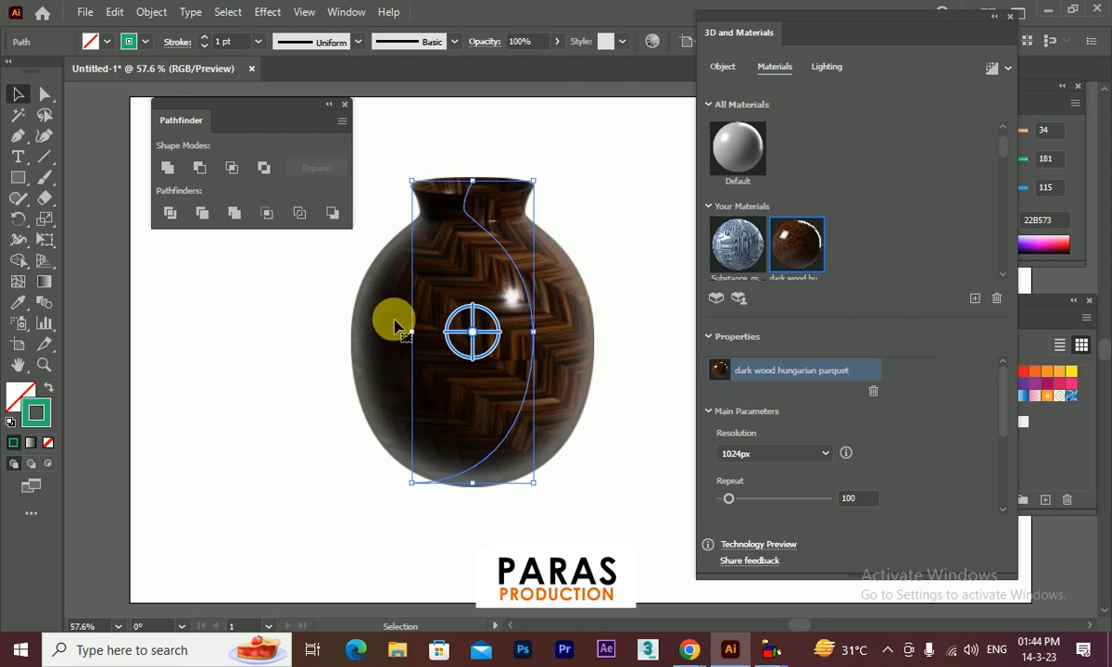
- Try the Diffuse and Top Left lighting presets on the vase, and apply the Right preset with an Intensity of 176%
click(822, 69)
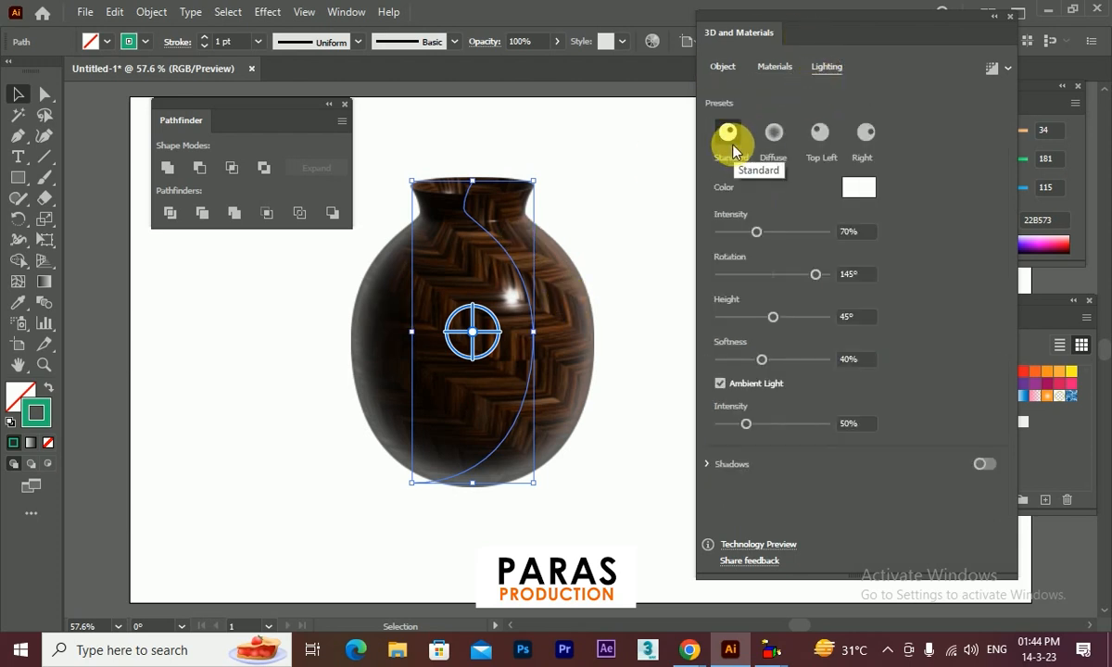
click(775, 141)
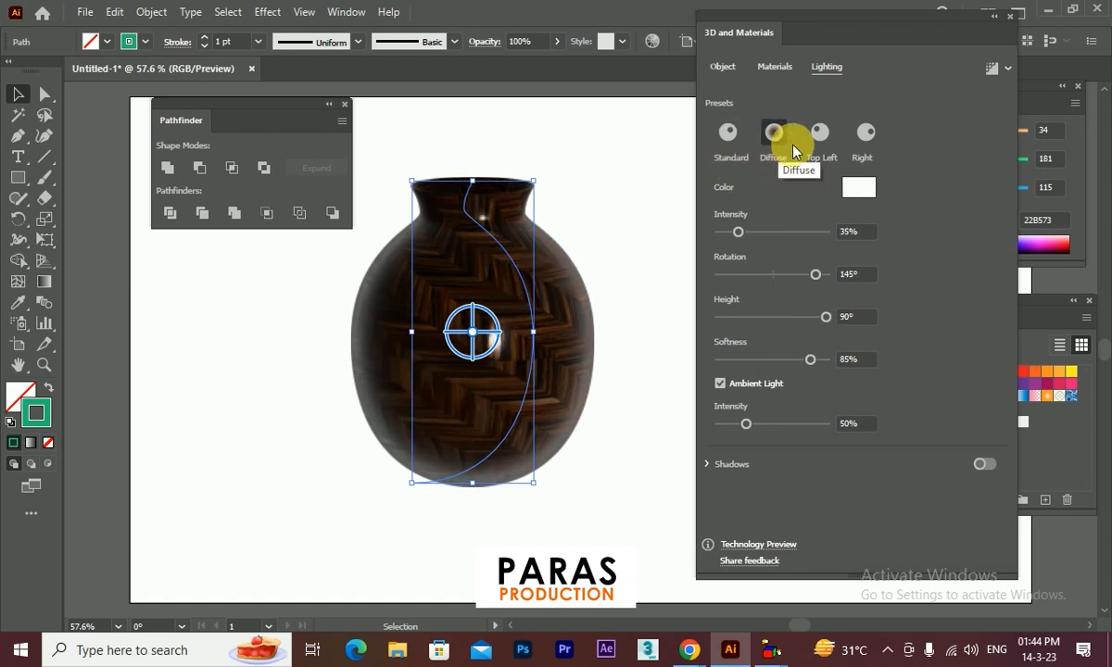
click(821, 137)
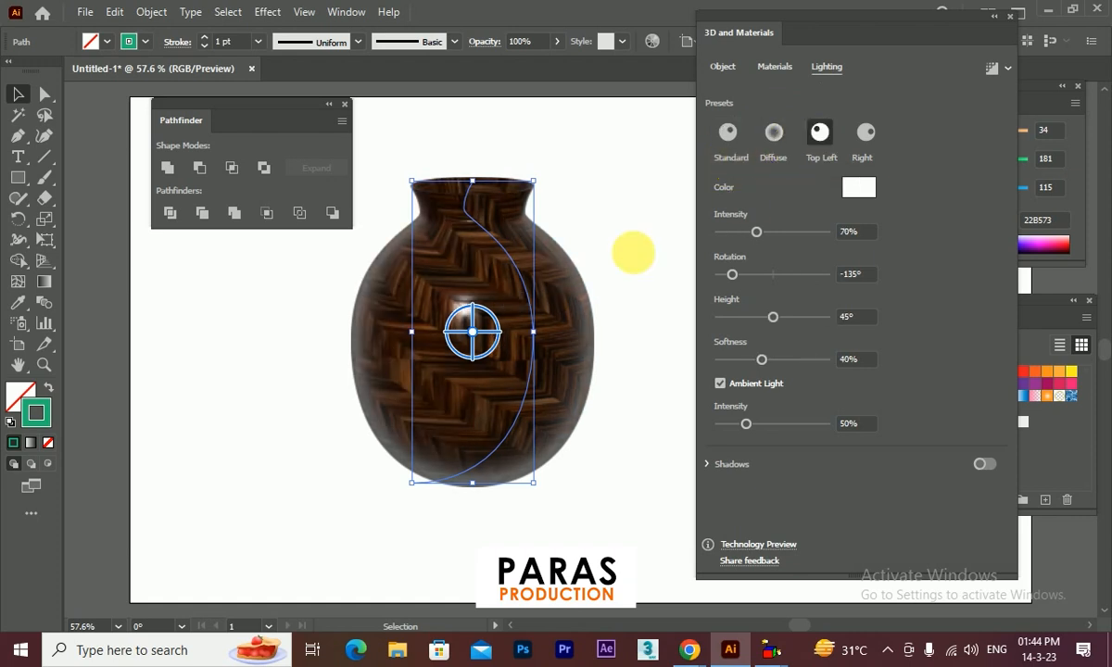
click(872, 134)
drag(773, 232, 814, 239)
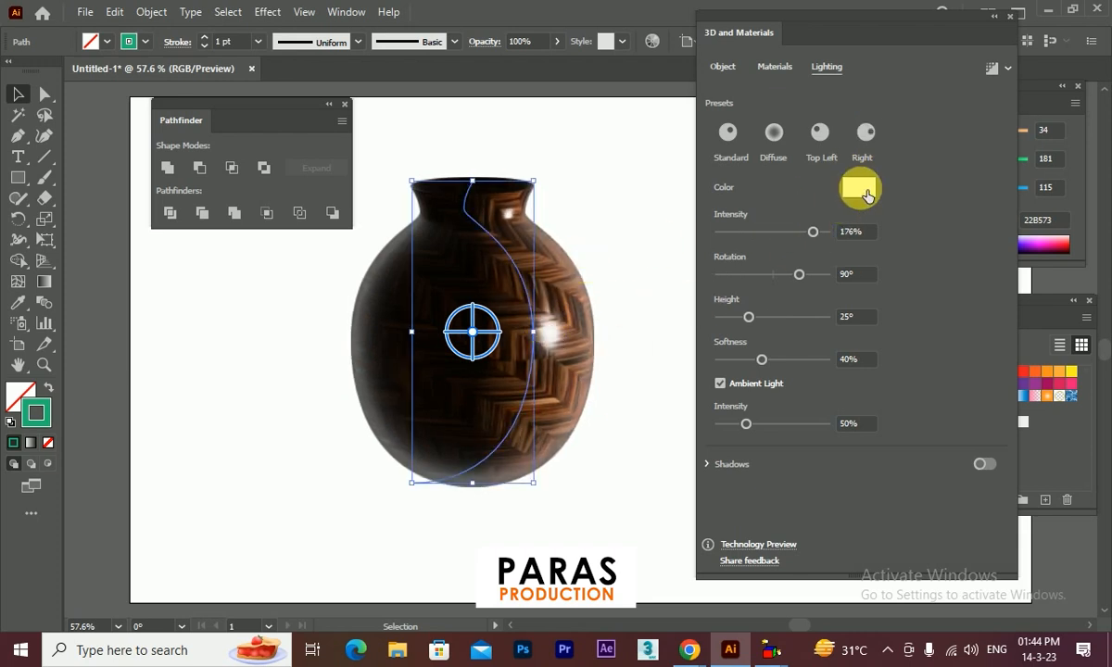
- Change the colour of the vase's light to red
click(858, 187)
click(713, 127)
key(Return)
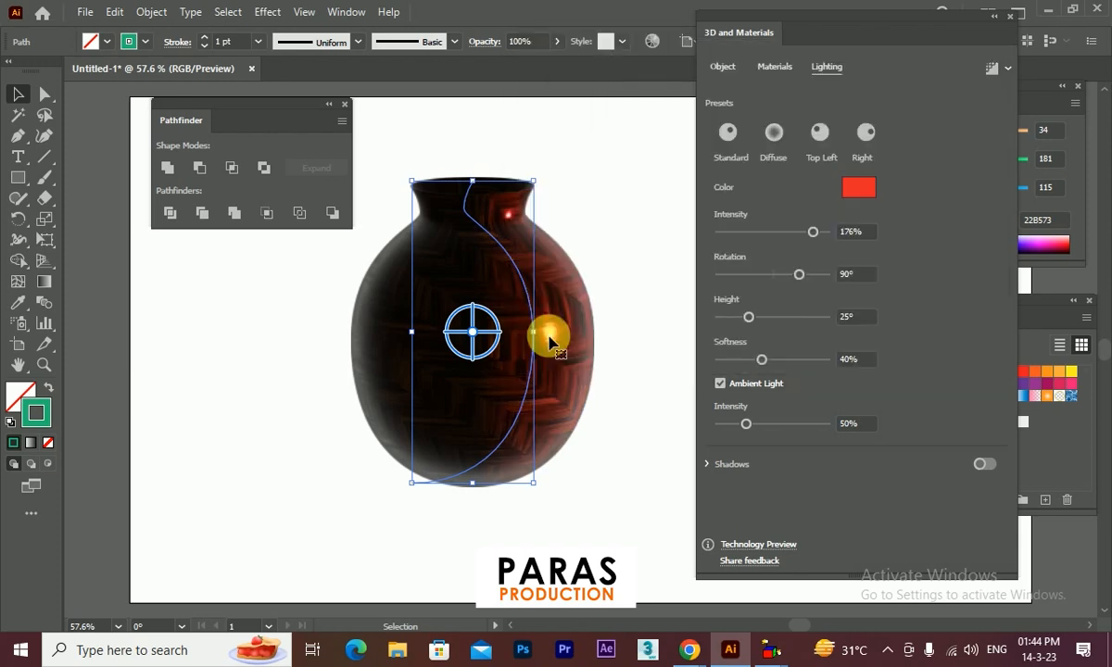
- Set the light's Rotation to 102°, Height to 42° and Softness to 77%, and try 96% ambient intensity before lowering it to 71%
mouse_move(801, 283)
mouse_down()
mouse_move(783, 285)
mouse_move(803, 276)
mouse_up()
drag(749, 318, 798, 360)
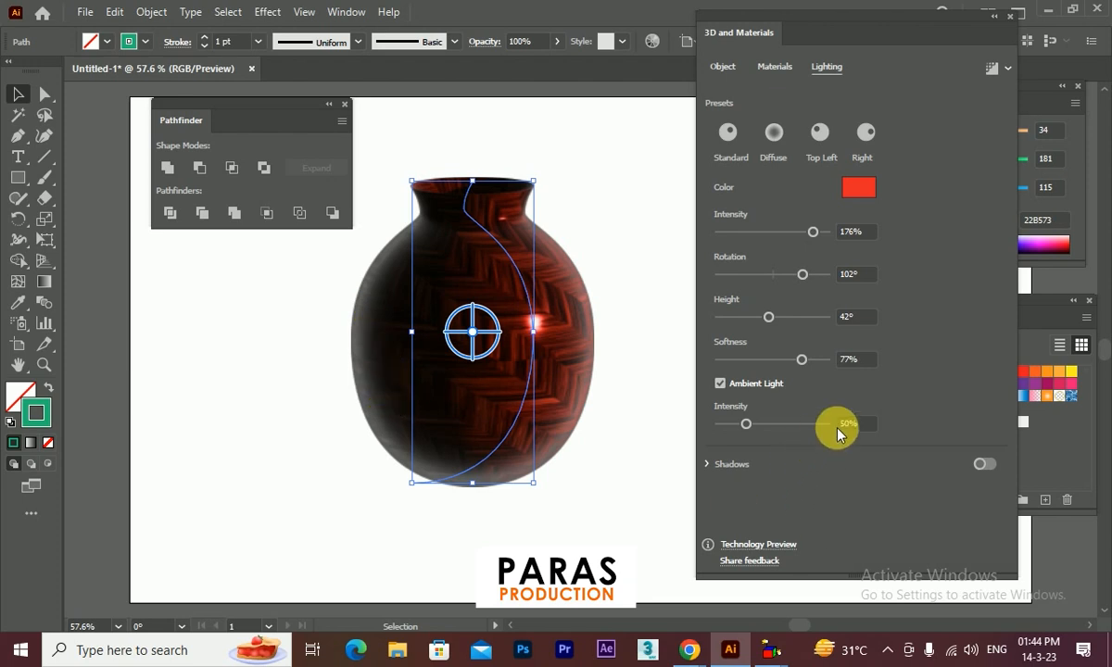
drag(746, 425, 769, 426)
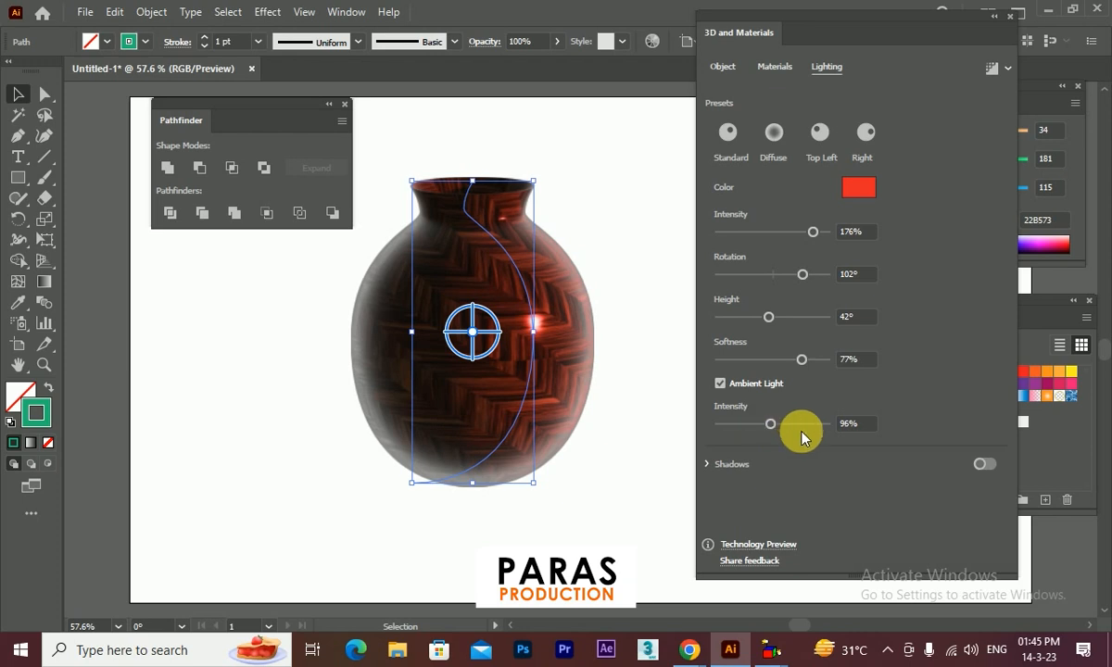
drag(769, 428, 755, 426)
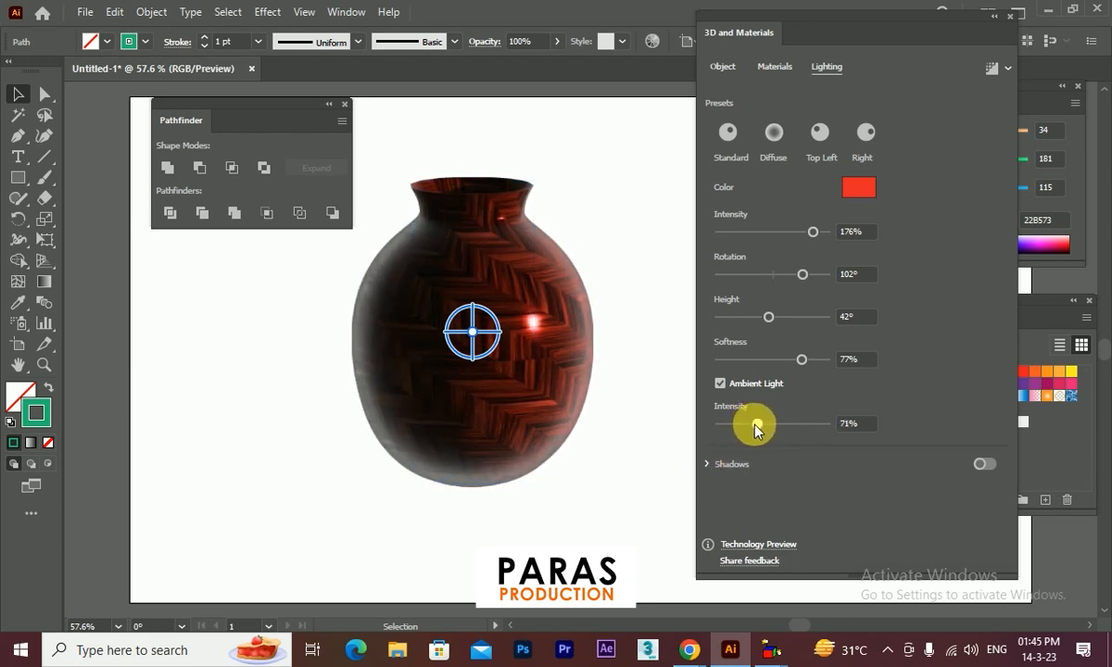
- Turn on shadows positioned Below Object, reduce the Shadow Bounds, and change the light's Rotation to 76°
click(985, 463)
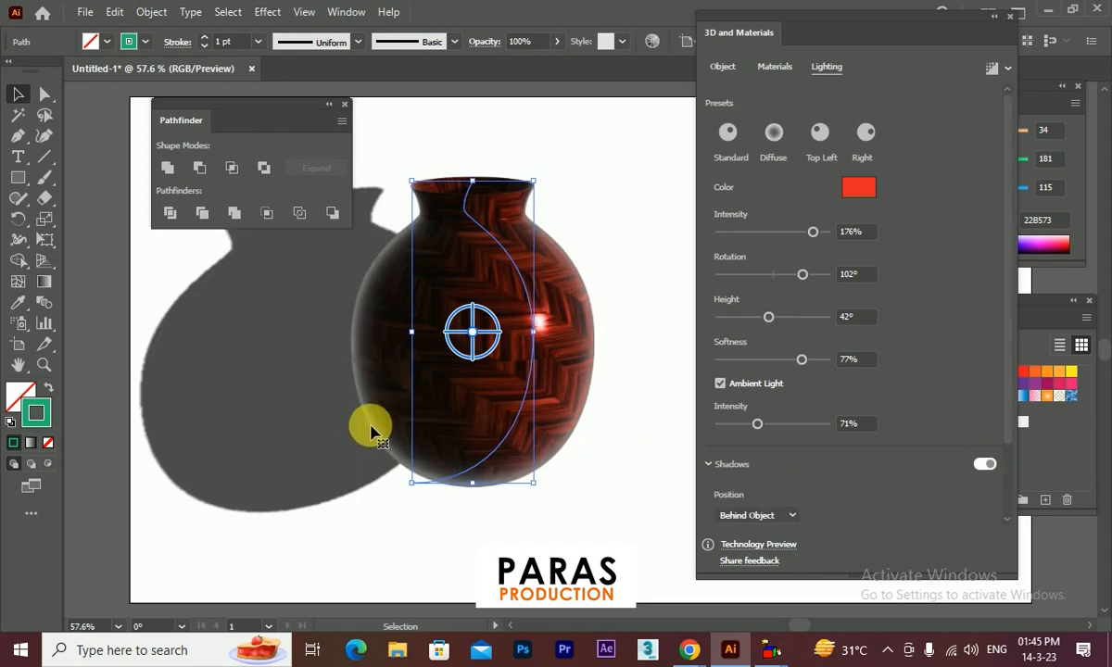
click(749, 517)
click(765, 551)
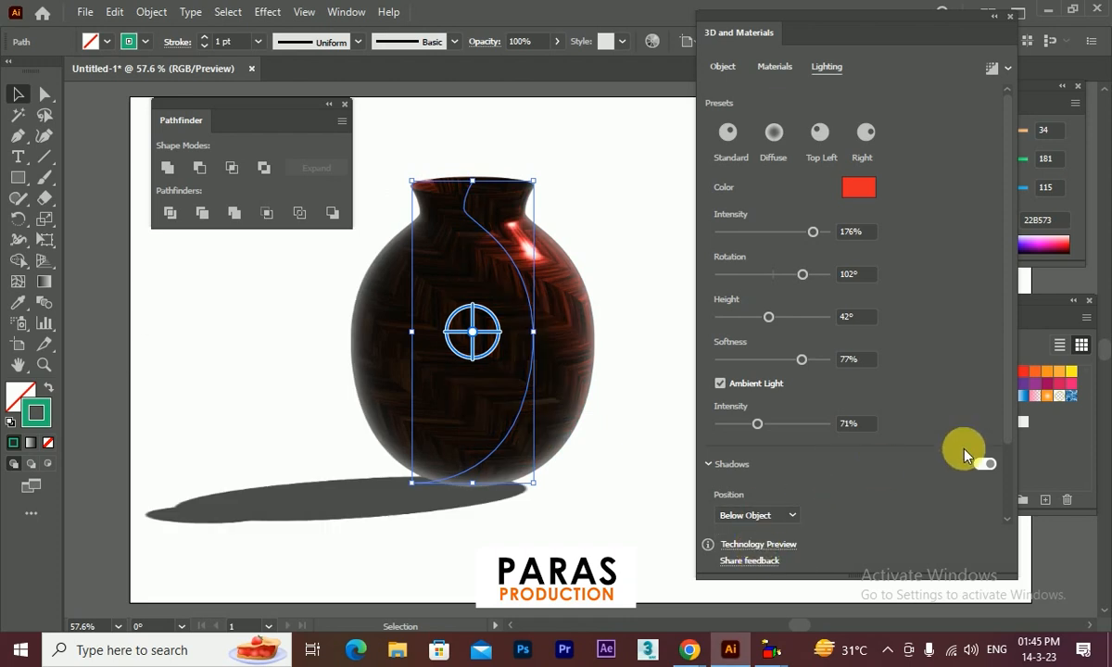
scroll(987, 468, down, 2)
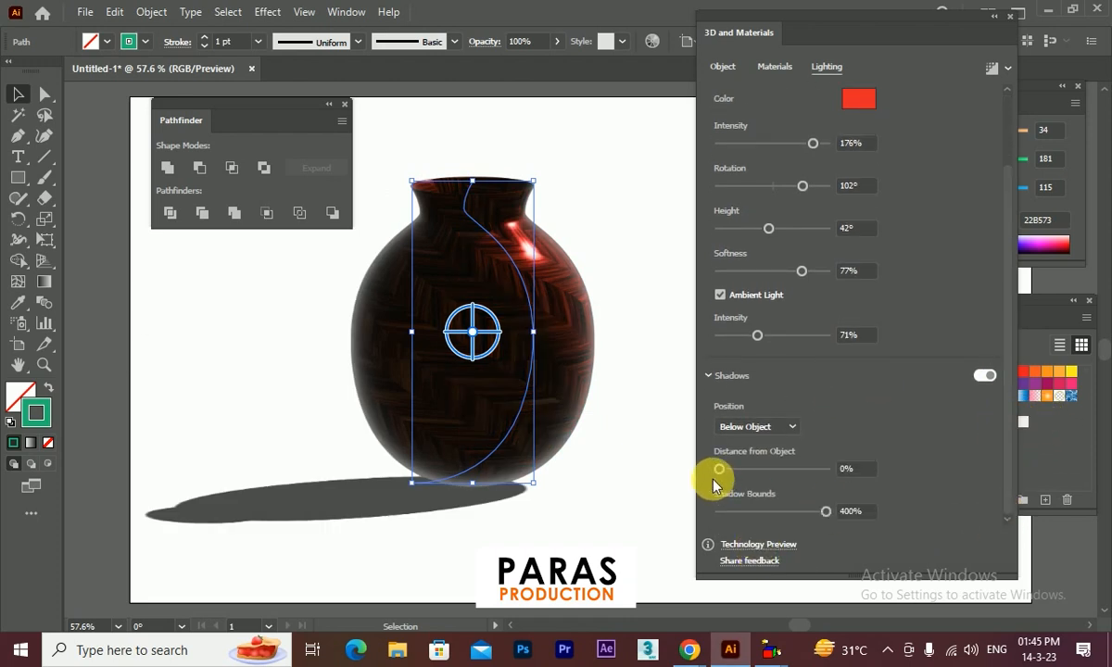
mouse_move(825, 512)
mouse_down()
mouse_move(703, 510)
mouse_move(806, 513)
mouse_up()
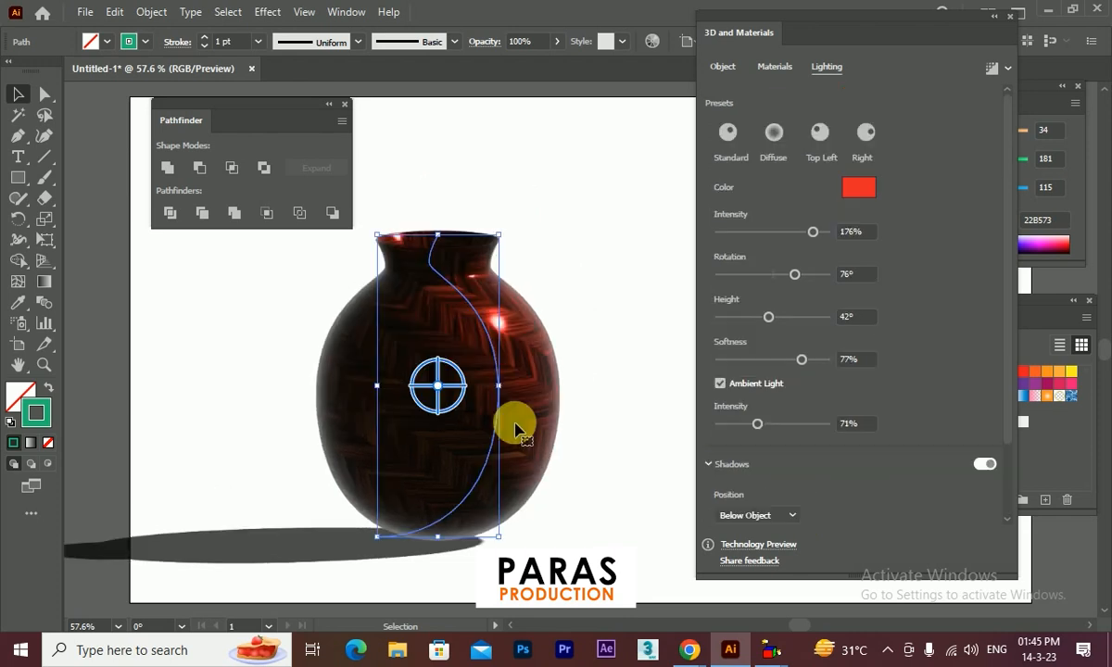
- Delete the vase and draw a small square with a green fill and no stroke in the middle of the artboard
drag(527, 401, 482, 401)
key(Delete)
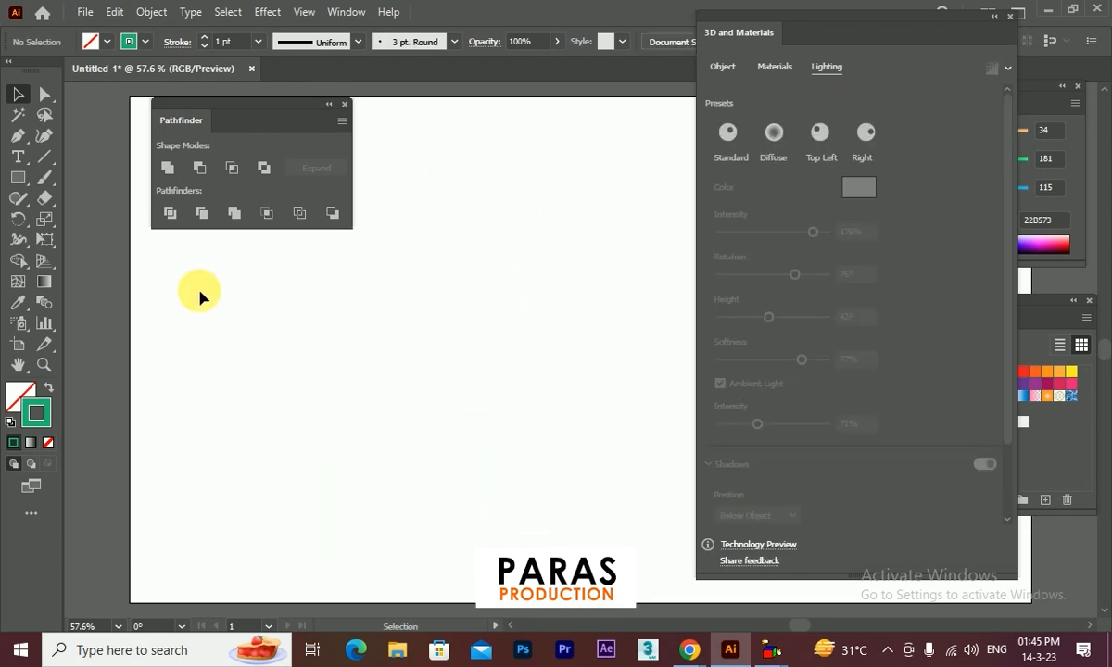
click(18, 177)
drag(372, 312, 477, 416)
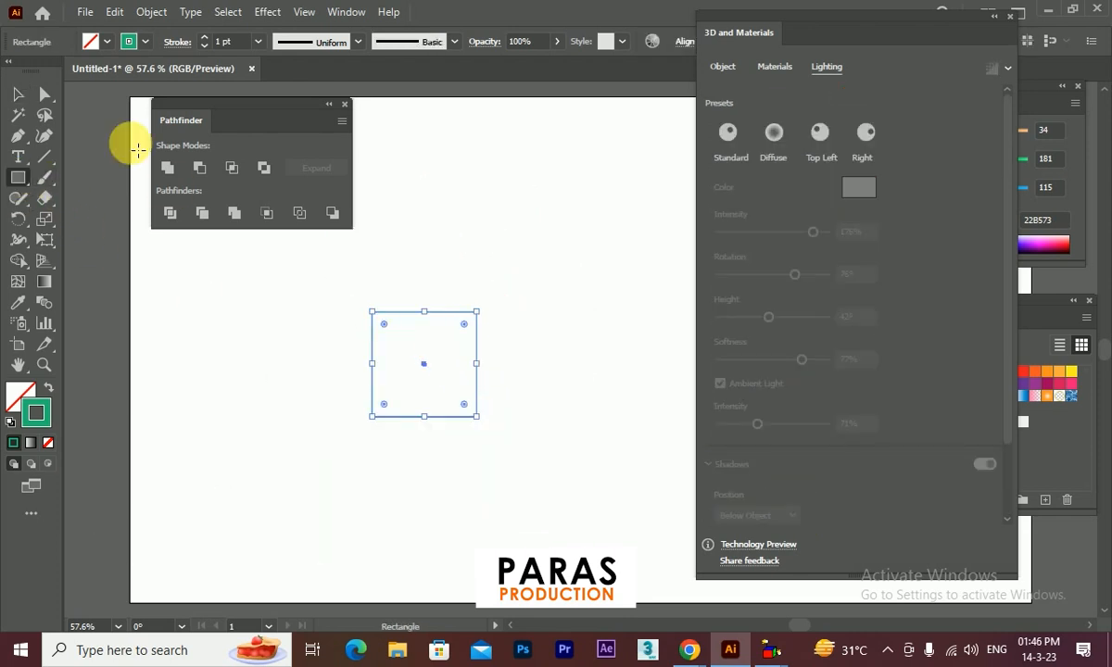
click(18, 93)
click(44, 395)
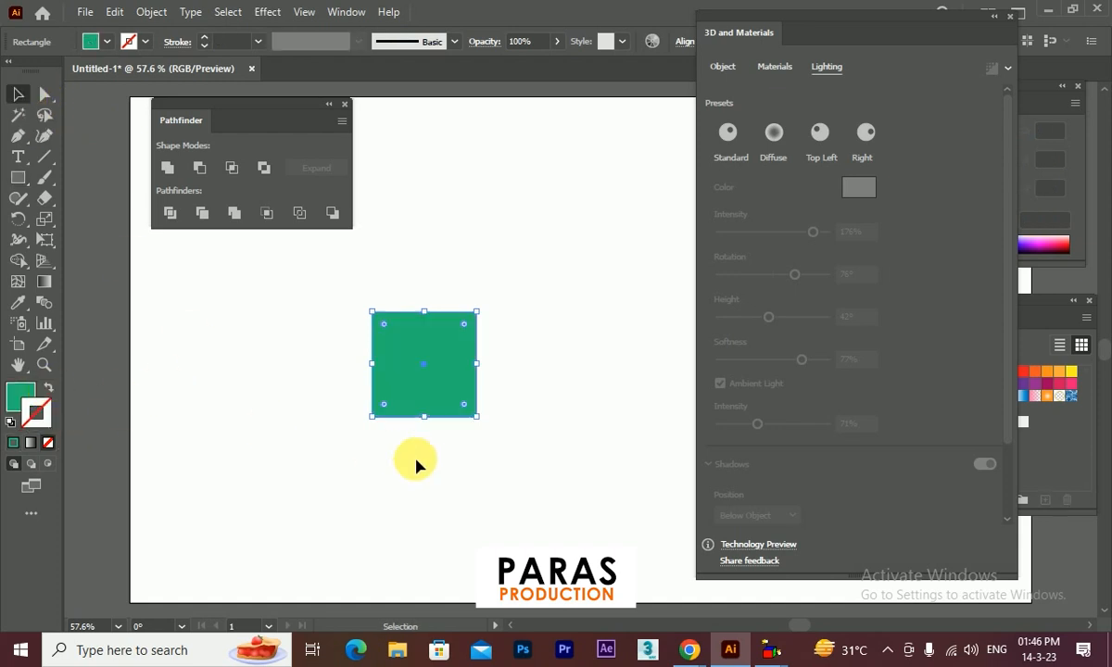
- Inflate the green square, rotate it 84° about the X axis, reduce its Volume, and turn the inflated shape freely in 3D
click(723, 67)
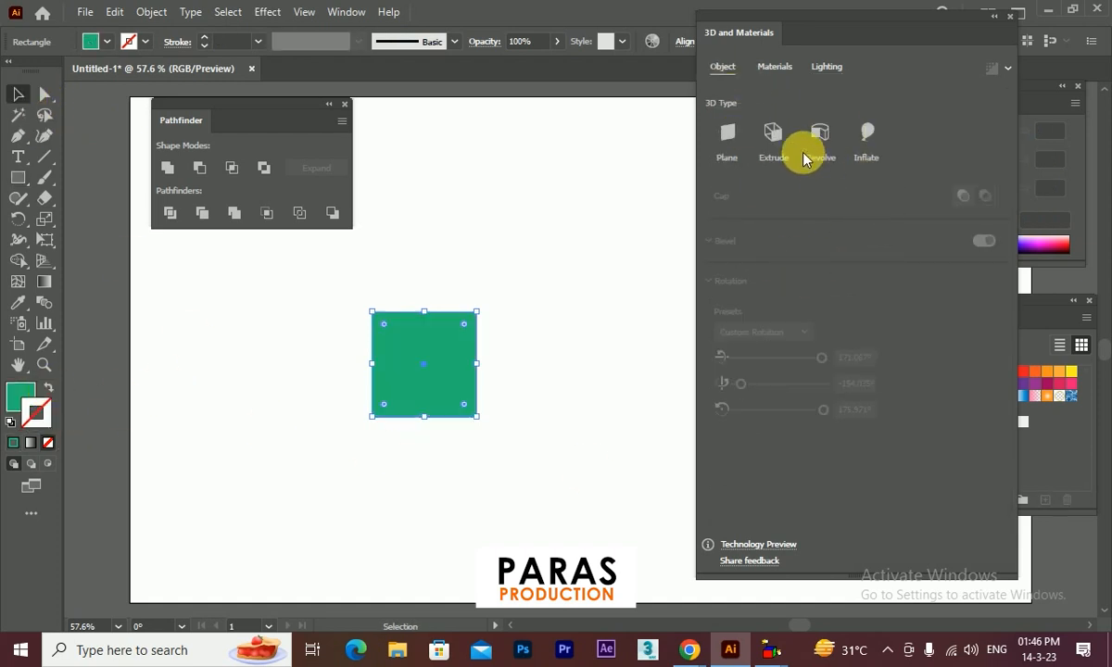
click(867, 139)
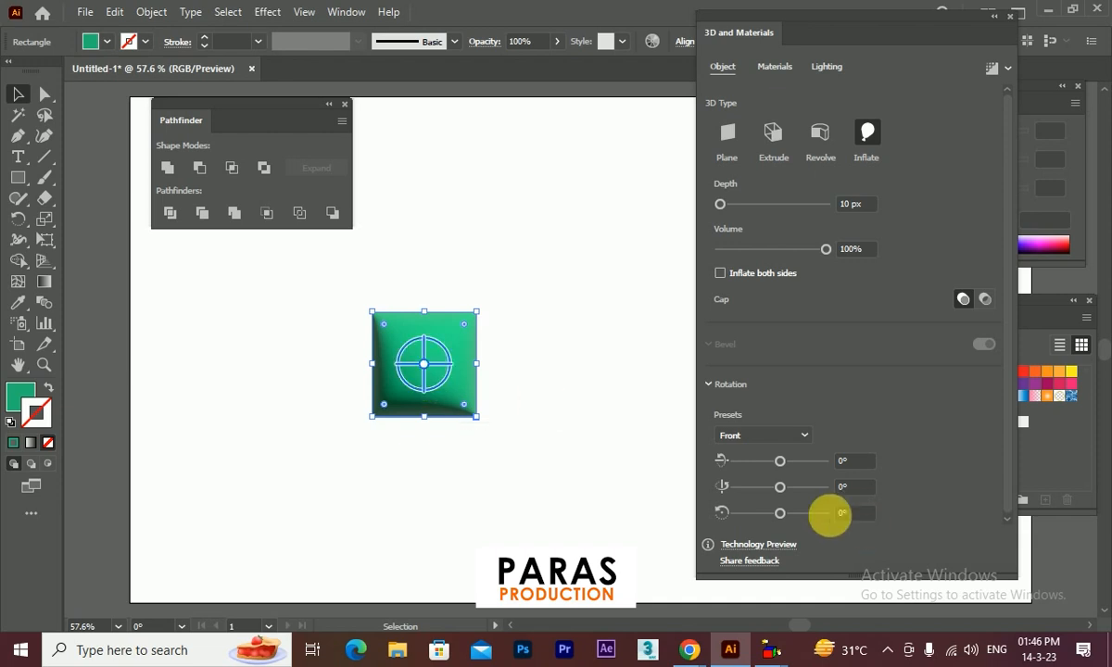
drag(780, 460, 801, 472)
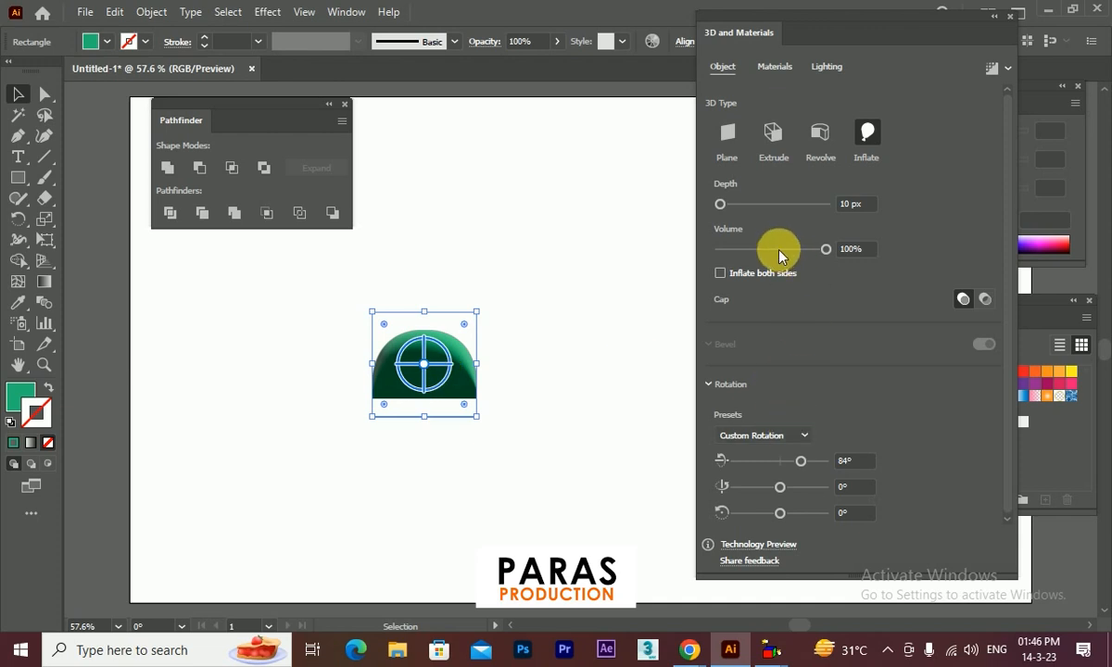
drag(822, 250, 770, 259)
drag(448, 364, 461, 391)
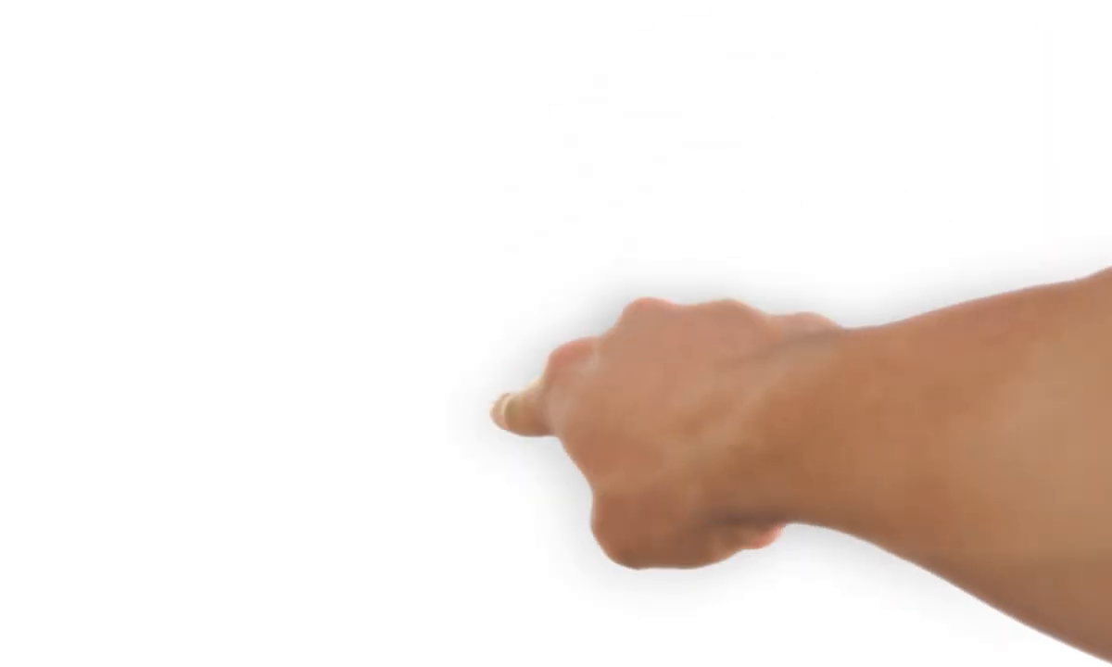